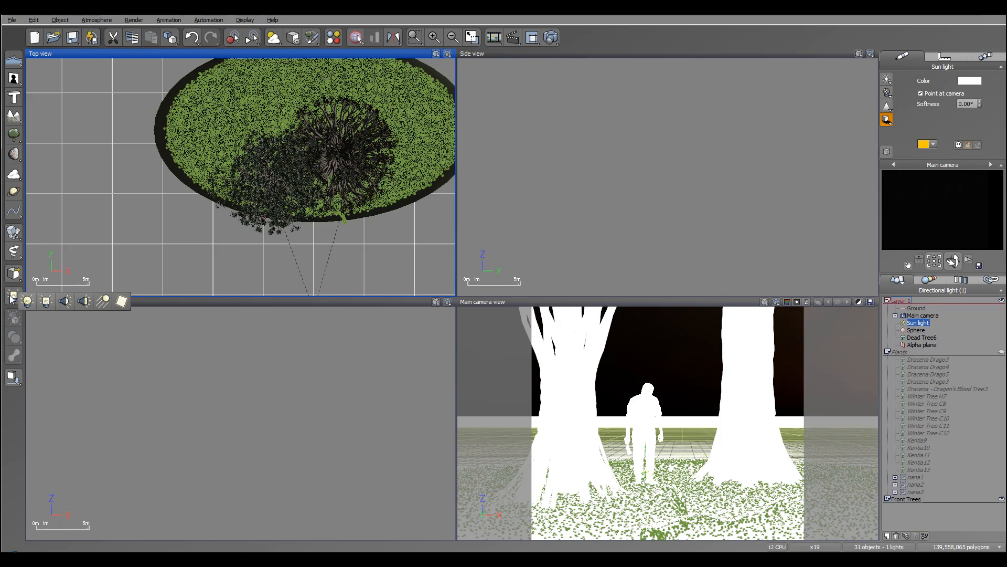
Step: Add a quadratic light behind the trees and try dropping it onto the ground
{"action": "left_click", "coordinate": [46, 300]}
{"action": "left_click_drag", "start_coordinate": [257, 164], "coordinate": [288, 116]}
{"action": "right_click_drag", "start_coordinate": [649, 222], "coordinate": [587, 178]}
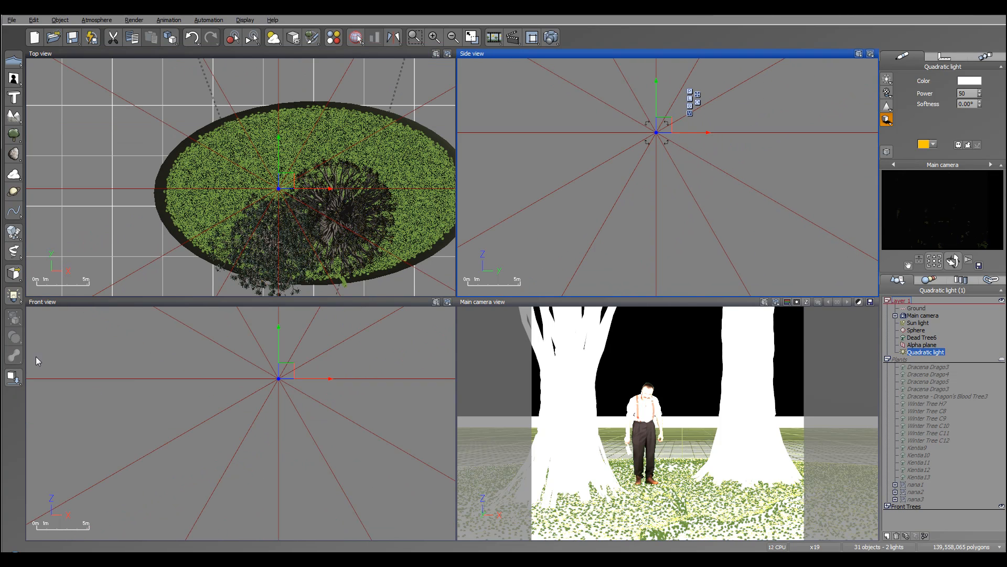
{"action": "left_click", "coordinate": [11, 376]}
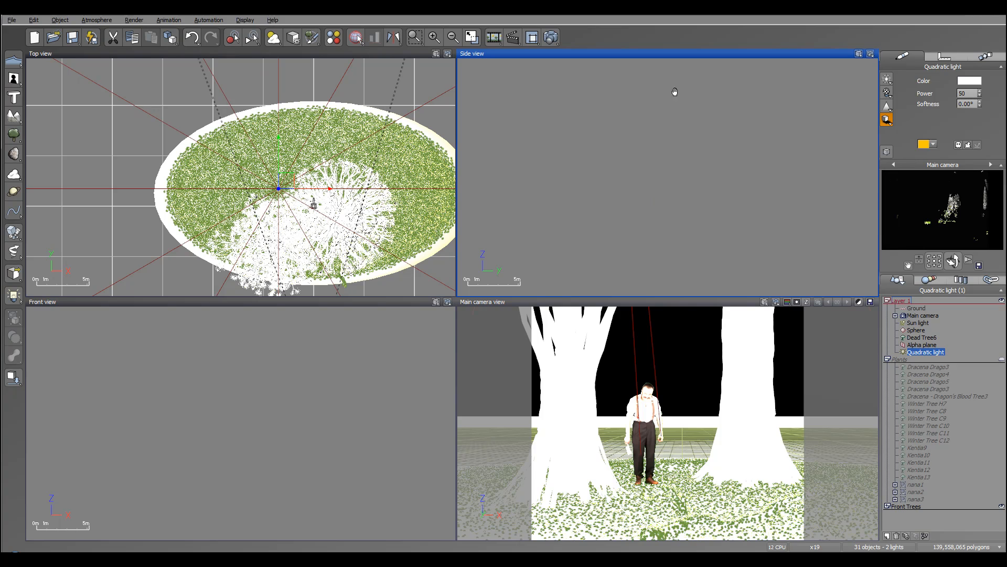
Step: Lower the quadratic light to just above the grass and shift it slightly to sit behind the left tree trunk
{"action": "scroll", "coordinate": [717, 124], "scroll_direction": "down", "scroll_amount": 10}
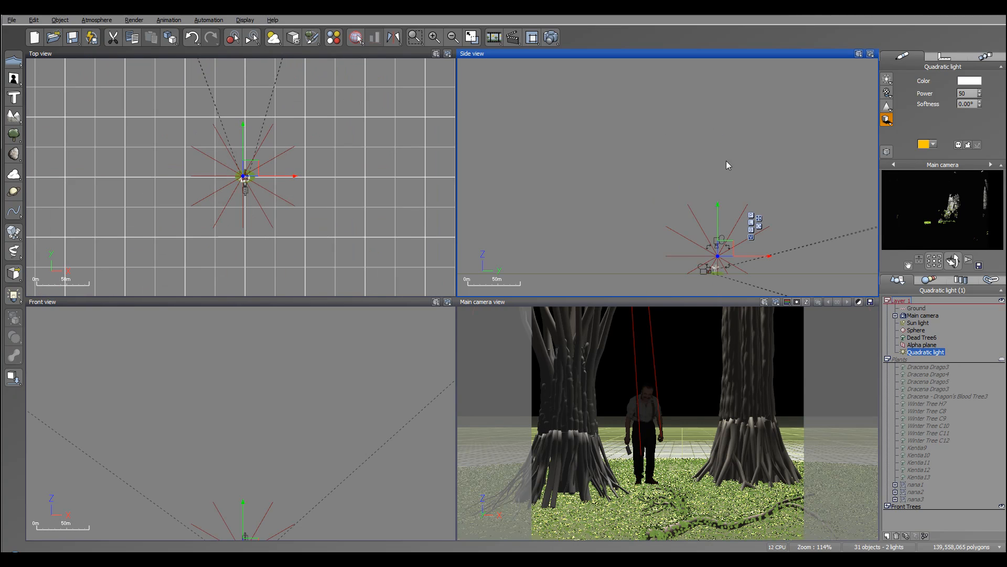
{"action": "scroll", "coordinate": [712, 175], "scroll_direction": "up", "scroll_amount": 10}
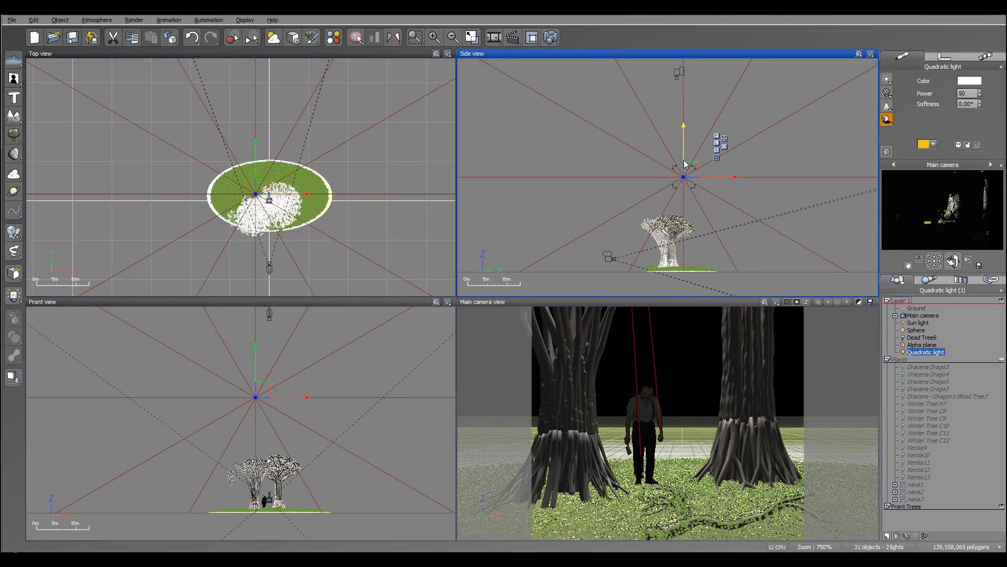
{"action": "left_click_drag", "start_coordinate": [686, 211], "coordinate": [685, 225]}
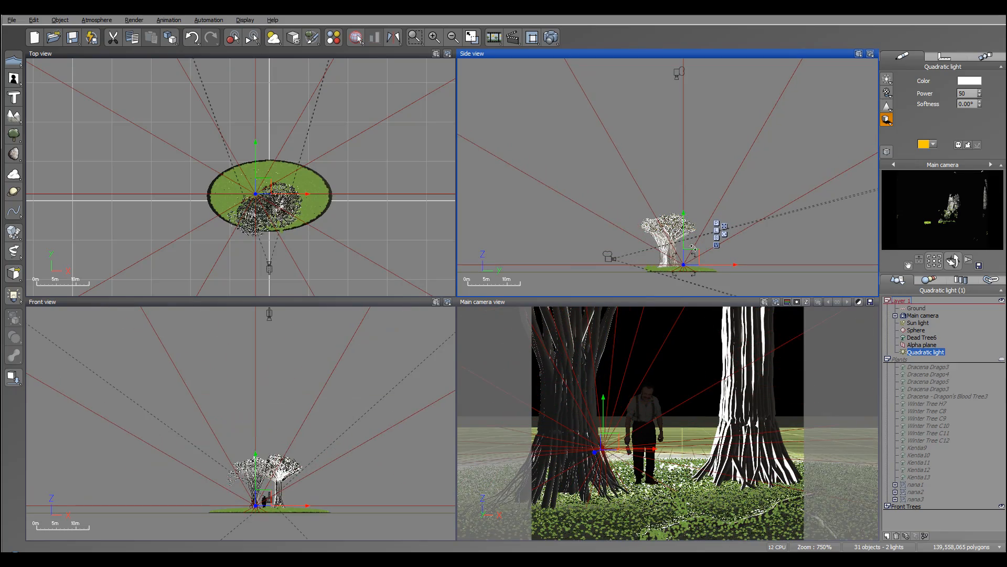
{"action": "scroll", "coordinate": [718, 252], "scroll_direction": "up", "scroll_amount": 10}
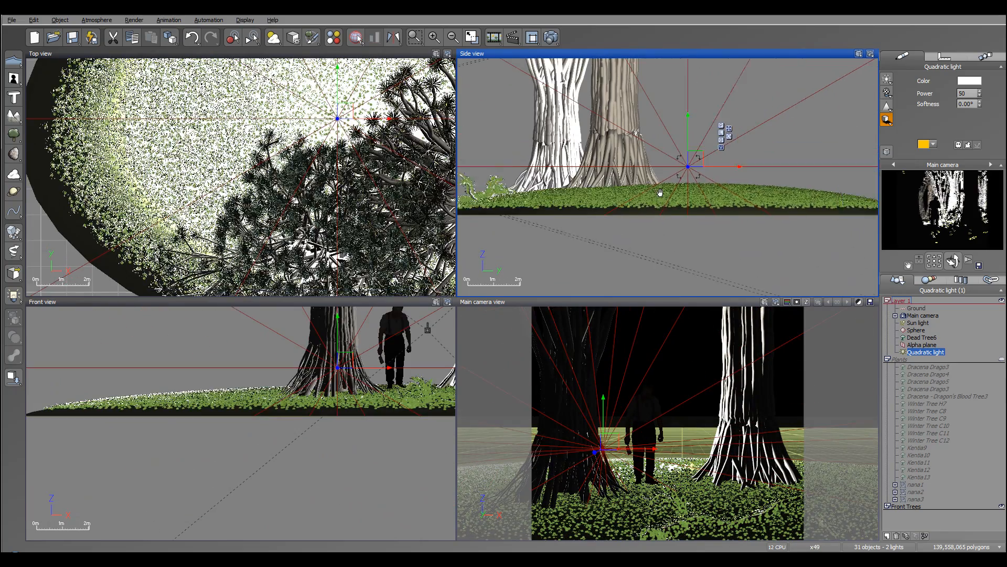
{"action": "left_click_drag", "start_coordinate": [653, 159], "coordinate": [654, 166]}
{"action": "right_click_drag", "start_coordinate": [304, 151], "coordinate": [176, 110]}
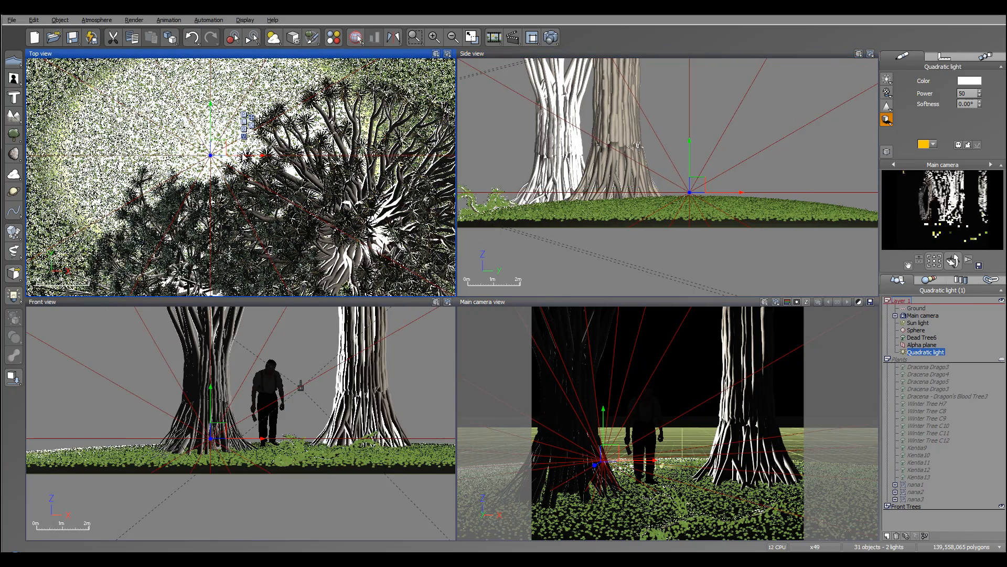
{"action": "left_click_drag", "start_coordinate": [223, 149], "coordinate": [234, 144]}
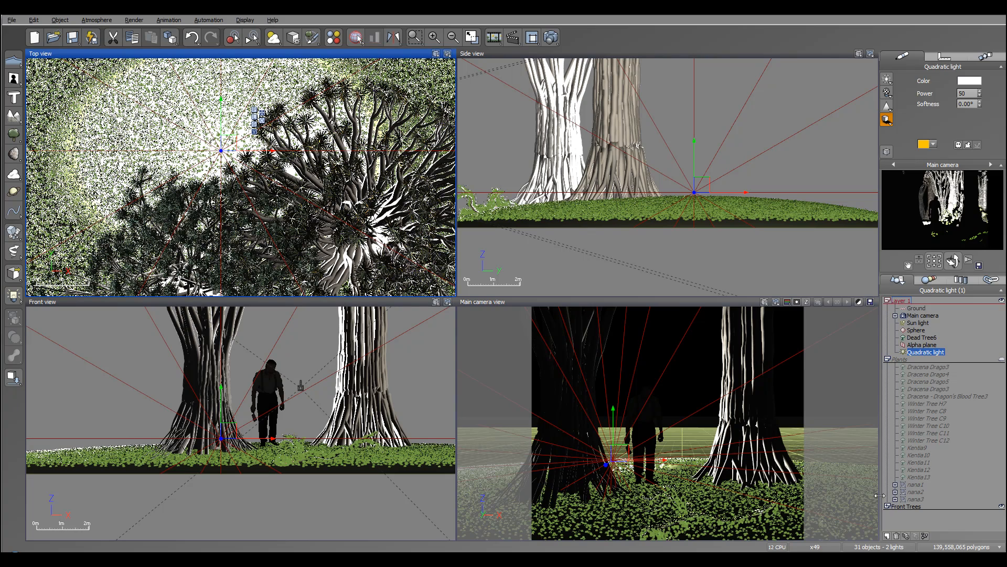
Step: Create a layer named Light between Layer 1 and the Plants layer, and save the scene
{"action": "left_click", "coordinate": [887, 536]}
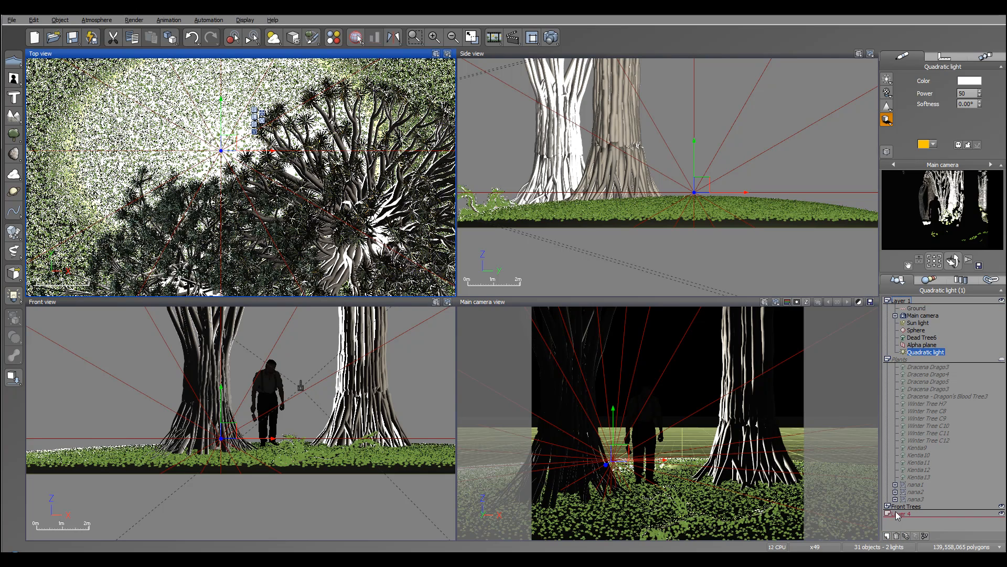
{"action": "left_click_drag", "start_coordinate": [899, 517], "coordinate": [912, 364]}
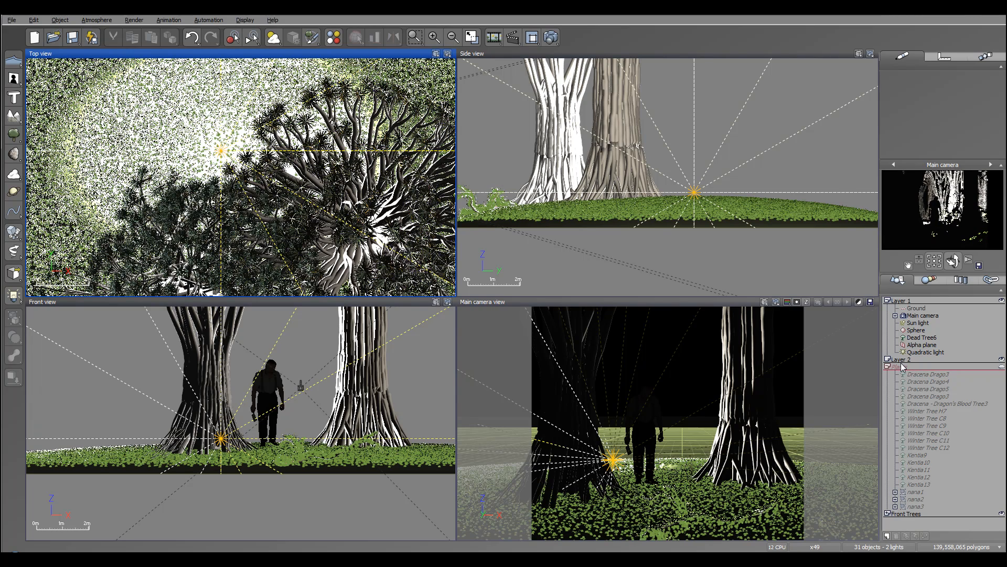
{"action": "double_click", "coordinate": [902, 360]}
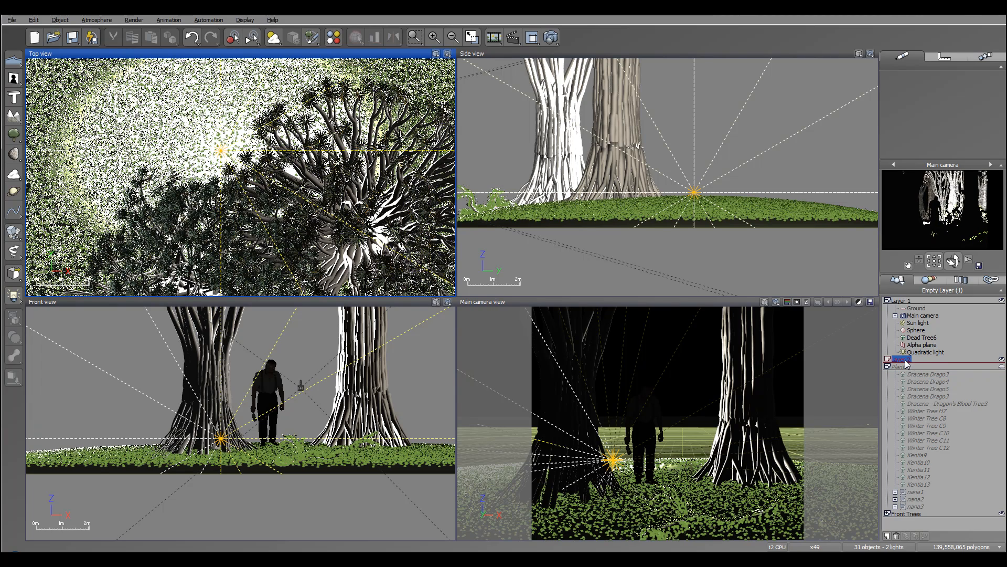
{"action": "type", "text": "L"}
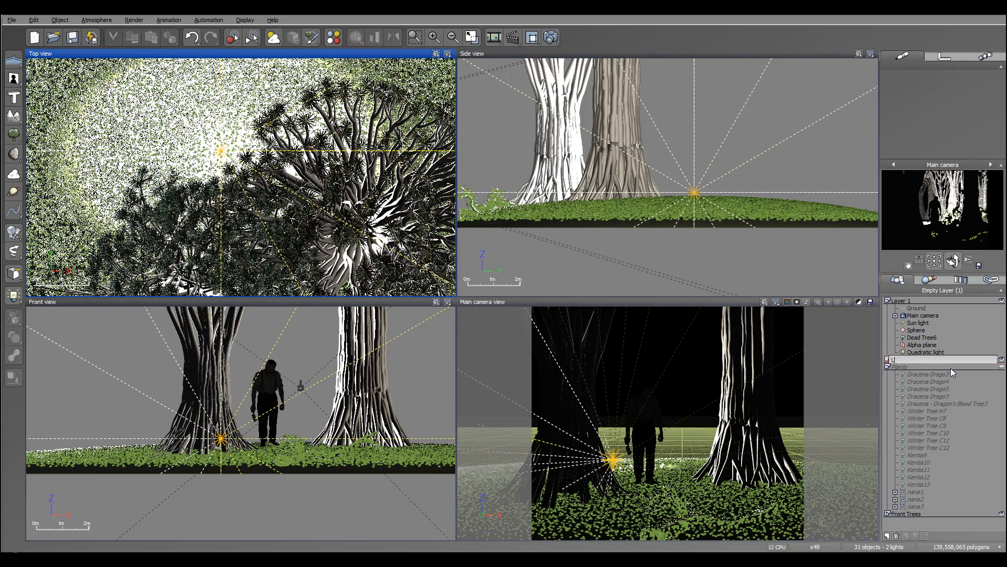
{"action": "type", "text": "ight"}
{"action": "key", "text": "Return"}
{"action": "left_click", "coordinate": [974, 351]}
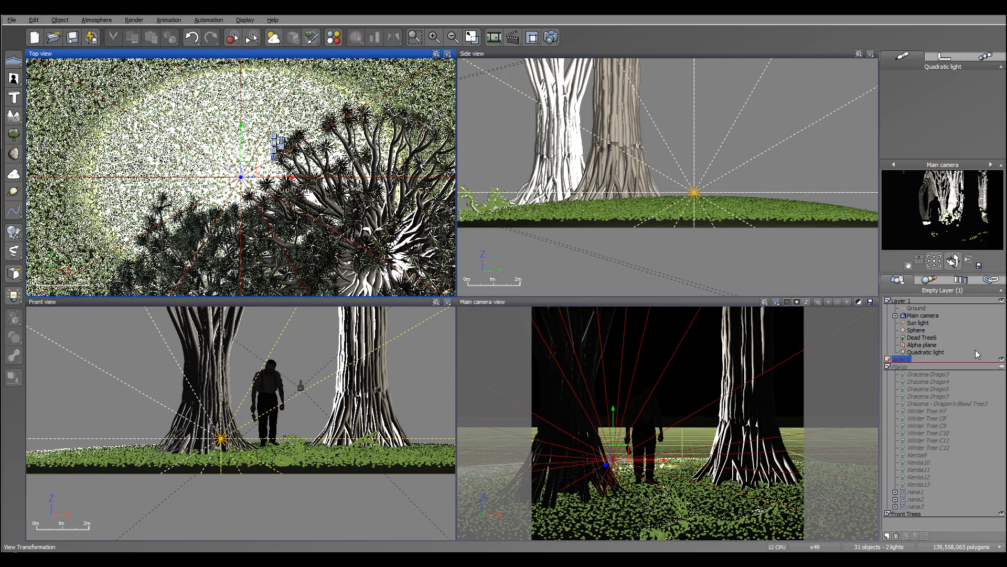
{"action": "left_click", "coordinate": [910, 361]}
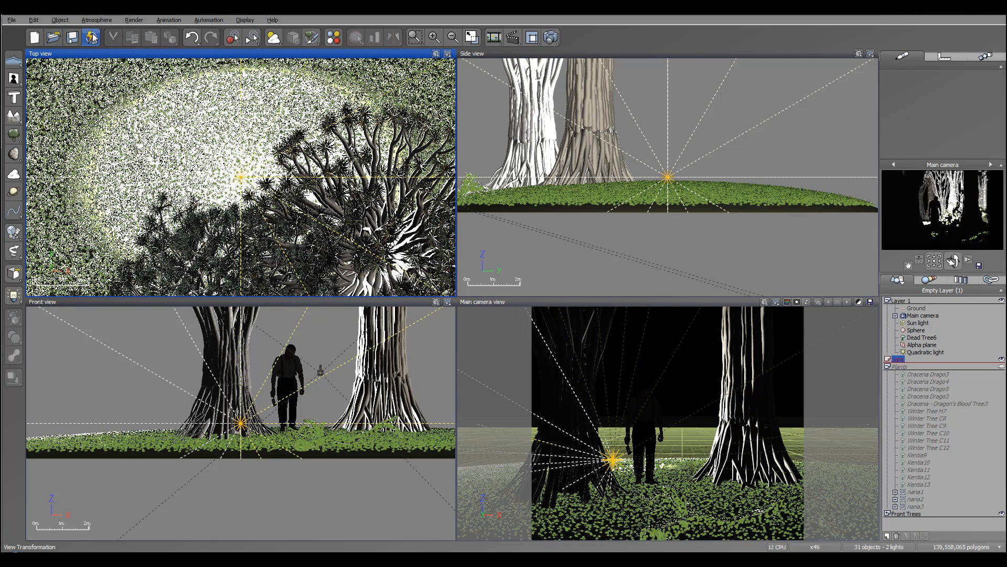
{"action": "left_click", "coordinate": [72, 37]}
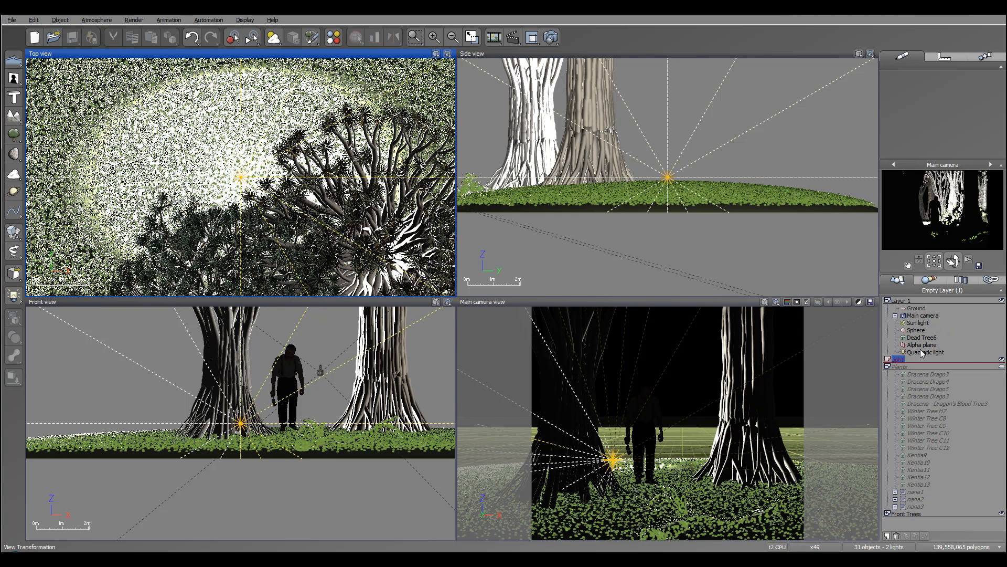
Step: Move the quadratic light into the Light layer and rename it Fire
{"action": "left_click_drag", "start_coordinate": [921, 349], "coordinate": [930, 370]}
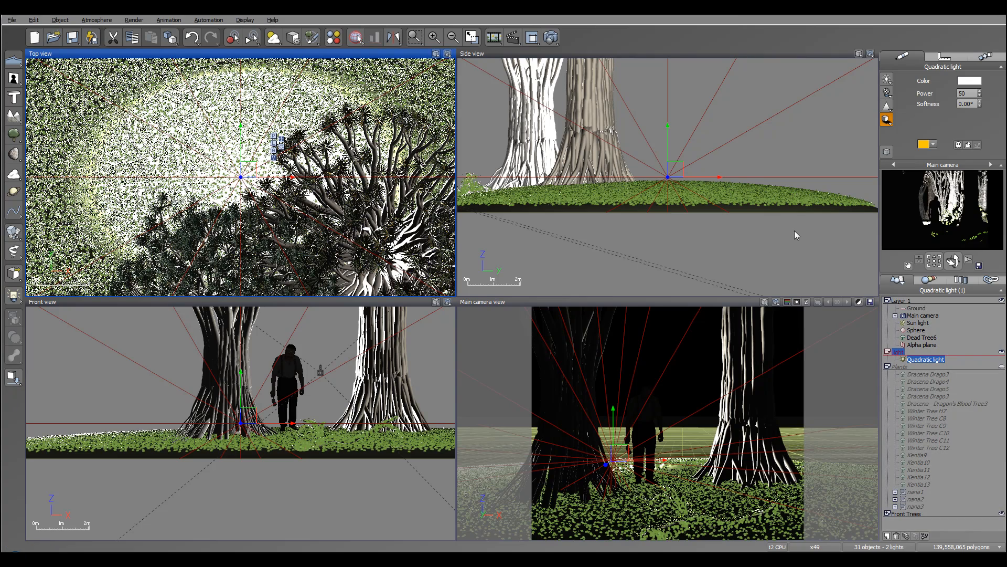
{"action": "left_click", "coordinate": [928, 360]}
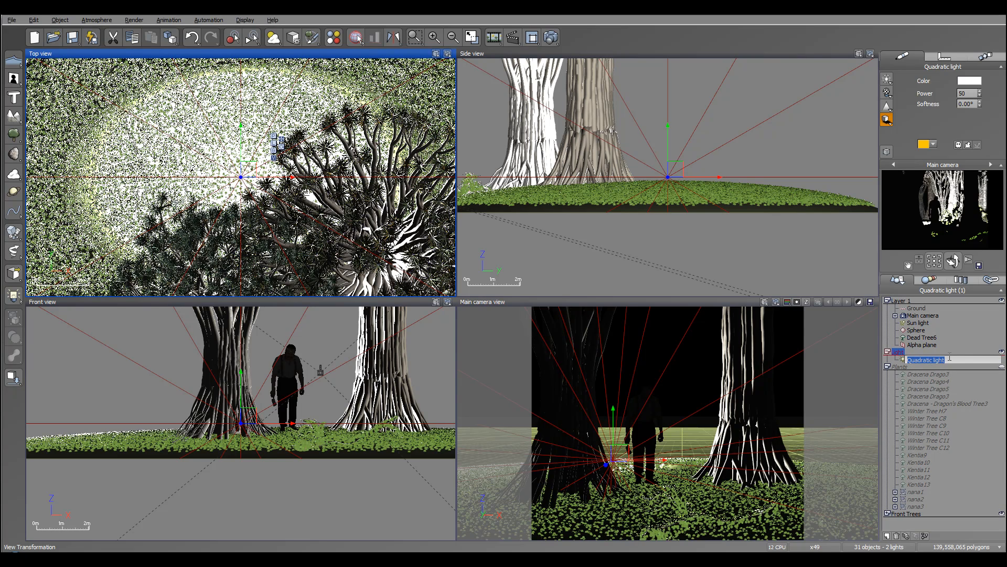
{"action": "type", "text": "Fire"}
{"action": "key", "text": "Return"}
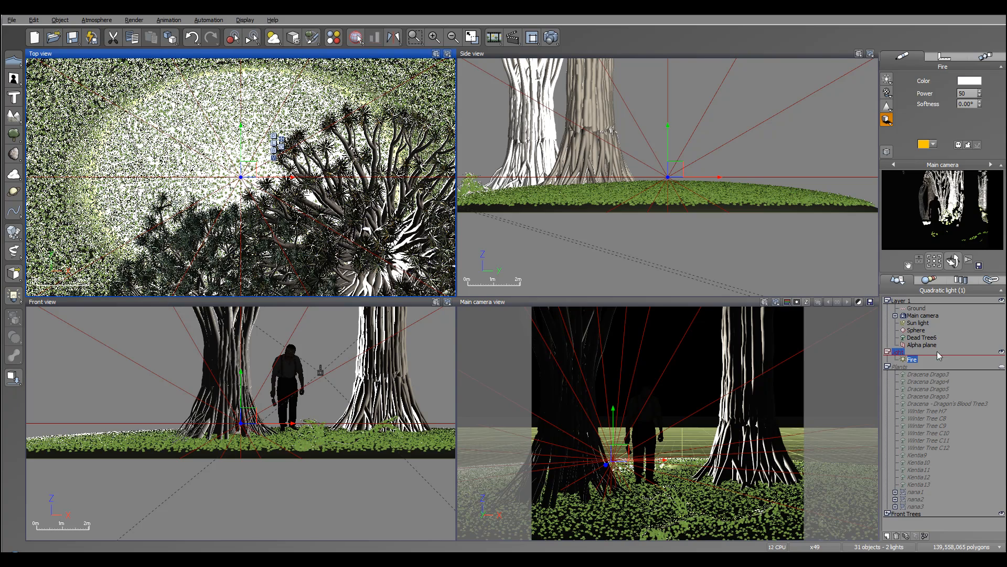
Step: Set the Fire light's color to a pale cream (RGB 254, 242, 229) and its power to 5
{"action": "left_click", "coordinate": [974, 81]}
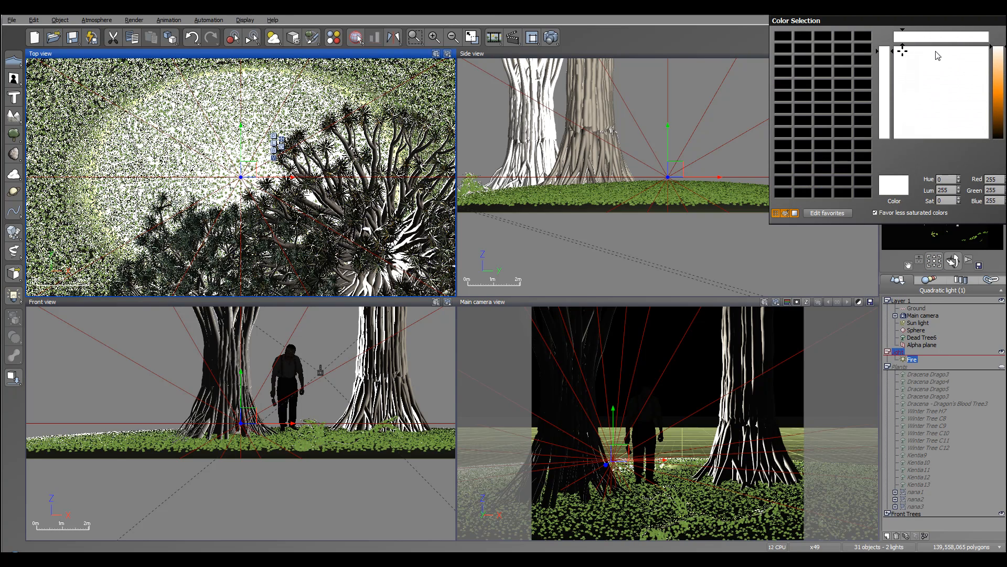
{"action": "left_click_drag", "start_coordinate": [999, 51], "coordinate": [999, 55]}
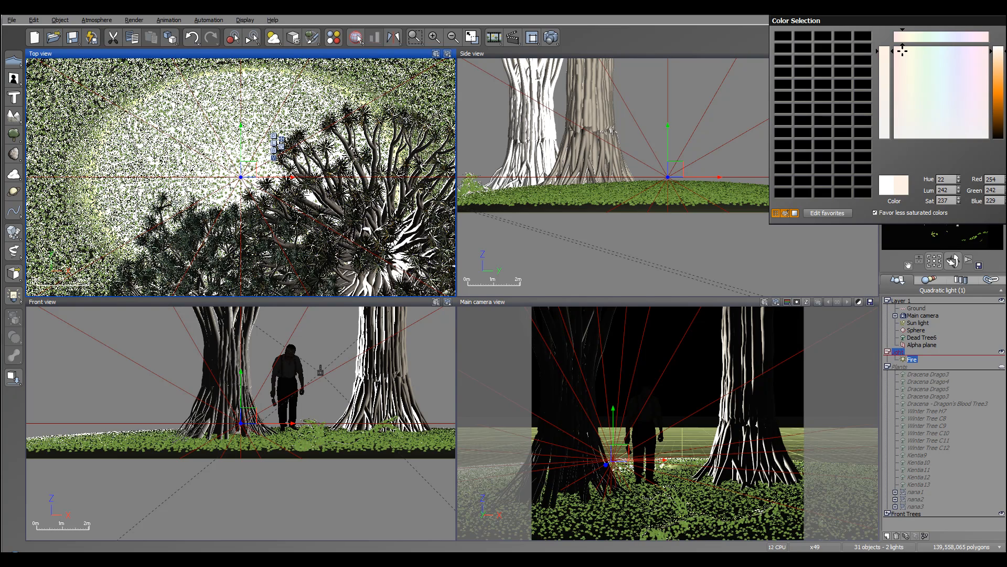
{"action": "left_click", "coordinate": [902, 51]}
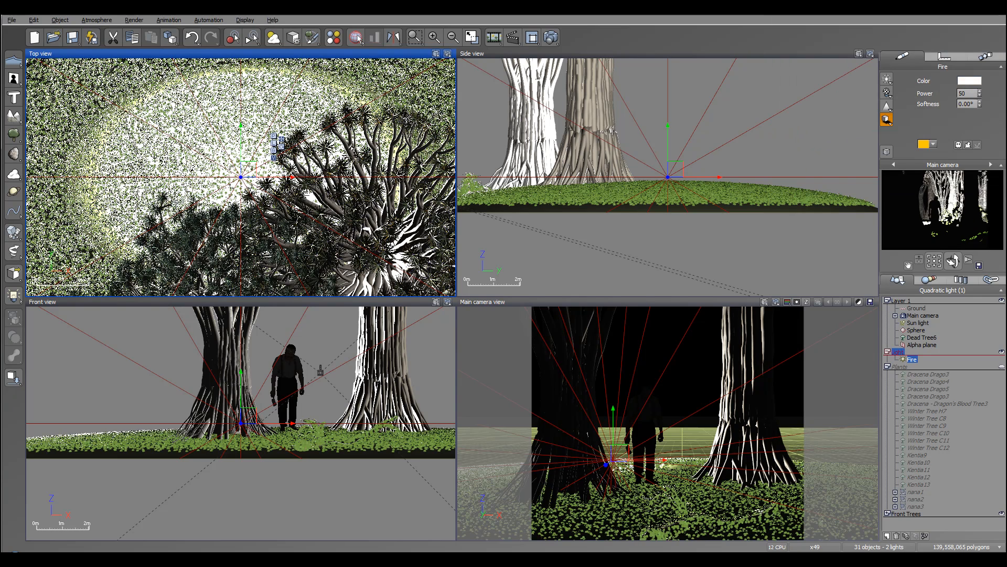
{"action": "double_click", "coordinate": [972, 93]}
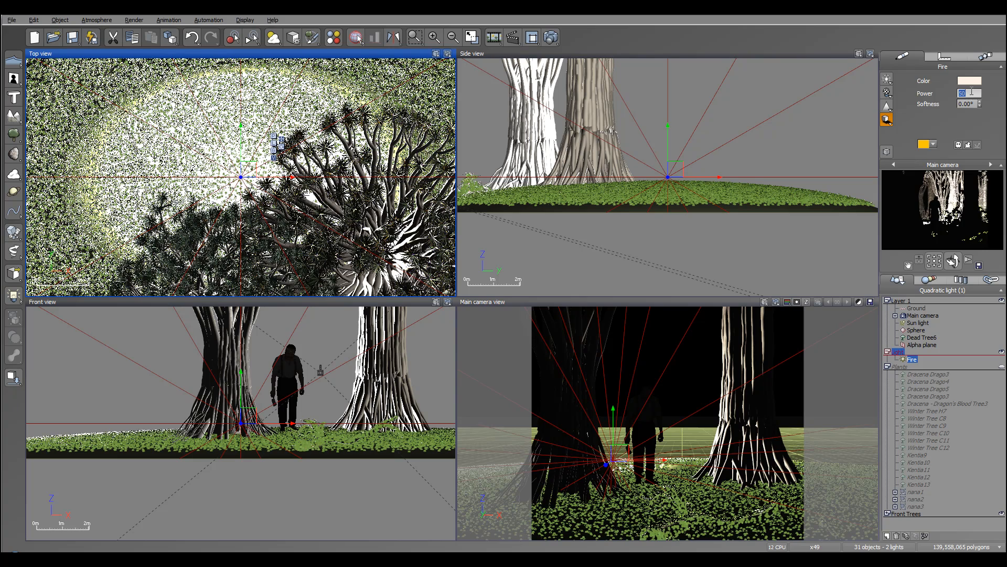
{"action": "type", "text": "5"}
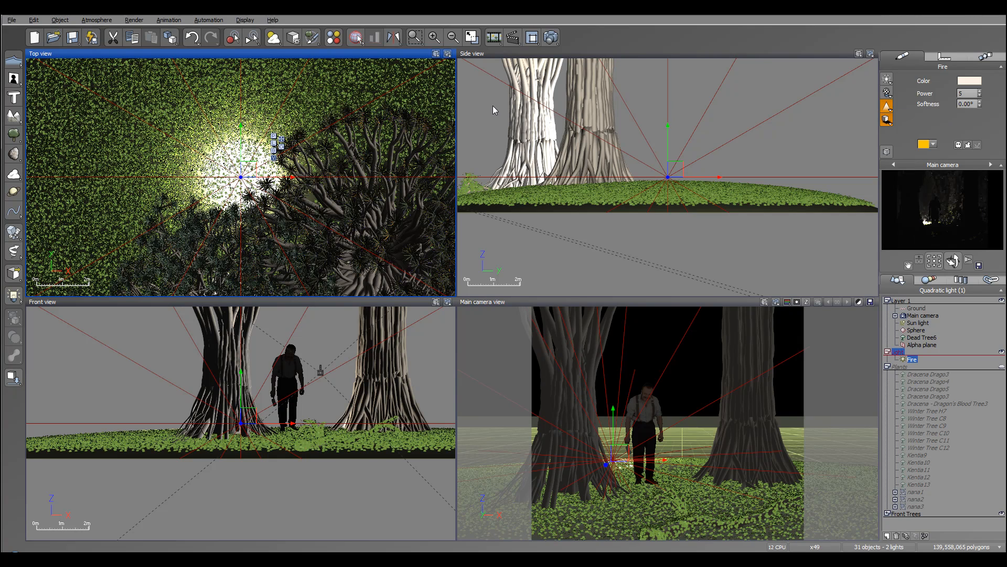
Step: Render the main camera view to check the Fire light, accept the post-render options and close the render
{"action": "left_click", "coordinate": [549, 39]}
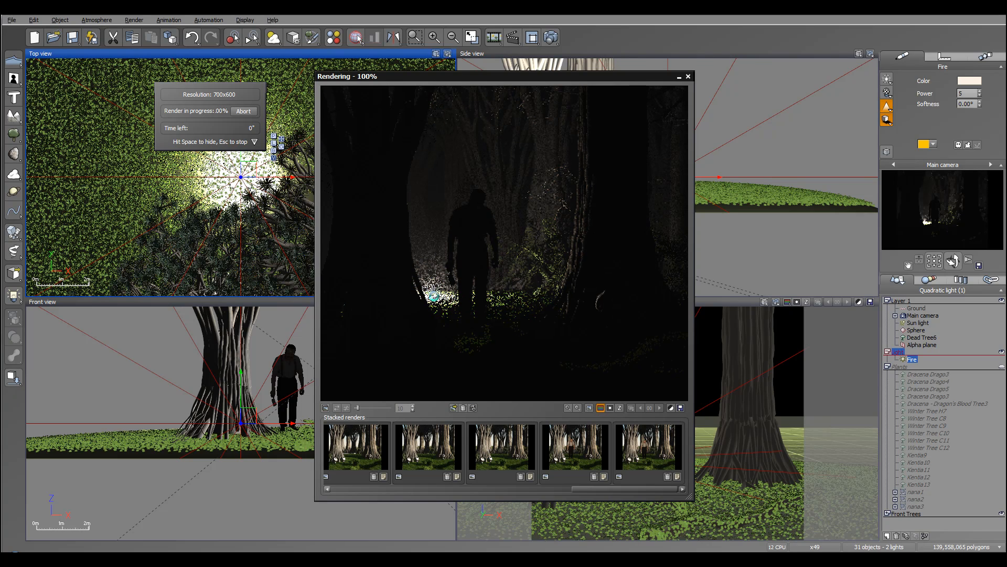
{"action": "left_click", "coordinate": [358, 365]}
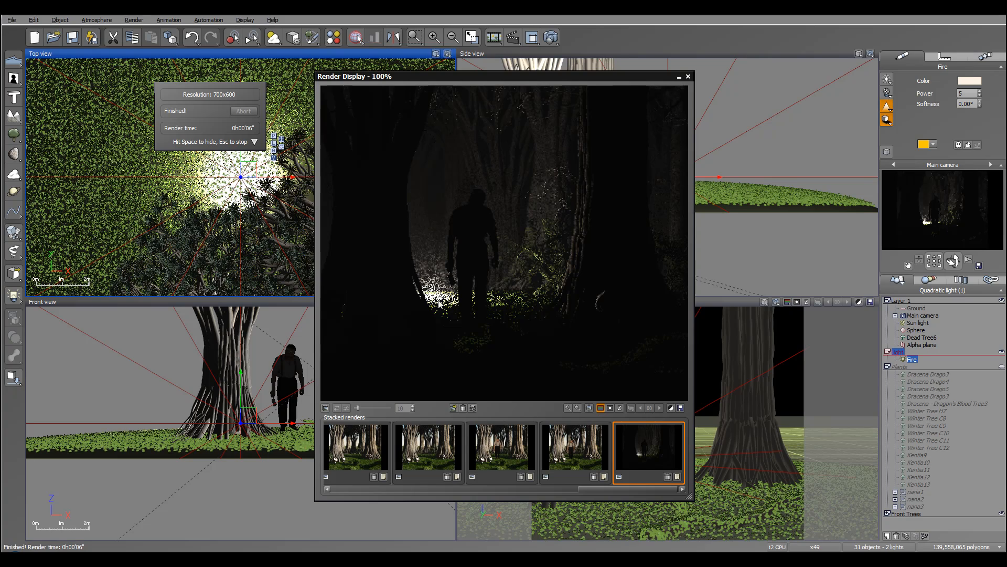
{"action": "left_click", "coordinate": [688, 77]}
Step: Change the Fire light's color to a warm peach (RGB 251, 206, 162) and raise its power to 10
{"action": "right_click", "coordinate": [968, 79]}
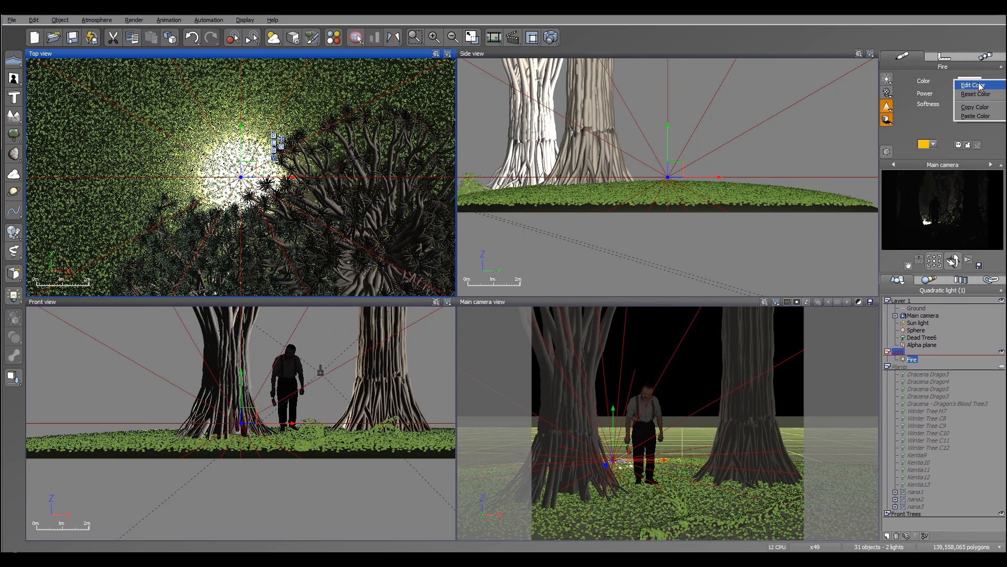
{"action": "left_click", "coordinate": [977, 83]}
{"action": "left_click", "coordinate": [998, 57]}
{"action": "left_click_drag", "start_coordinate": [997, 59], "coordinate": [998, 65]}
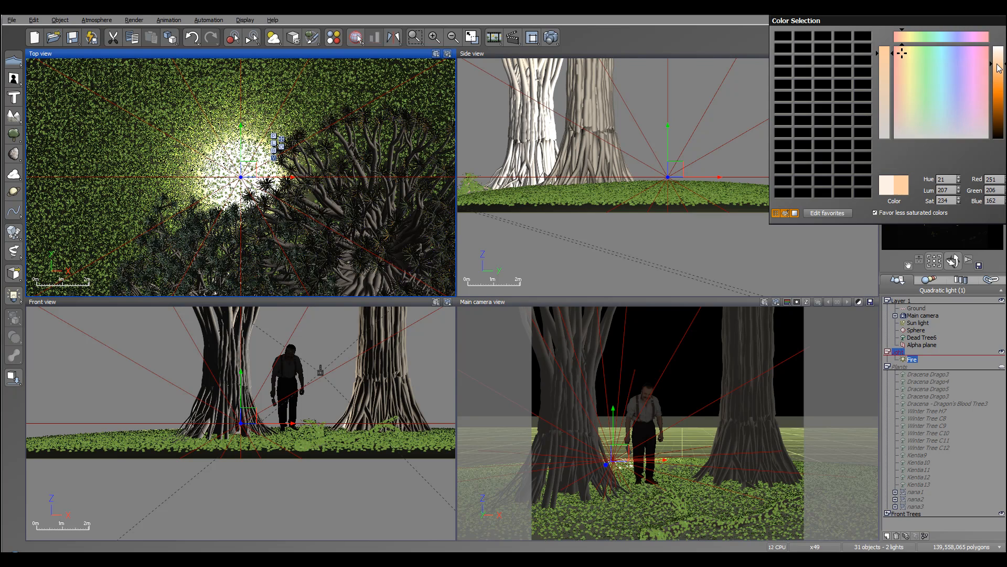
{"action": "key", "text": "Return"}
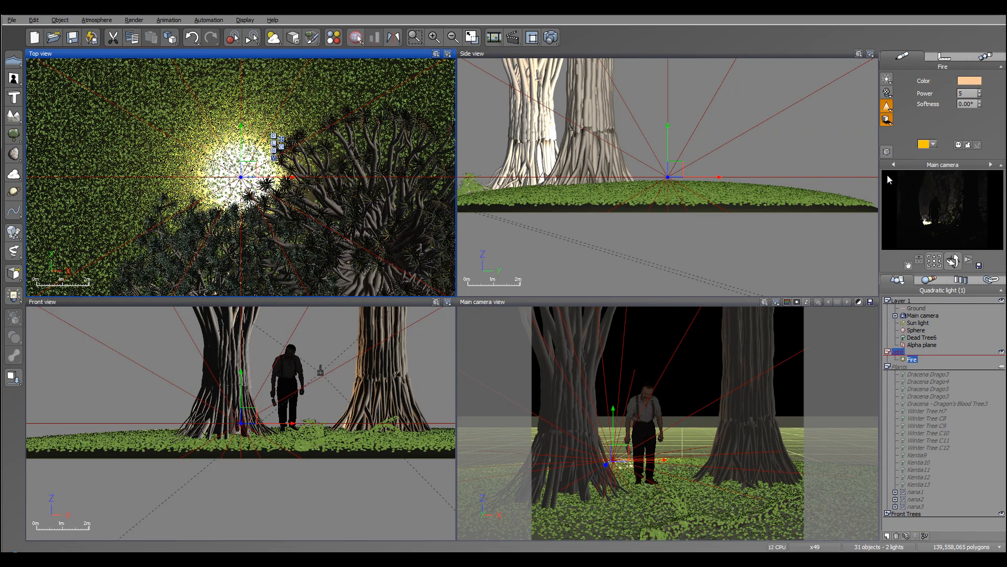
{"action": "left_click", "coordinate": [979, 91]}
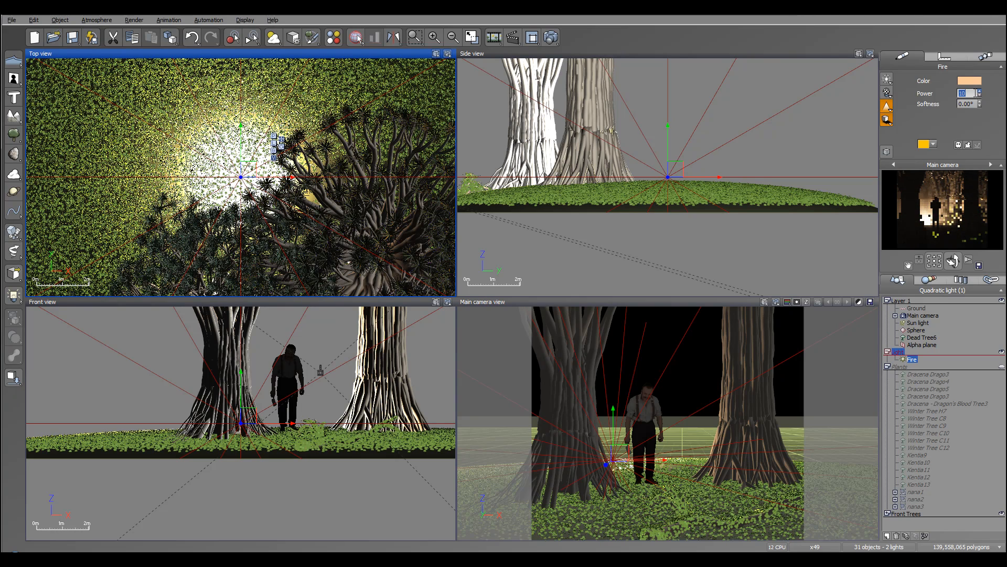
Step: Render the scene again to judge the warmer, stronger Fire light, keeping the default post-render options, and close the result
{"action": "left_click", "coordinate": [551, 36]}
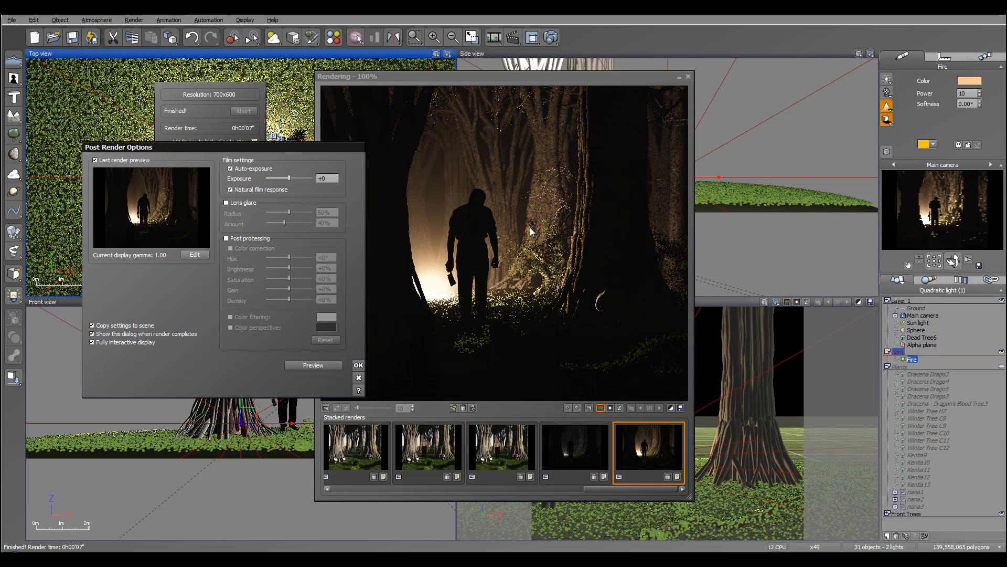
{"action": "left_click", "coordinate": [359, 365]}
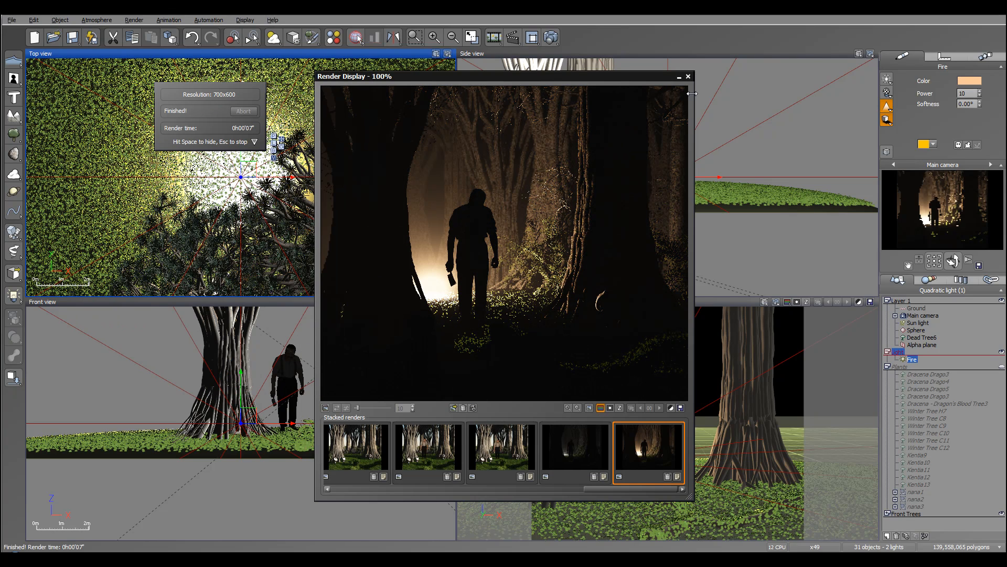
{"action": "left_click", "coordinate": [689, 77]}
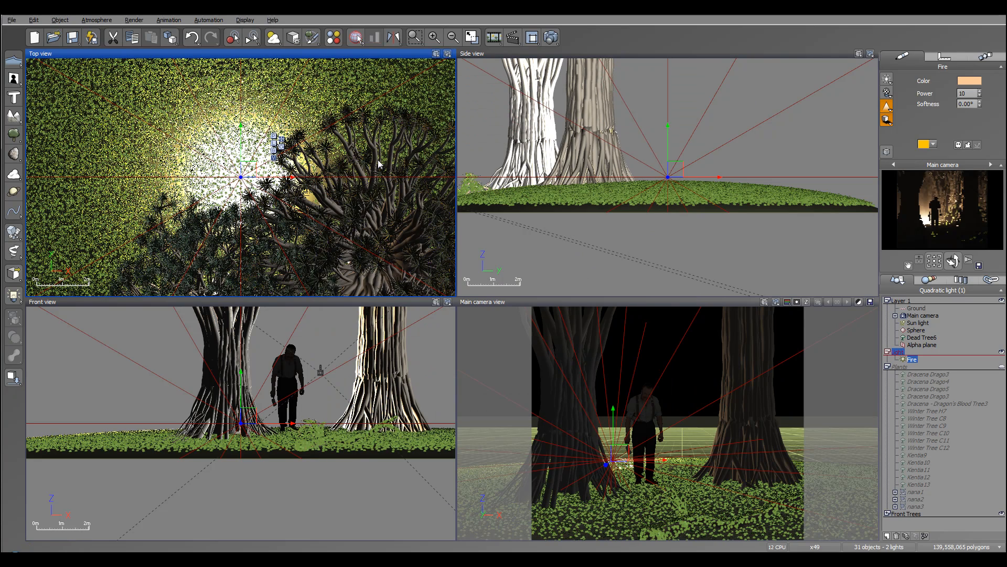
Step: Nudge the Fire light slightly farther behind the left tree and set its power to 9
{"action": "left_click_drag", "start_coordinate": [241, 169], "coordinate": [242, 169]}
{"action": "double_click", "coordinate": [972, 93]}
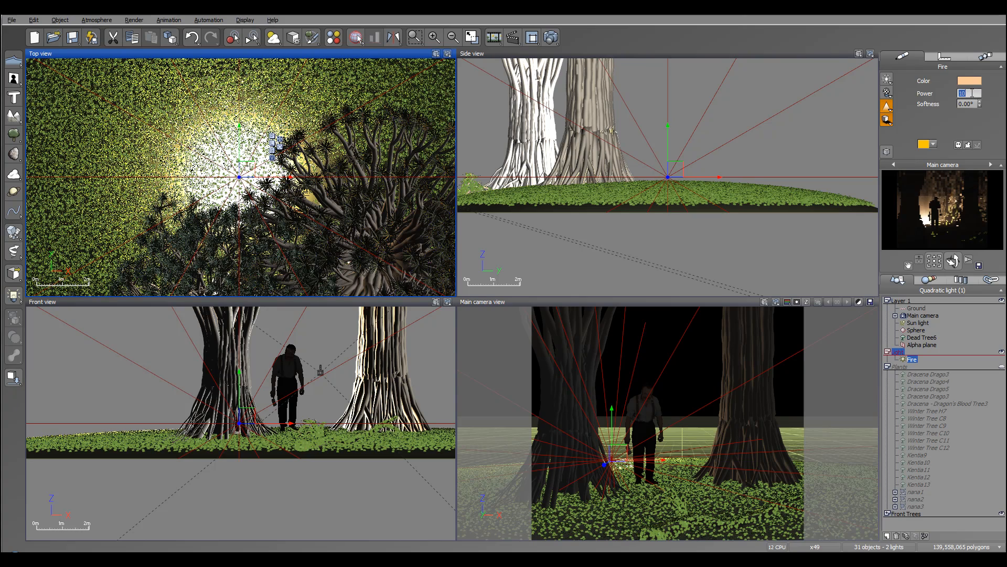
{"action": "type", "text": "9"}
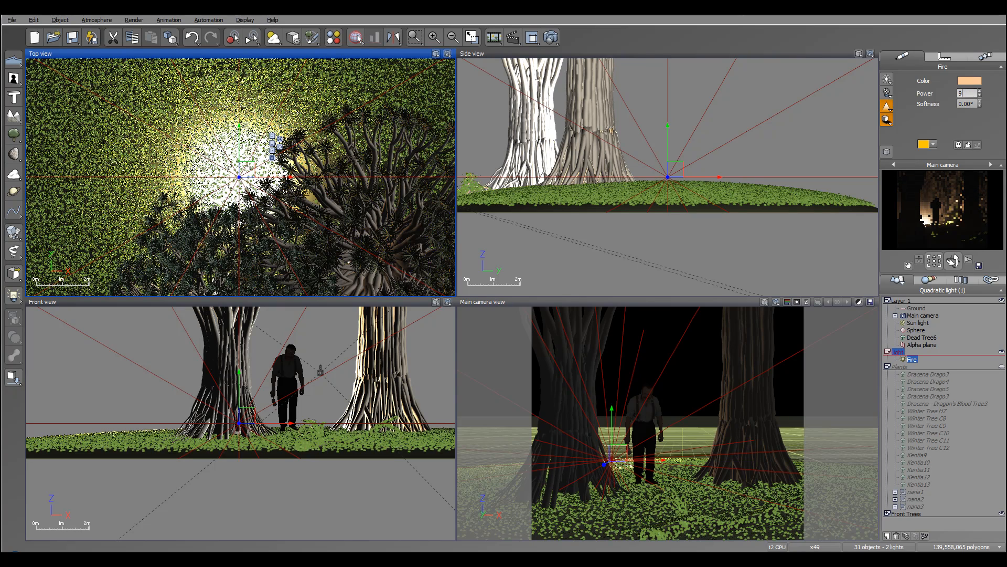
{"action": "left_click", "coordinate": [696, 157]}
{"action": "scroll", "coordinate": [695, 158], "scroll_direction": "up", "scroll_amount": 2}
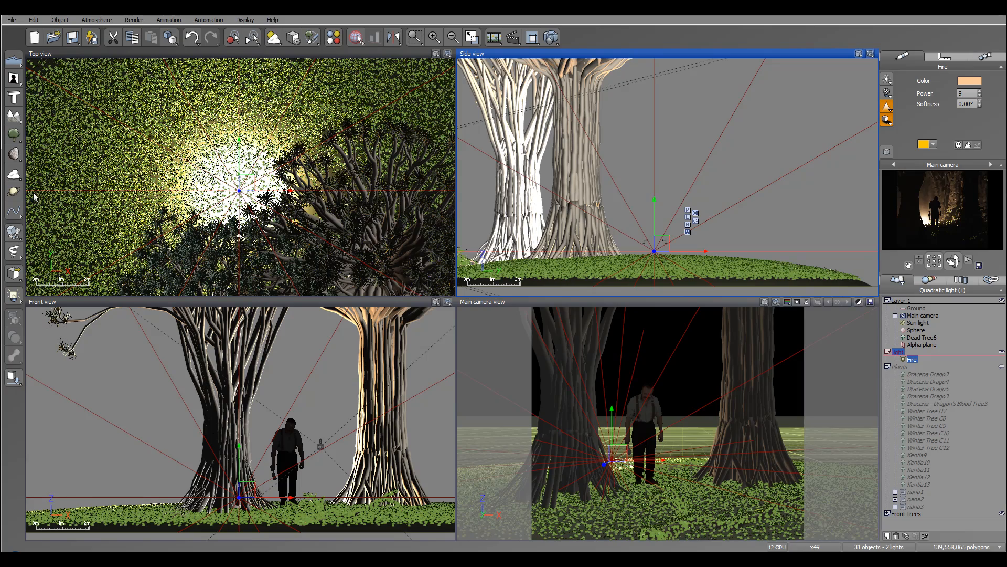
Step: Add a second quadratic light directly above the Fire light, behind the trees, and set its power to 10
{"action": "left_click", "coordinate": [14, 295]}
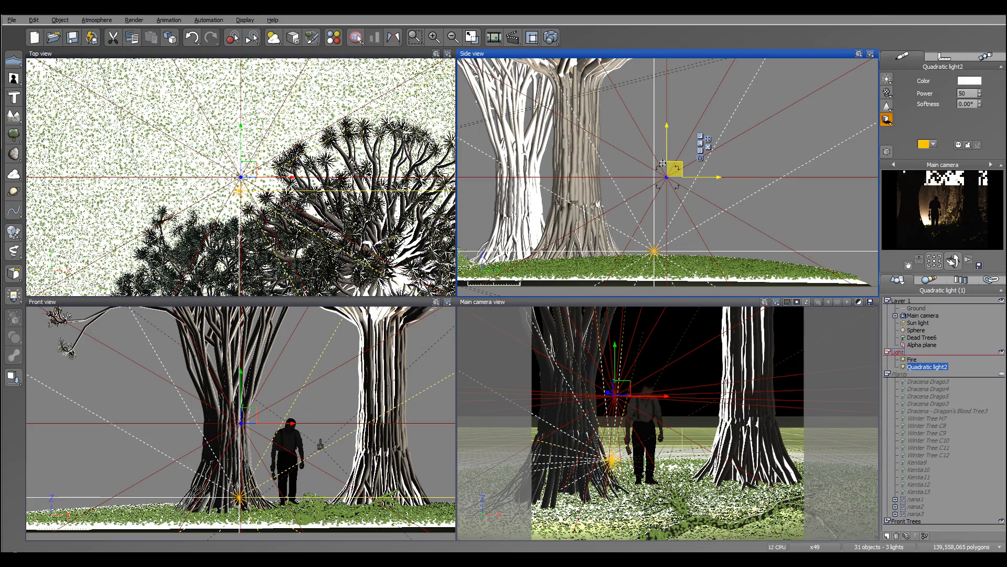
{"action": "left_click_drag", "start_coordinate": [662, 163], "coordinate": [648, 144]}
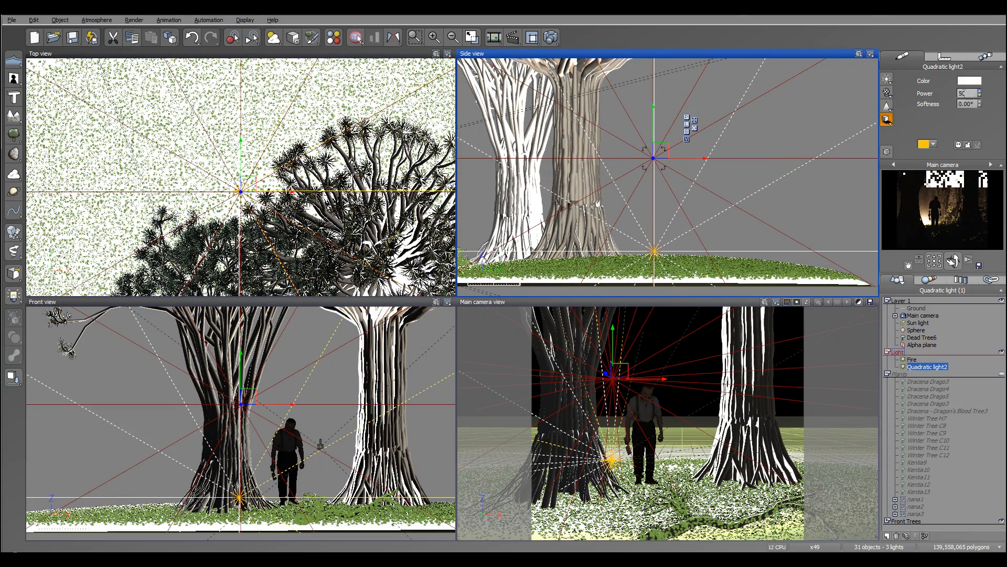
{"action": "left_click_drag", "start_coordinate": [964, 94], "coordinate": [956, 100]}
{"action": "type", "text": "10"}
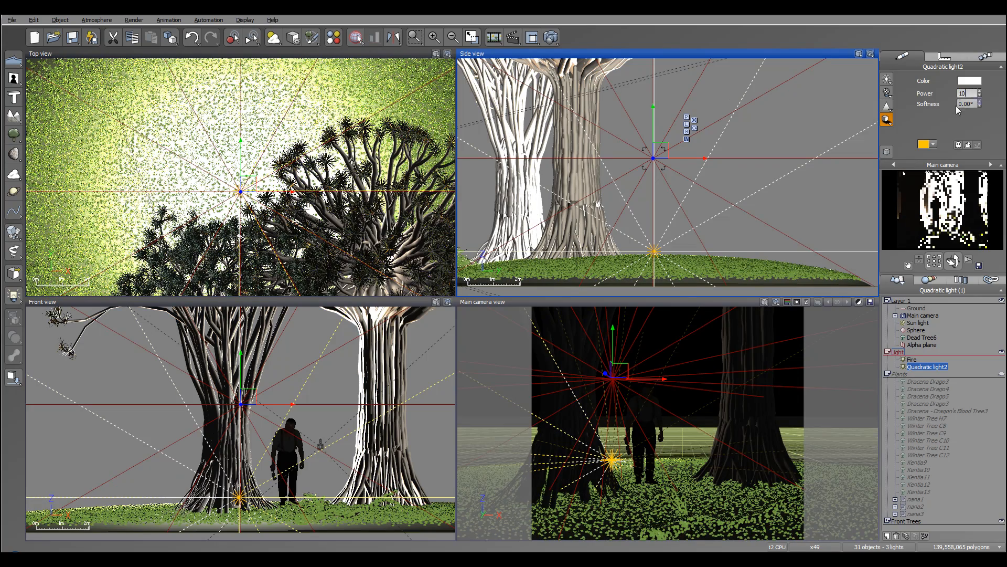
Step: Change the new upper light's color to a pale peach (RGB 254, 226, 194)
{"action": "left_click", "coordinate": [970, 80]}
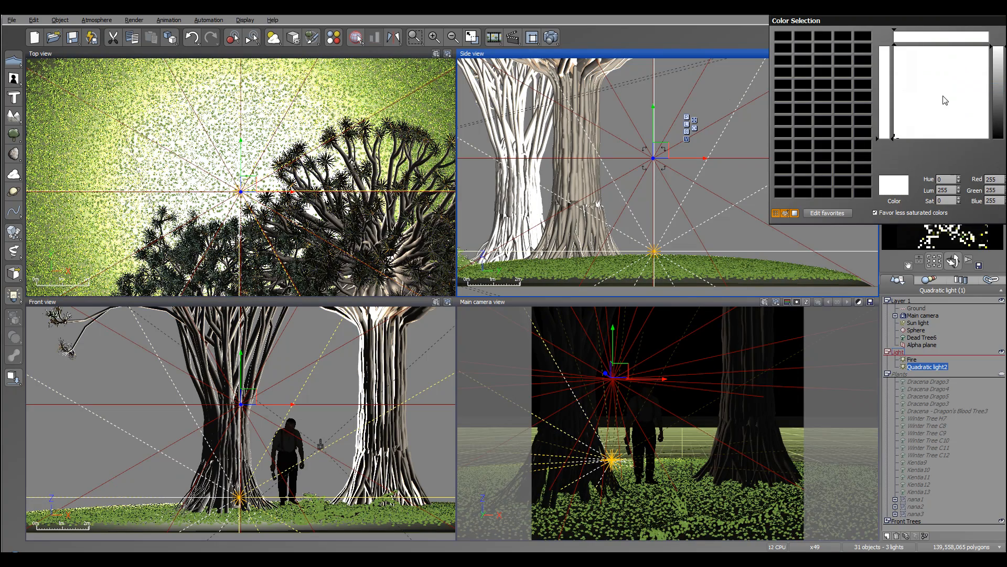
{"action": "left_click", "coordinate": [898, 47]}
{"action": "left_click", "coordinate": [997, 57]}
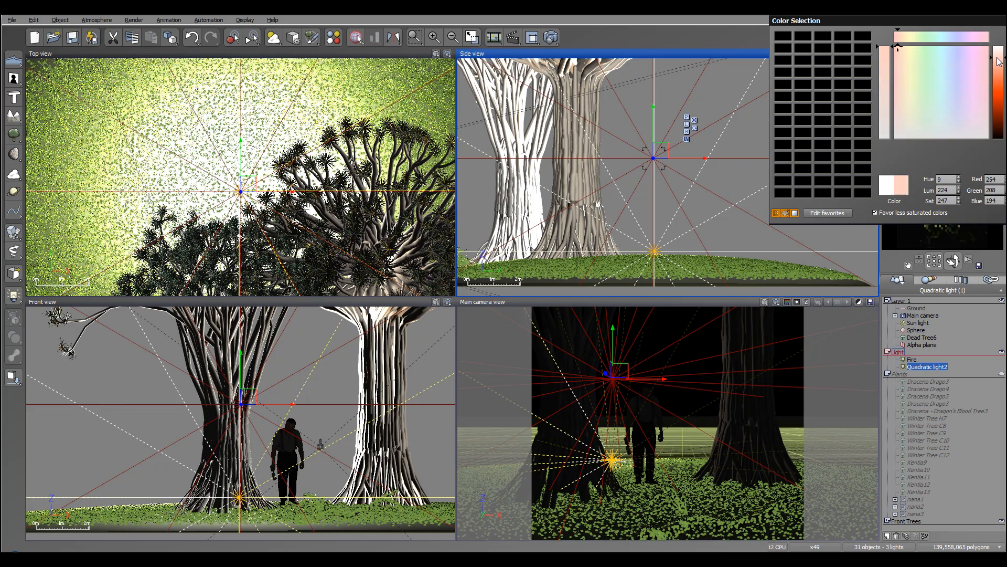
{"action": "left_click", "coordinate": [902, 46]}
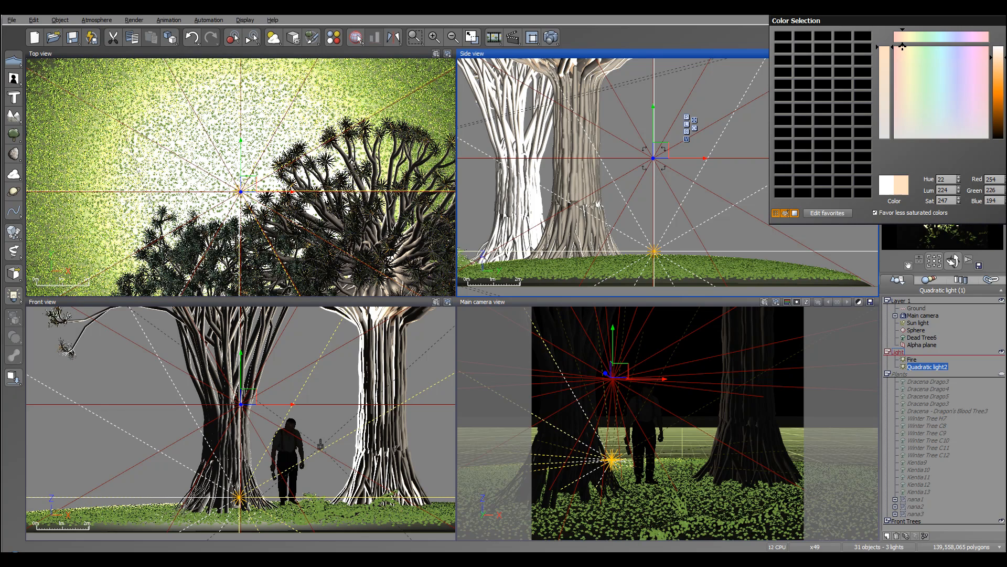
{"action": "key", "text": "Return"}
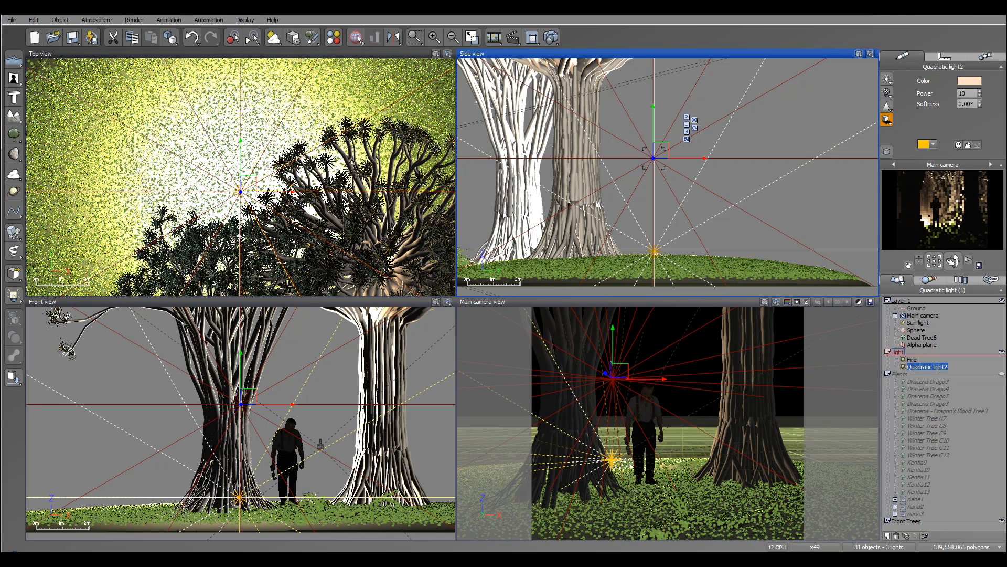
Step: Rename the second quadratic light as TreeFiller
{"action": "double_click", "coordinate": [926, 367]}
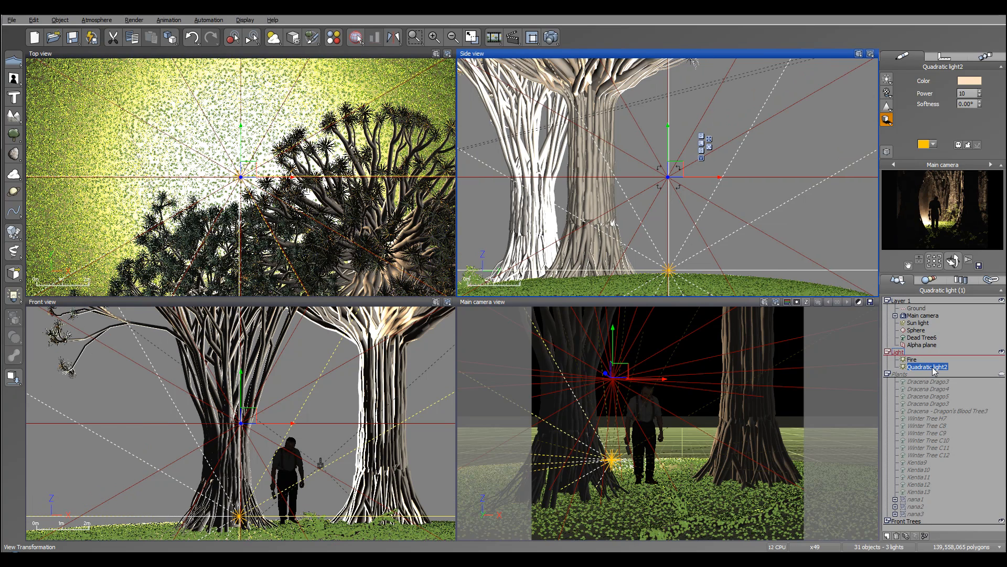
{"action": "left_click", "coordinate": [945, 368]}
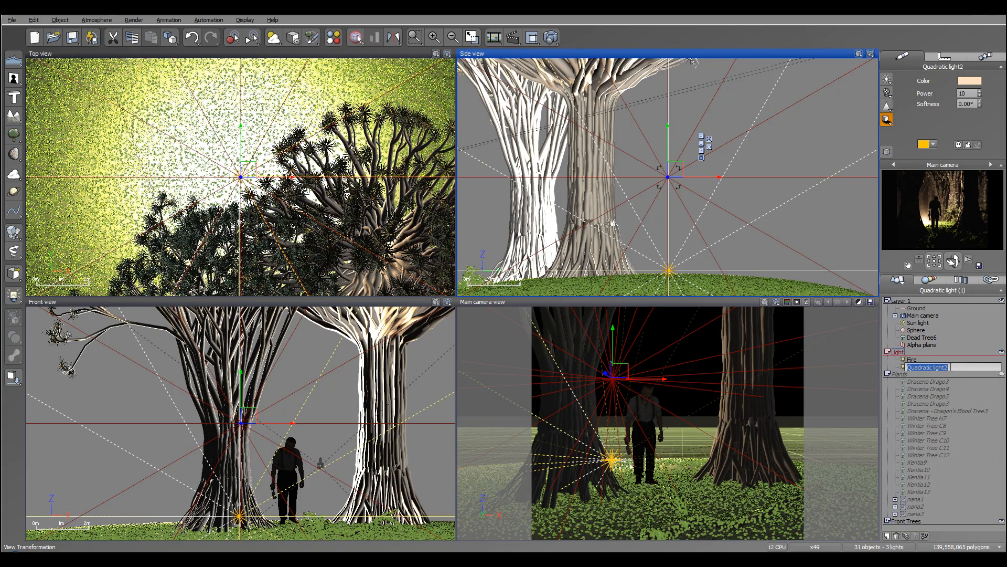
{"action": "type", "text": "TreeFiller"}
{"action": "double_click", "coordinate": [971, 351]}
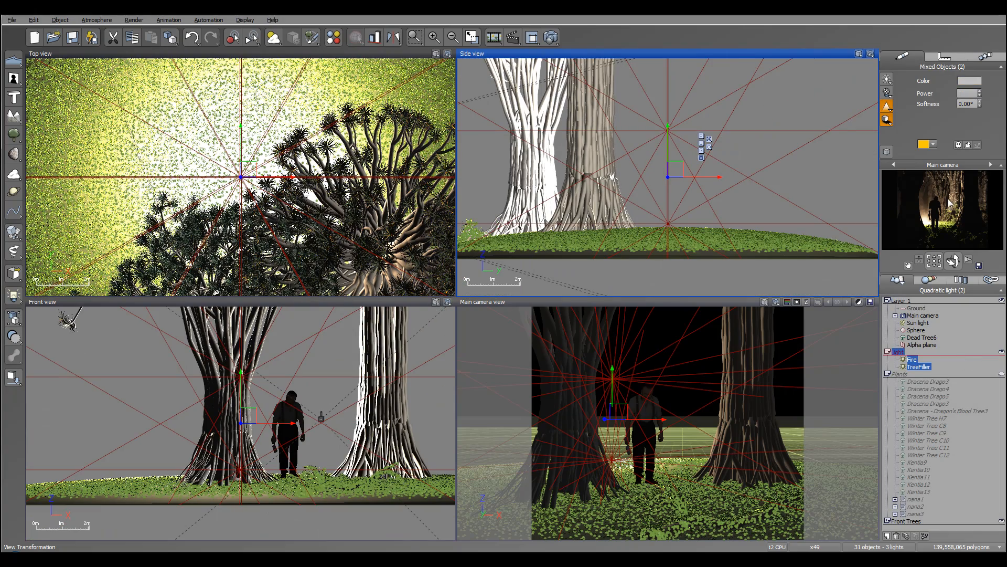
{"action": "left_click", "coordinate": [948, 366]}
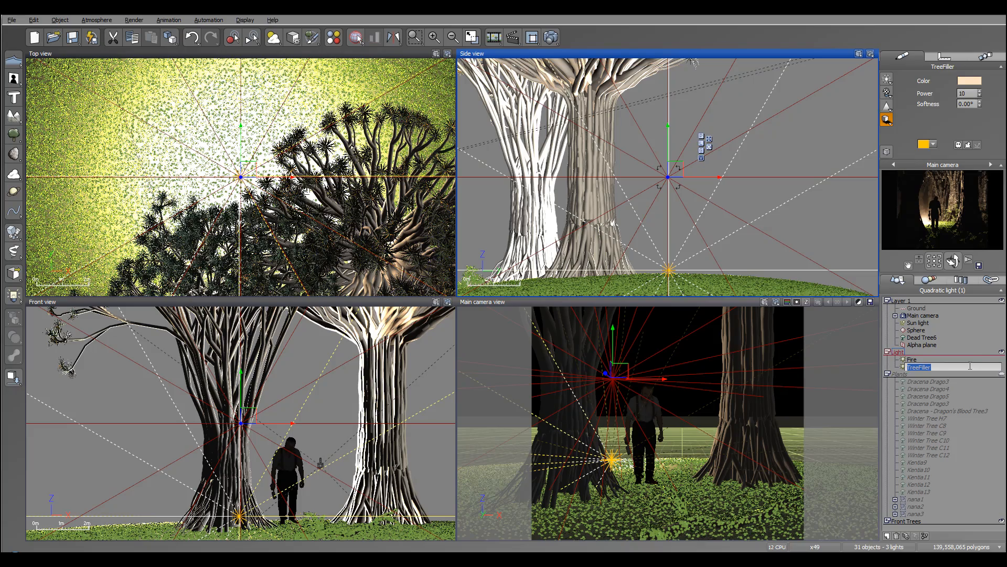
{"action": "left_click", "coordinate": [965, 345]}
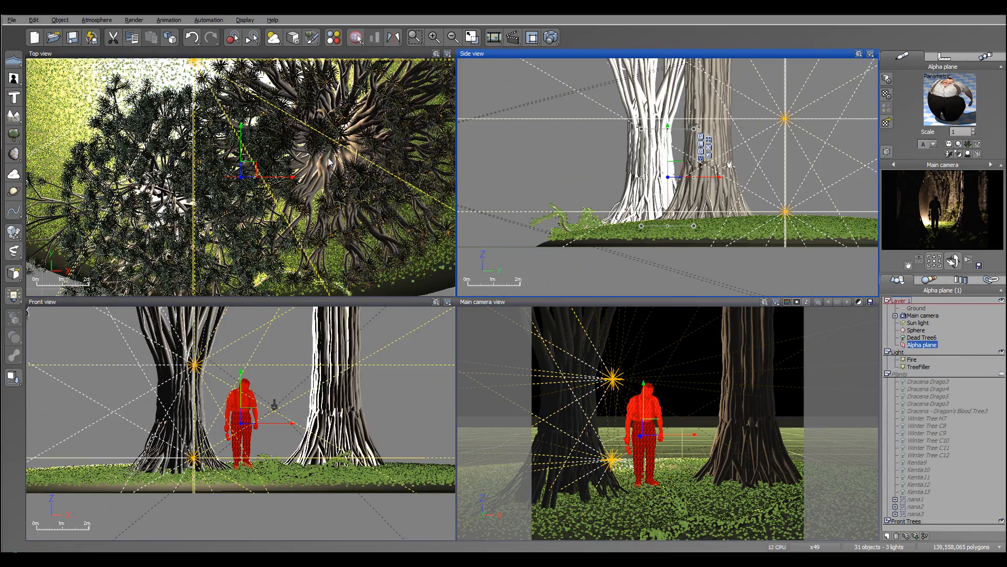
Step: Render the main camera view to check the added TreeFiller light, accept the post-render options and close the result
{"action": "right_click_drag", "start_coordinate": [328, 161], "coordinate": [345, 219]}
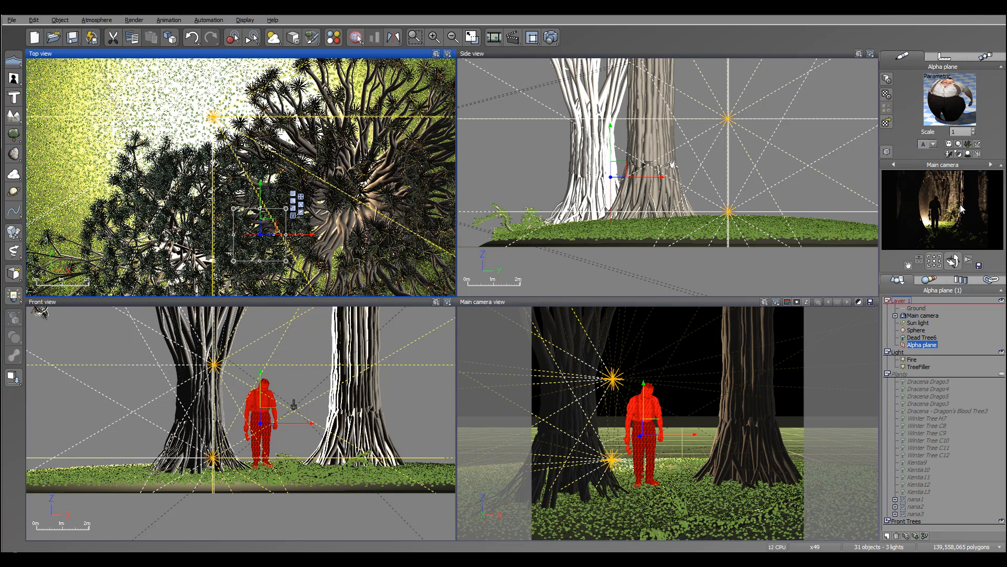
{"action": "left_click", "coordinate": [551, 37]}
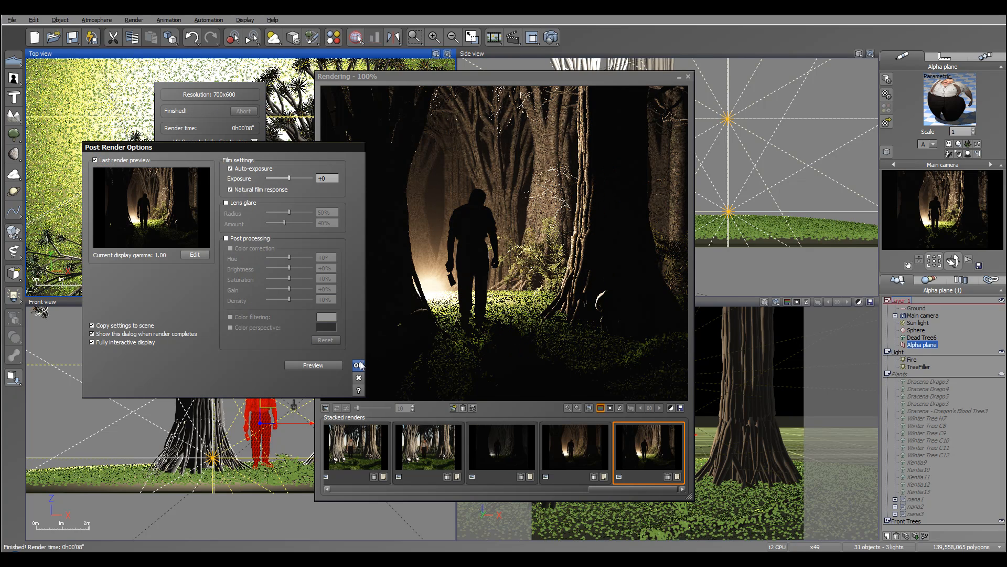
{"action": "left_click", "coordinate": [357, 365]}
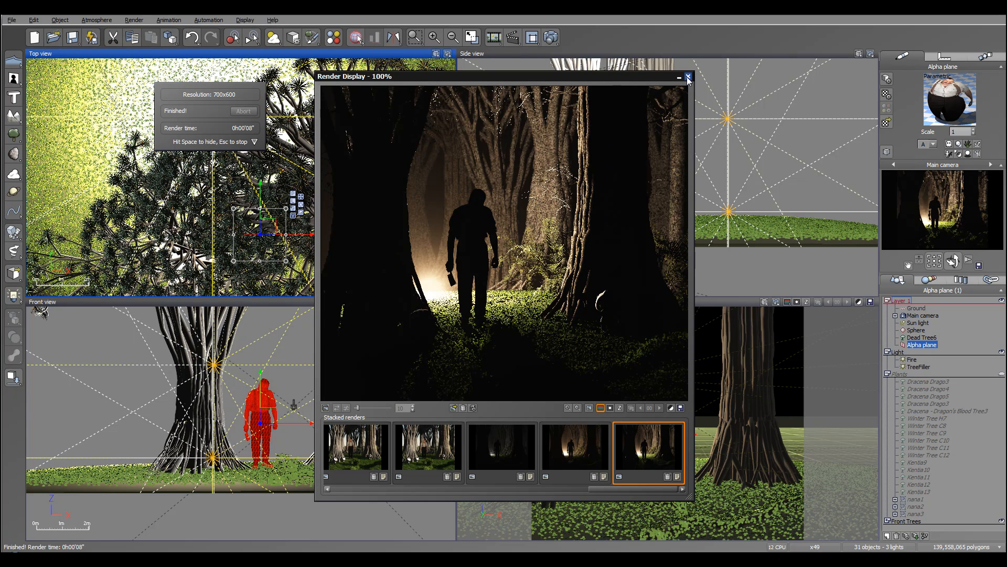
{"action": "key", "text": "space"}
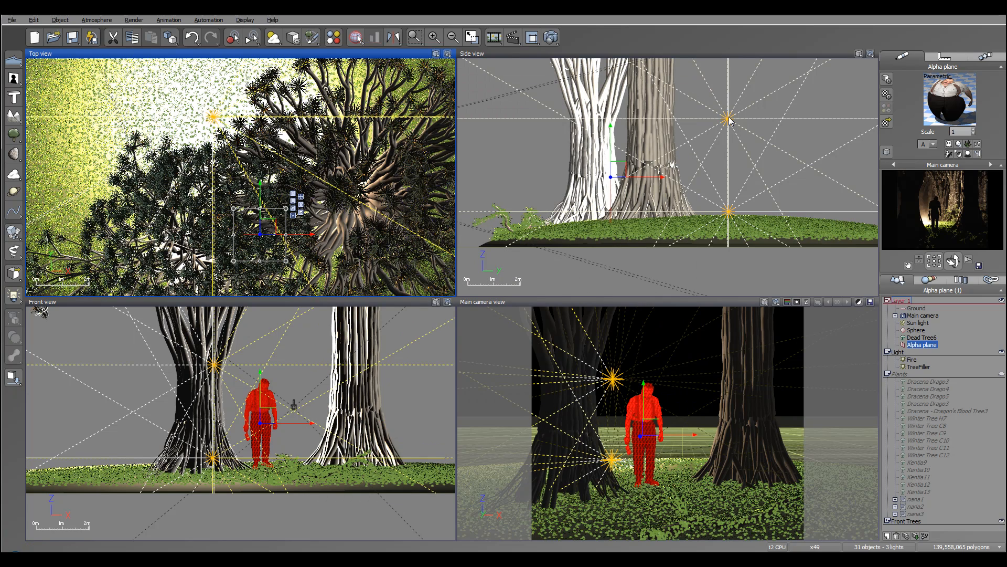
Step: Set the TreeFiller light to influence all objects except the marked ones, clearing the marks on the first Dracena Drago3 and Dracena Drago4
{"action": "left_click", "coordinate": [728, 119]}
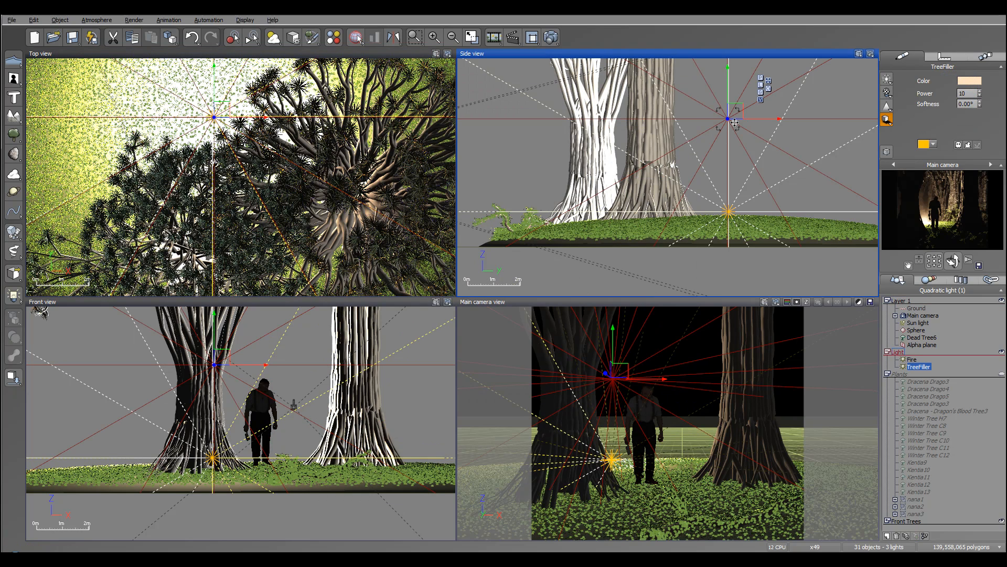
{"action": "right_click", "coordinate": [734, 123]}
{"action": "left_click", "coordinate": [754, 322]}
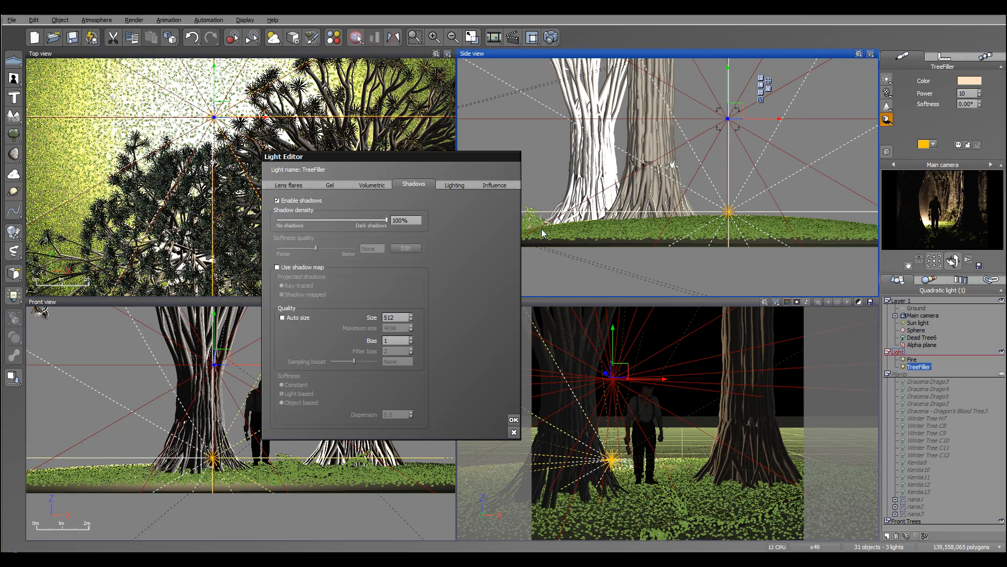
{"action": "left_click", "coordinate": [492, 184]}
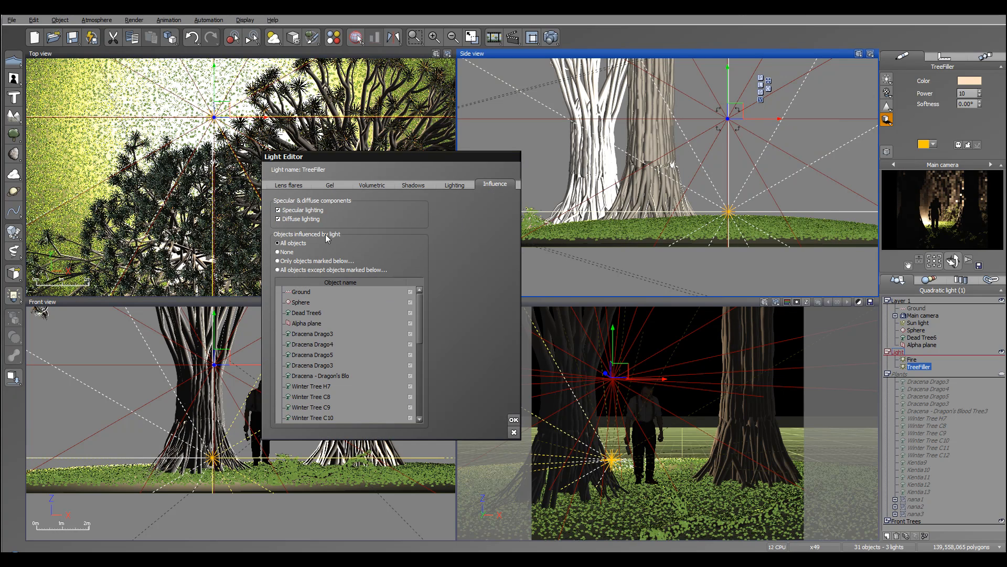
{"action": "left_click", "coordinate": [301, 270]}
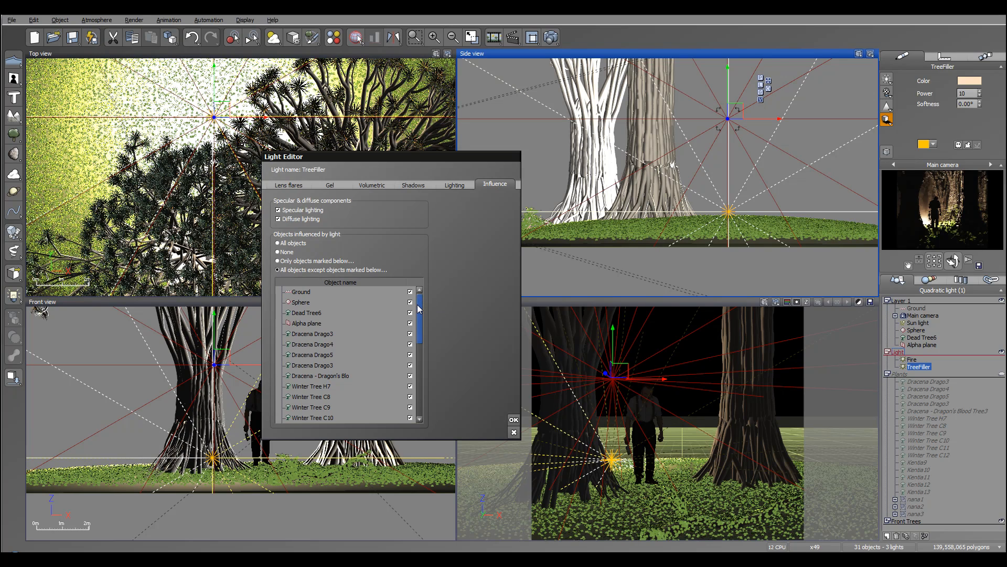
{"action": "left_click", "coordinate": [410, 334]}
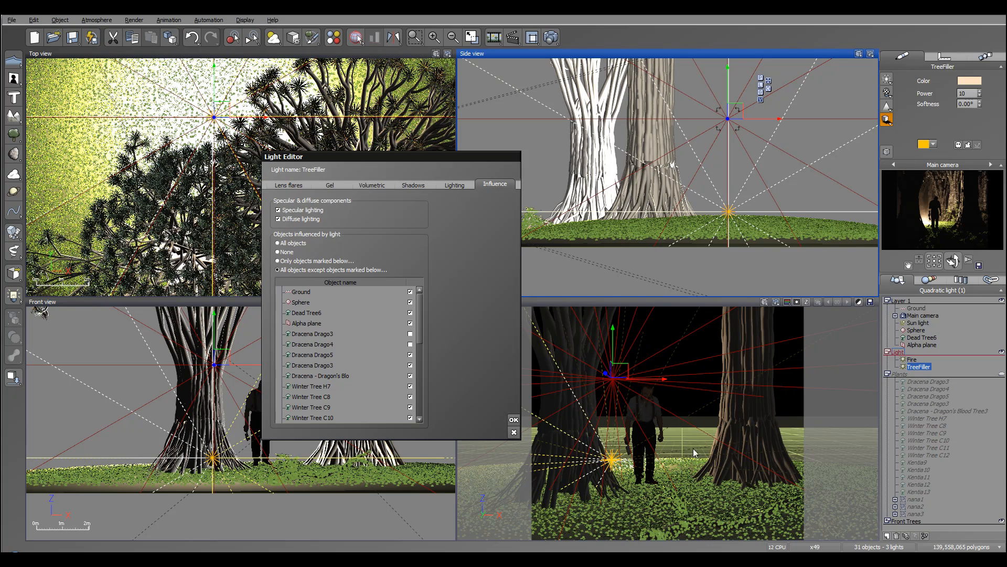
{"action": "left_click", "coordinate": [962, 202]}
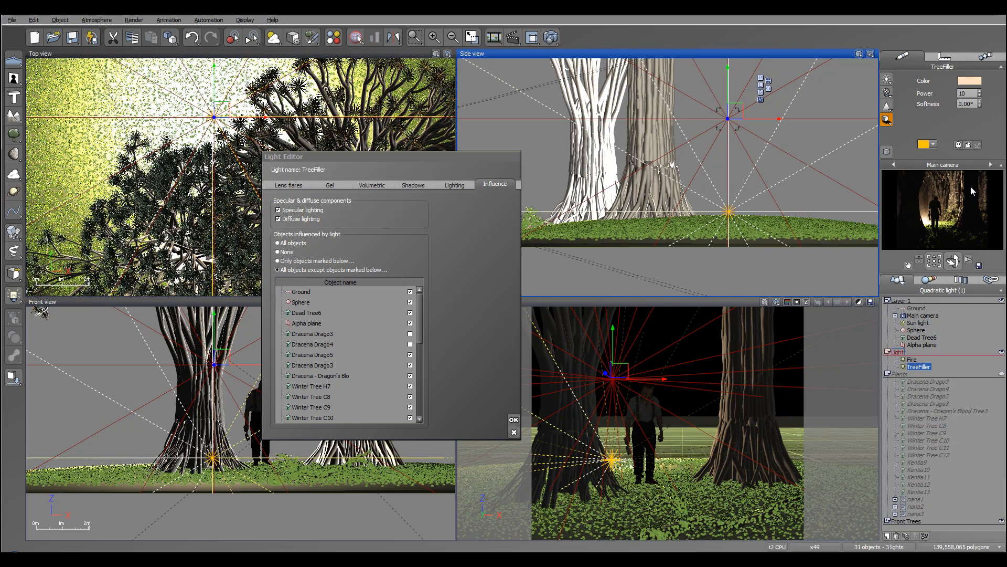
{"action": "left_click", "coordinate": [514, 419]}
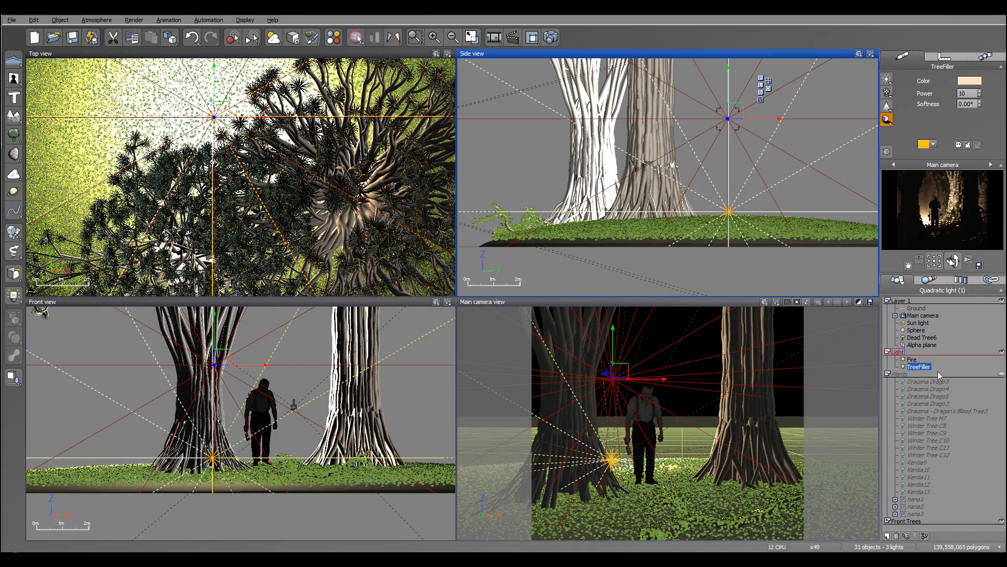
Step: Set the Fire light to influence all objects except the marked ones, leaving Dracena Drago3 and Dracena Drago4 marked
{"action": "right_click", "coordinate": [913, 361]}
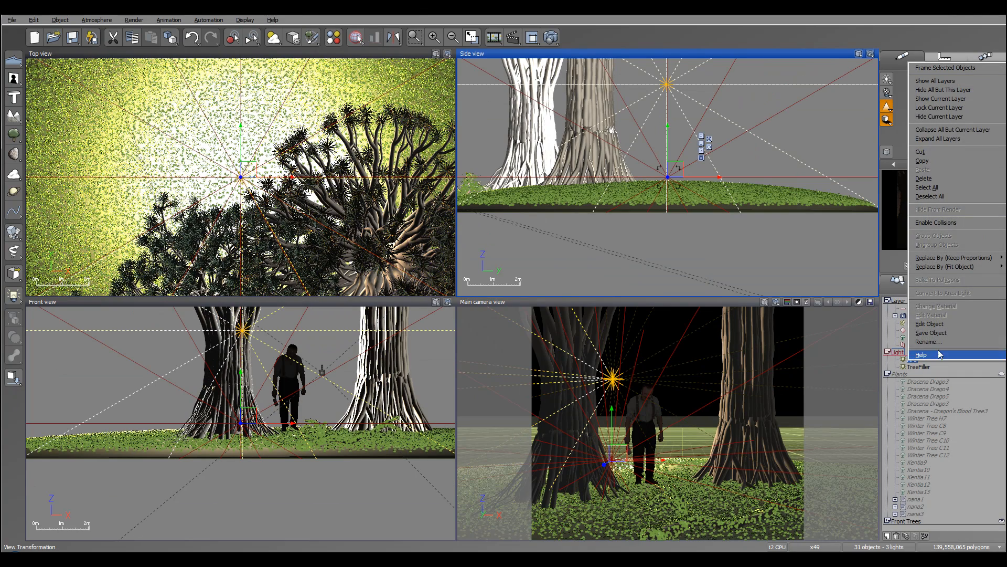
{"action": "left_click", "coordinate": [931, 324]}
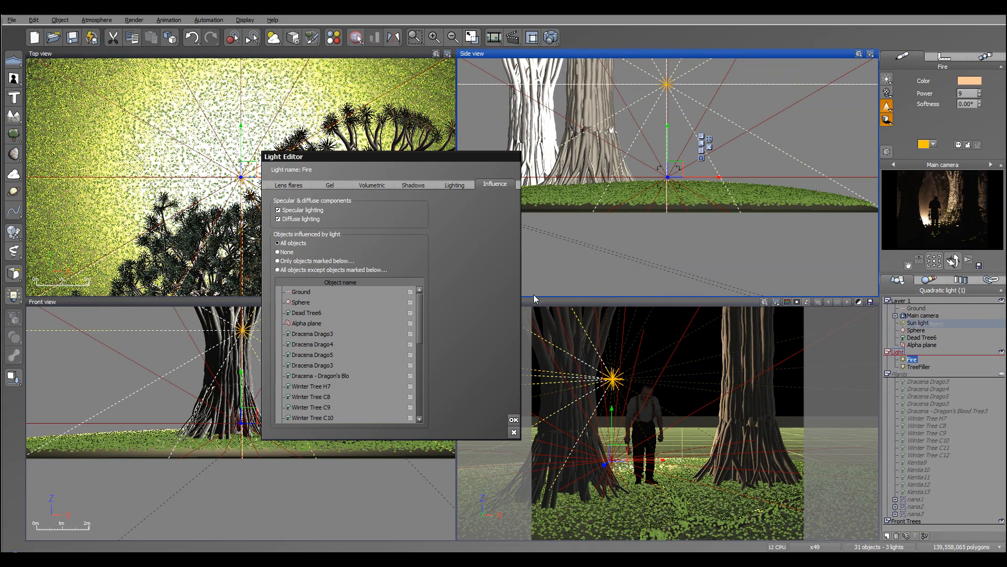
{"action": "left_click", "coordinate": [313, 270]}
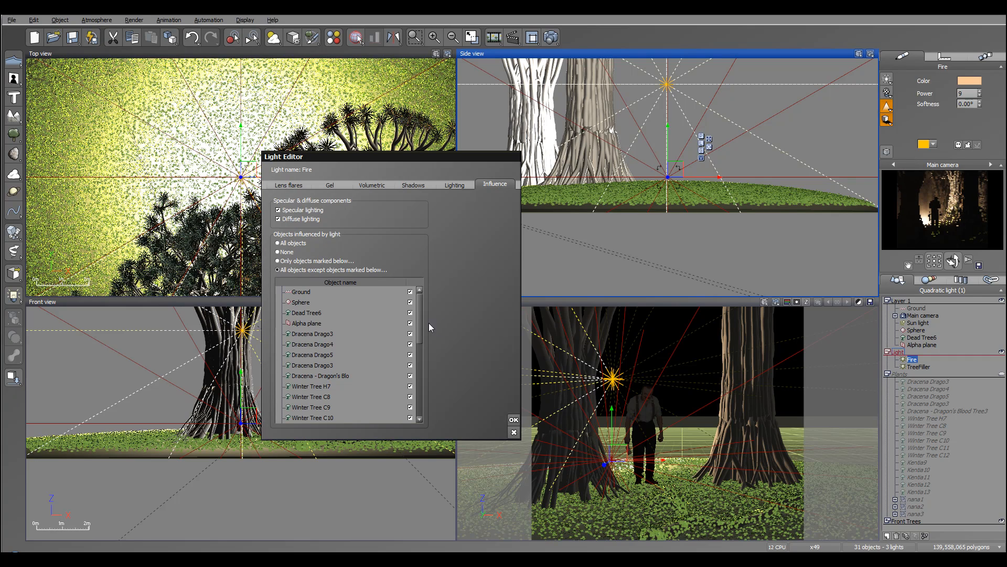
{"action": "left_click_drag", "start_coordinate": [420, 314], "coordinate": [420, 315]}
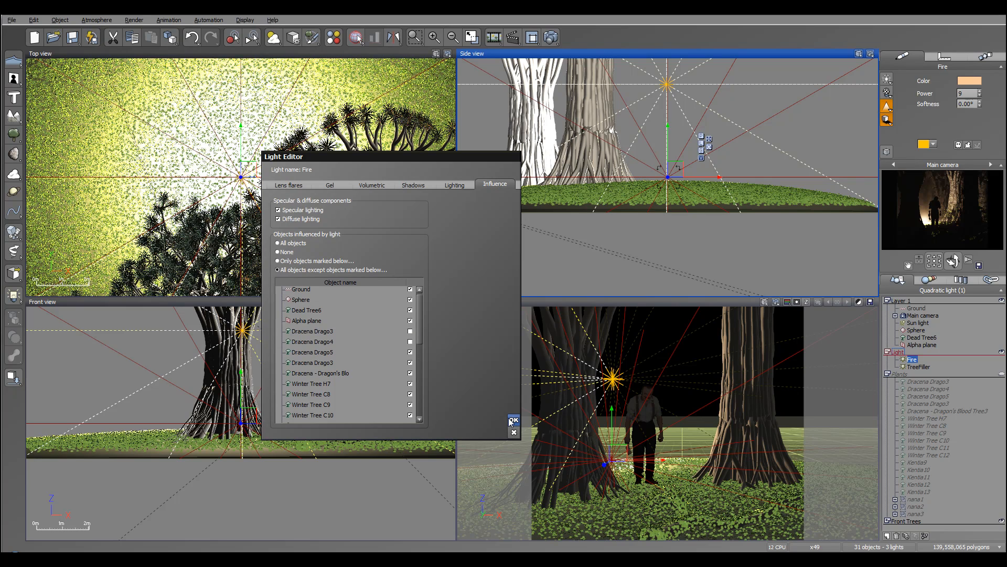
{"action": "mouse_move", "coordinate": [420, 322]}
{"action": "left_mouse_down"}
{"action": "mouse_move", "coordinate": [420, 391]}
{"action": "mouse_move", "coordinate": [425, 316]}
{"action": "left_mouse_up"}
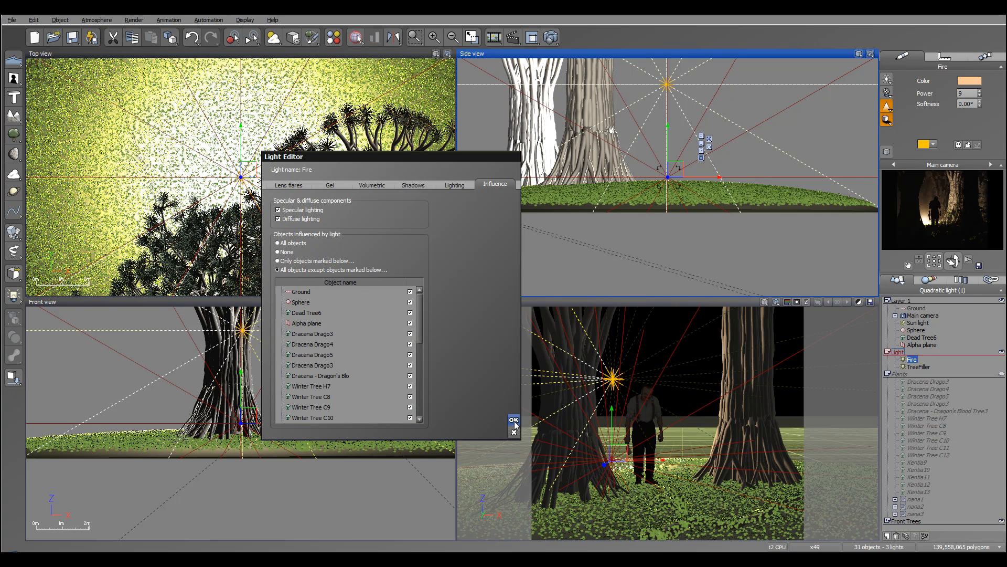
{"action": "left_click", "coordinate": [514, 419]}
Step: In the TreeFiller light's influence list, mark Dracena Drago3 and Dracena Drago4 again and clear the mark on Dracena Drago
{"action": "left_click", "coordinate": [924, 368]}
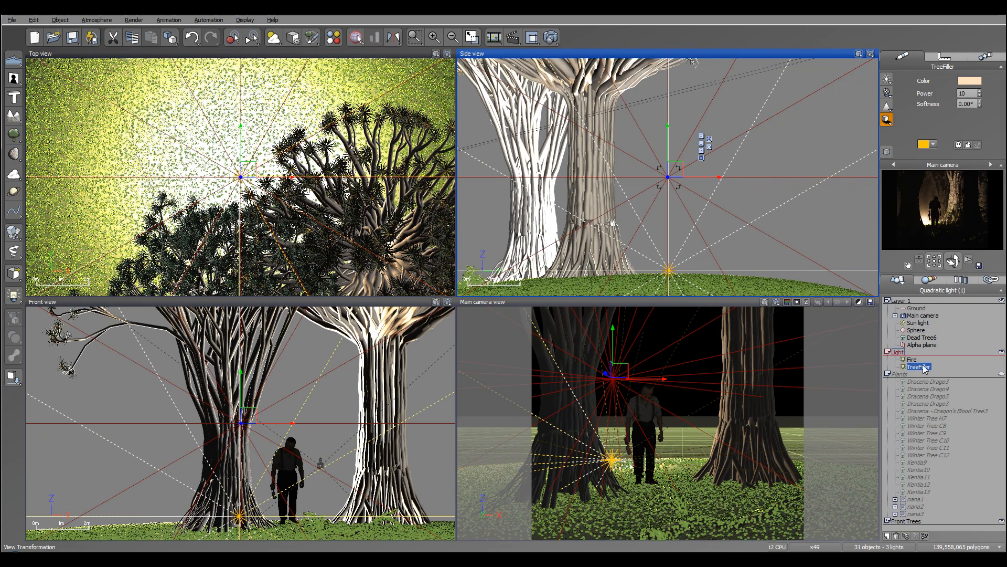
{"action": "right_click", "coordinate": [923, 367]}
{"action": "left_click", "coordinate": [932, 329]}
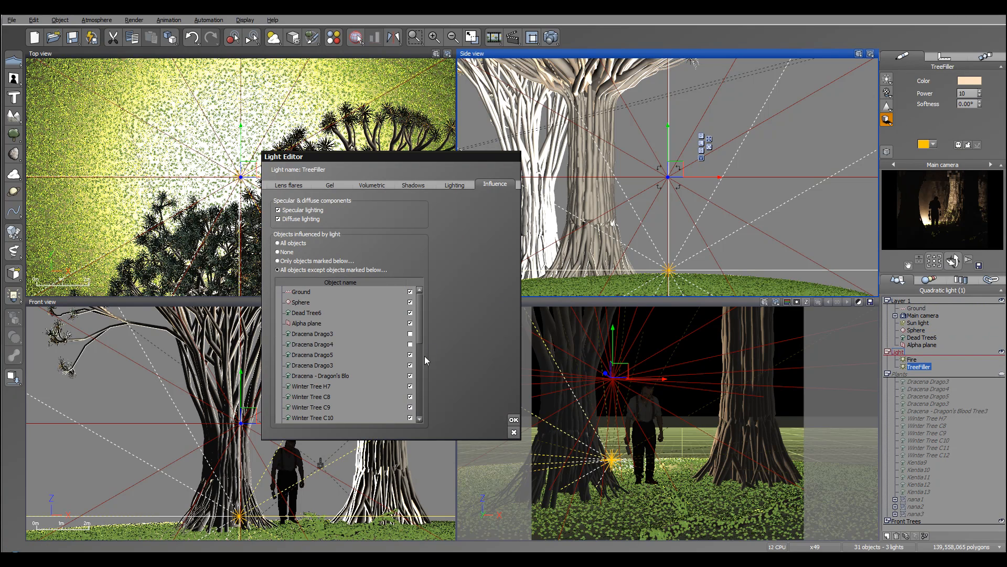
{"action": "left_click", "coordinate": [411, 334]}
{"action": "left_click", "coordinate": [410, 344]}
{"action": "scroll", "coordinate": [419, 326], "scroll_direction": "down", "scroll_amount": 6}
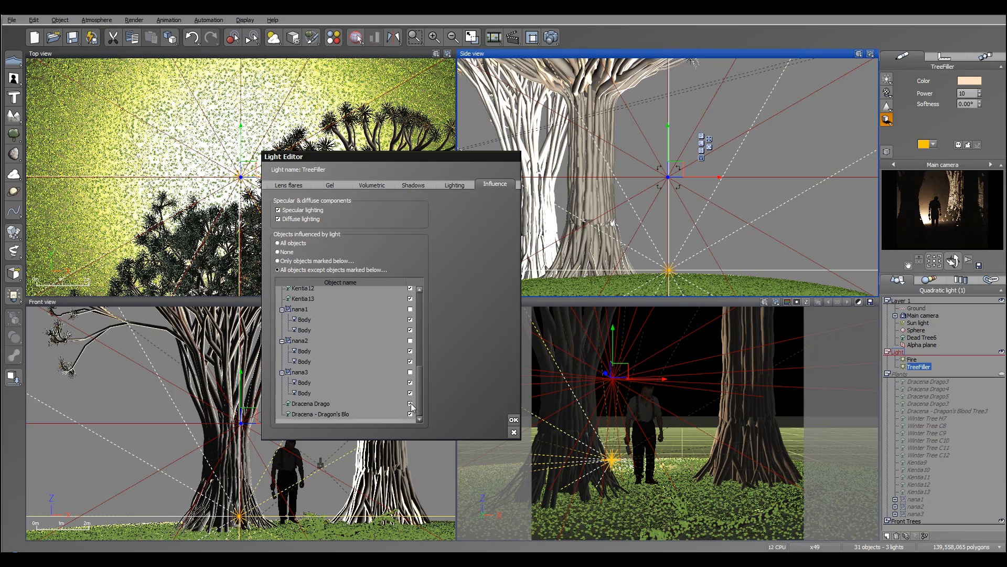
{"action": "left_click", "coordinate": [410, 403]}
{"action": "left_click", "coordinate": [514, 421]}
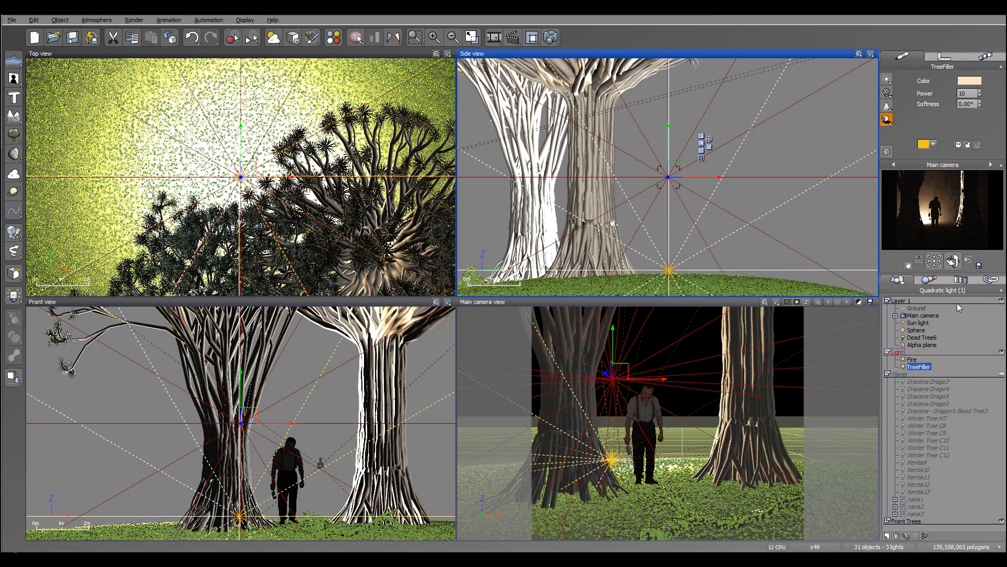
Step: Render the main camera view to check the effect of the changed light influences, and close the result
{"action": "left_click", "coordinate": [551, 37]}
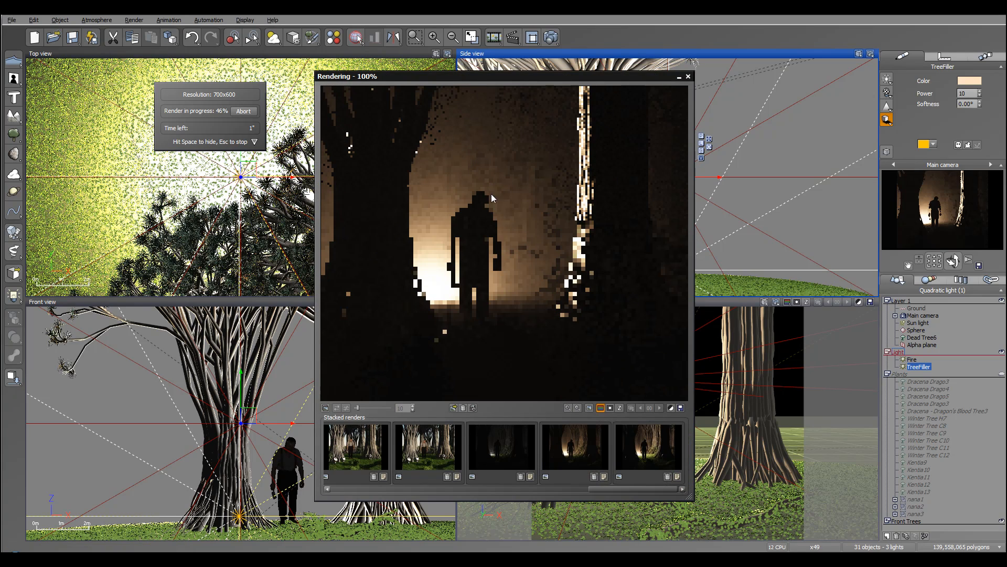
{"action": "left_click", "coordinate": [689, 77]}
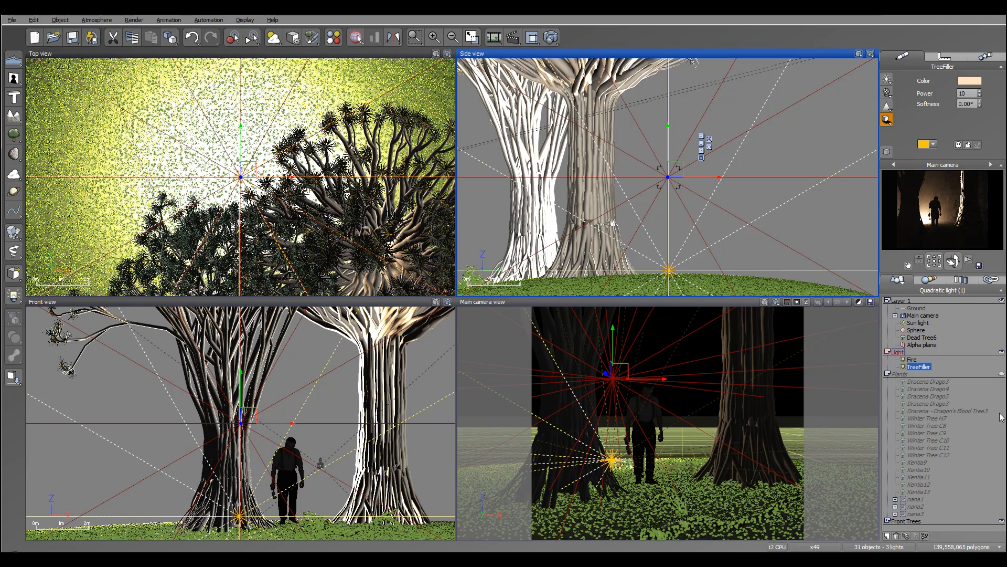
{"action": "scroll", "coordinate": [952, 477], "scroll_direction": "down", "scroll_amount": 1}
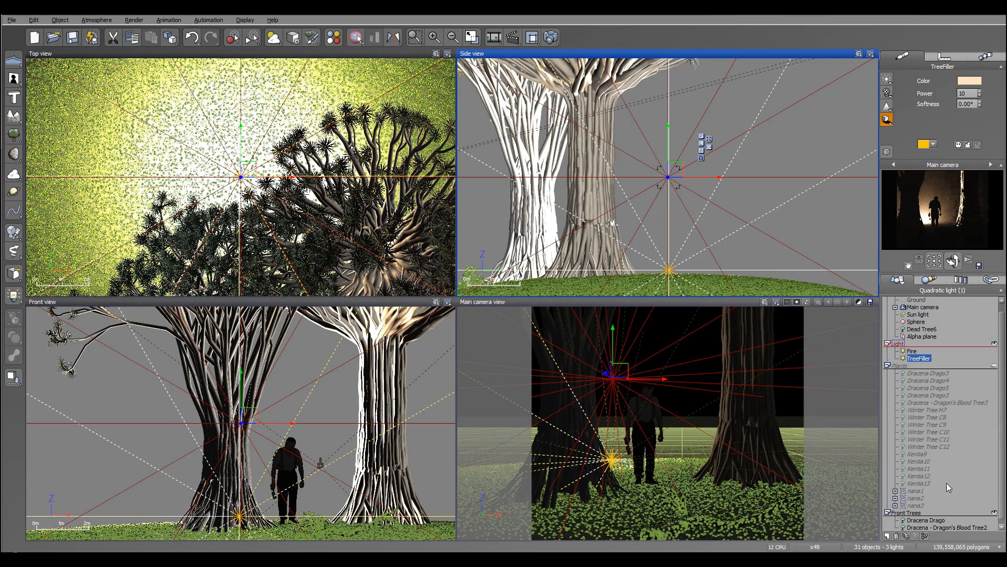
Step: Rename the Dracena Drago plant in the Front Trees layer to LeftTree
{"action": "left_click", "coordinate": [937, 521]}
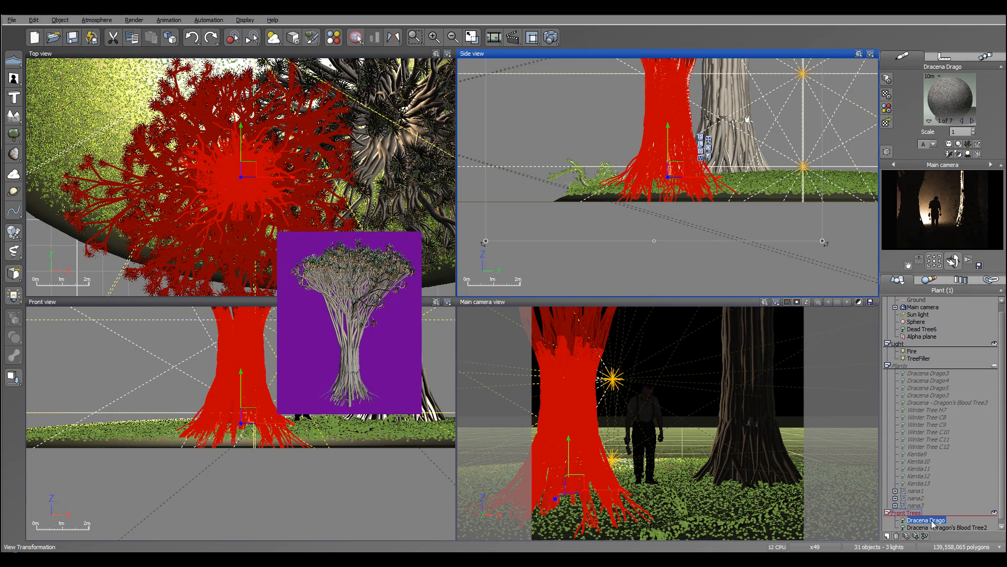
{"action": "double_click", "coordinate": [933, 523]}
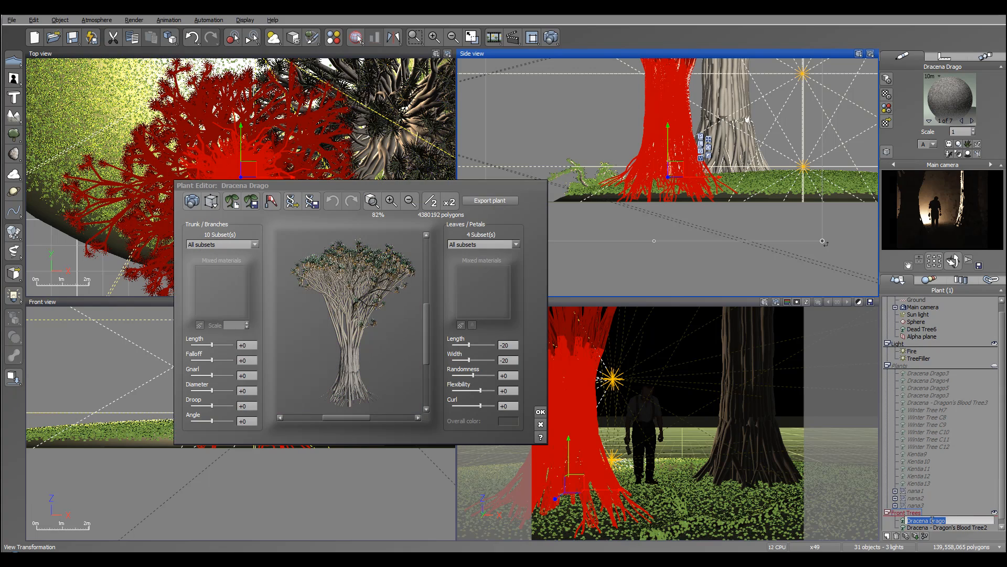
{"action": "left_click", "coordinate": [541, 424]}
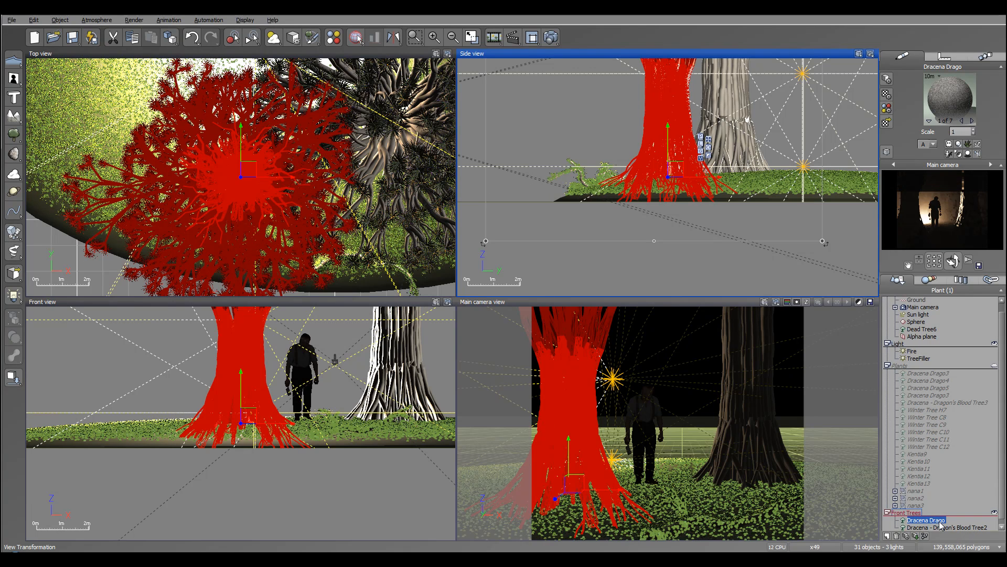
{"action": "left_click", "coordinate": [938, 522]}
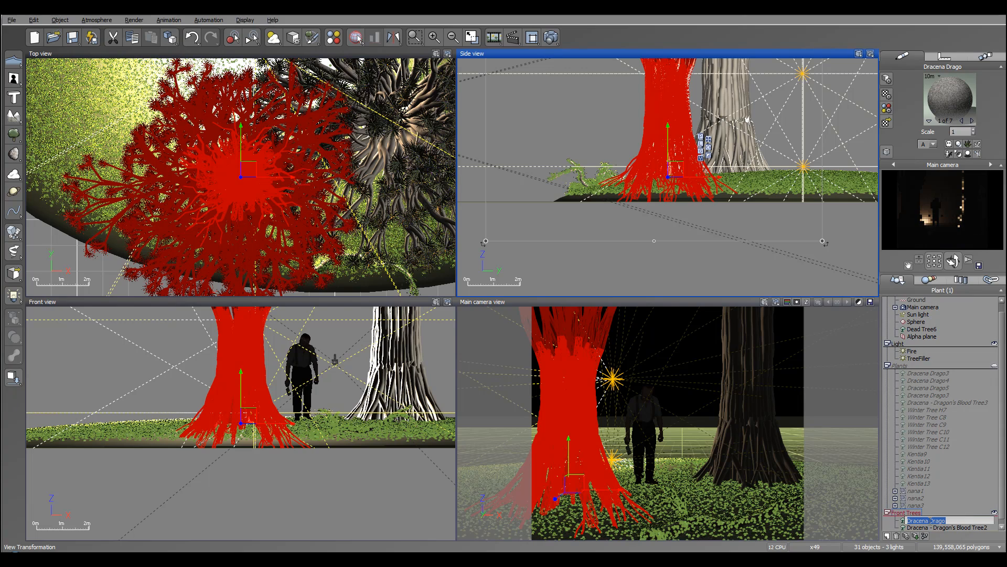
{"action": "type", "text": "LeftTree"}
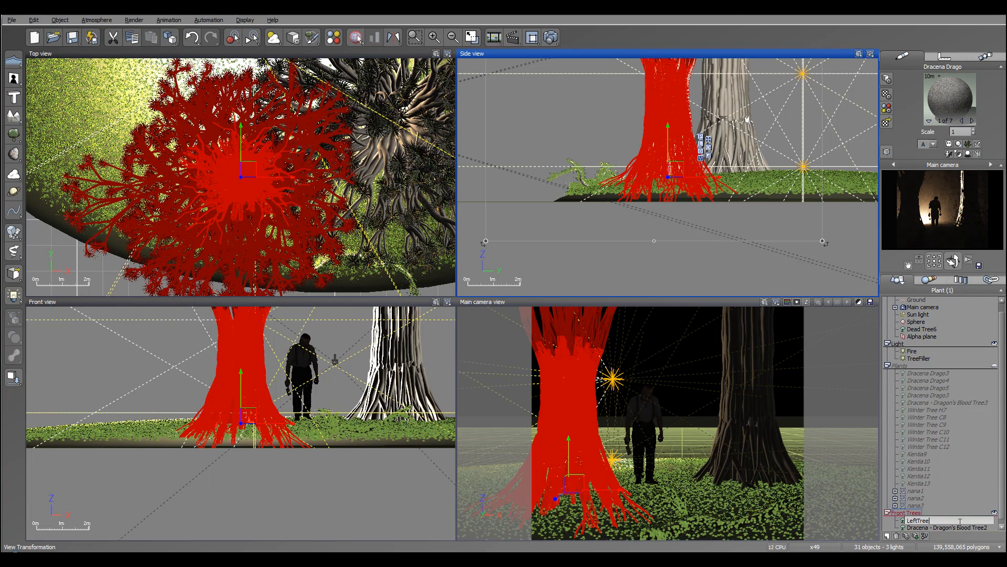
Step: Rename the Dracena - Dragon's Blood Tree2 plant in the Front Trees layer to RightTree
{"action": "left_click", "coordinate": [945, 528]}
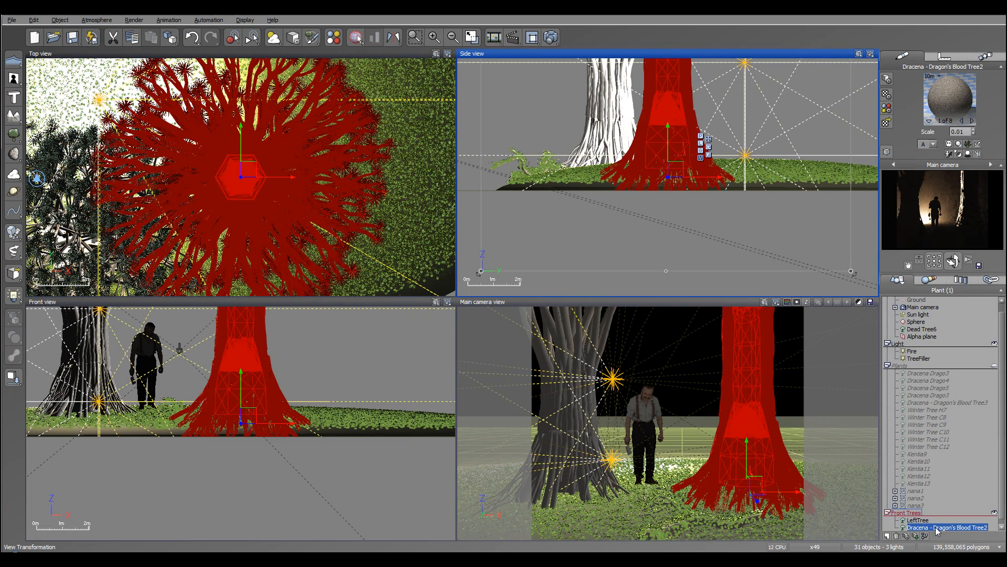
{"action": "left_click", "coordinate": [937, 528]}
{"action": "type", "text": "RightTree"}
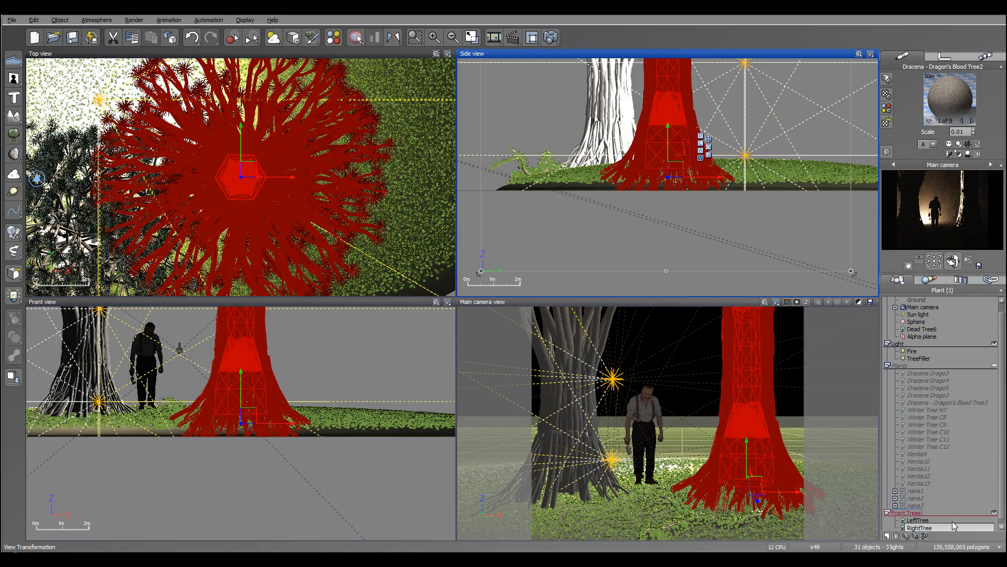
{"action": "left_click", "coordinate": [956, 520]}
Step: Review which objects the Fire light excludes, checking the LeftTree and RightTree entries at the end of its influence list
{"action": "left_click", "coordinate": [912, 352]}
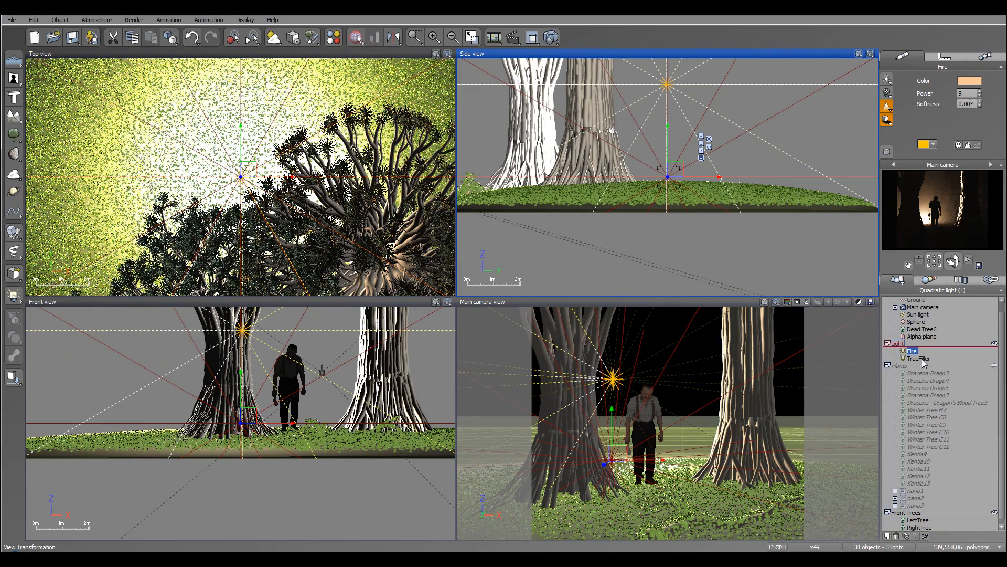
{"action": "right_click", "coordinate": [912, 351]}
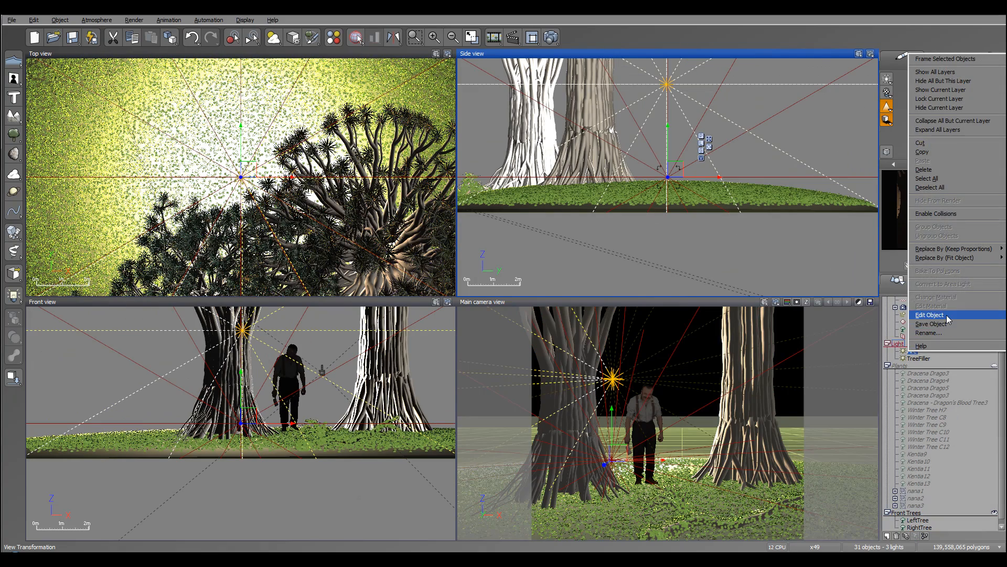
{"action": "left_click", "coordinate": [926, 319]}
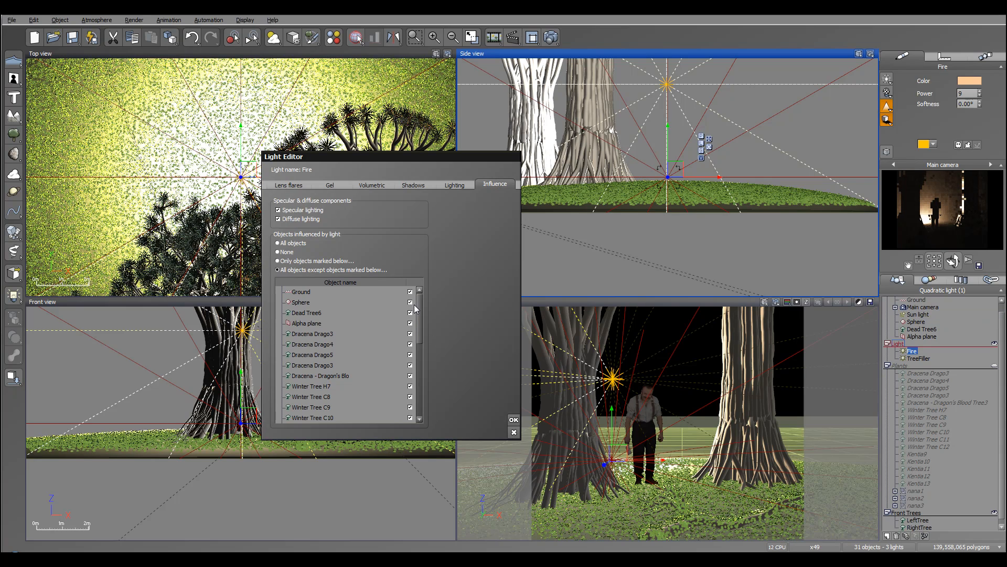
{"action": "left_click_drag", "start_coordinate": [420, 302], "coordinate": [418, 385]}
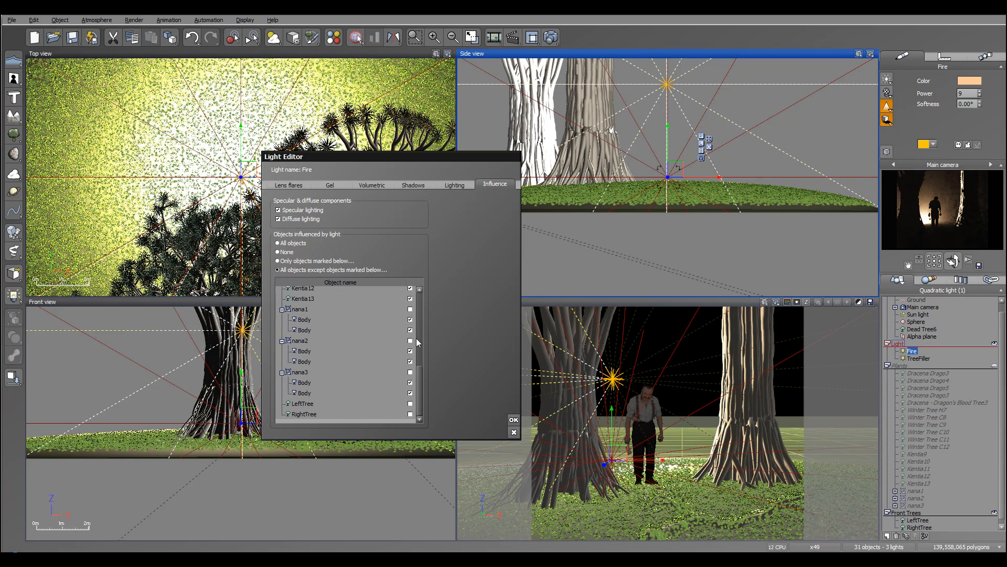
{"action": "left_click", "coordinate": [514, 419]}
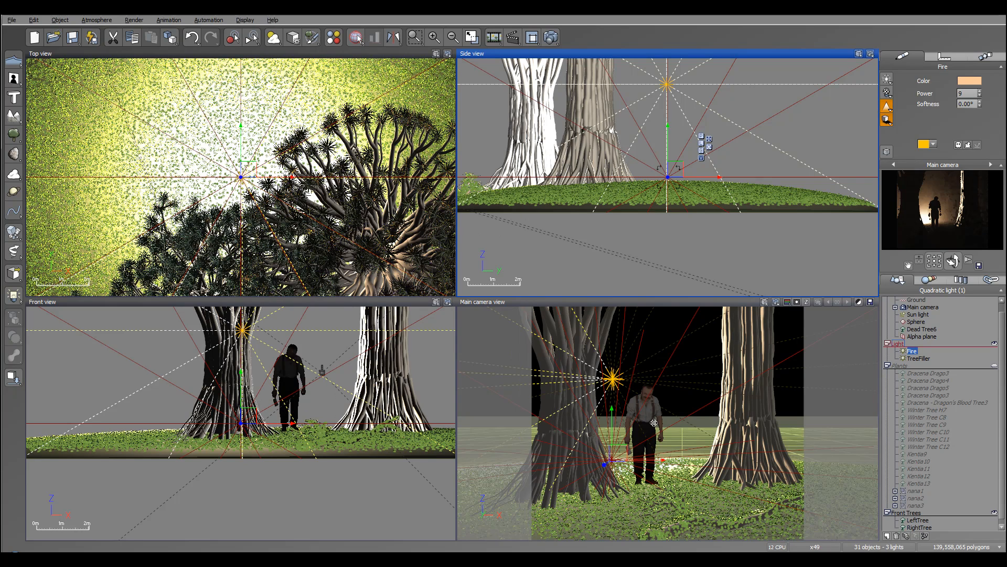
Step: Review the TreeFiller light's influence list, checking whether LeftTree and RightTree are marked
{"action": "left_click", "coordinate": [919, 359]}
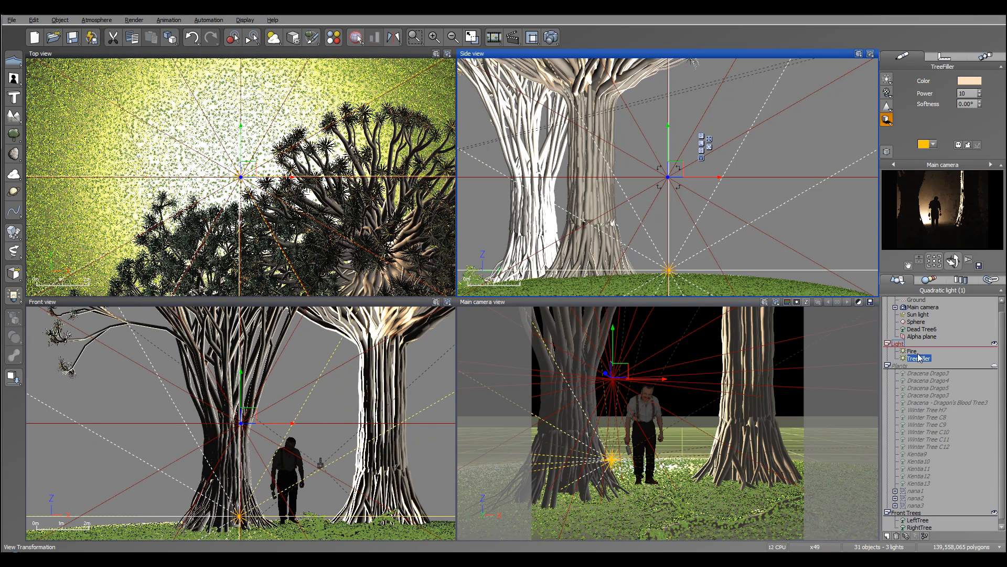
{"action": "right_click", "coordinate": [919, 359]}
{"action": "left_click", "coordinate": [923, 320]}
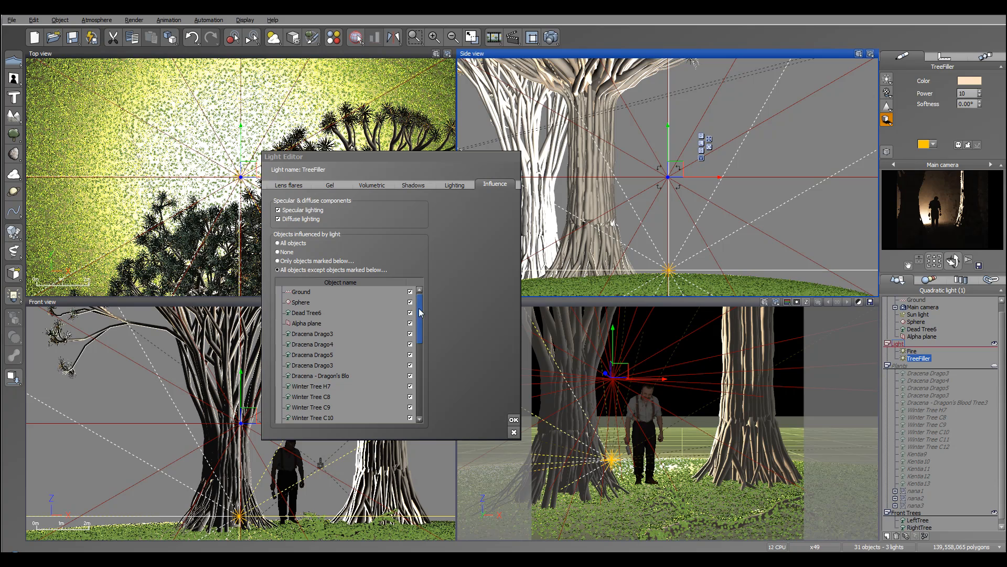
{"action": "left_click_drag", "start_coordinate": [419, 312], "coordinate": [420, 414]}
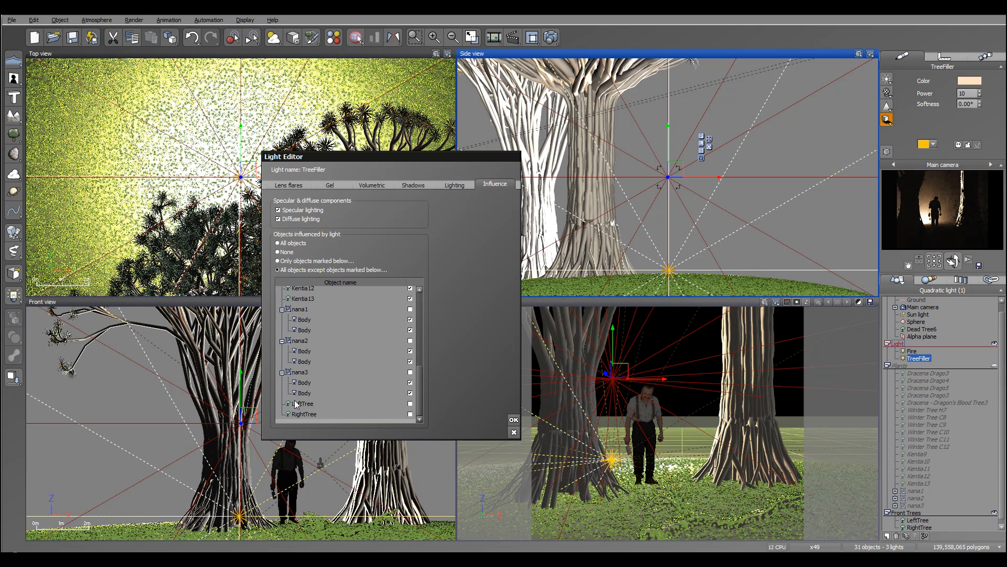
{"action": "left_click", "coordinate": [514, 420]}
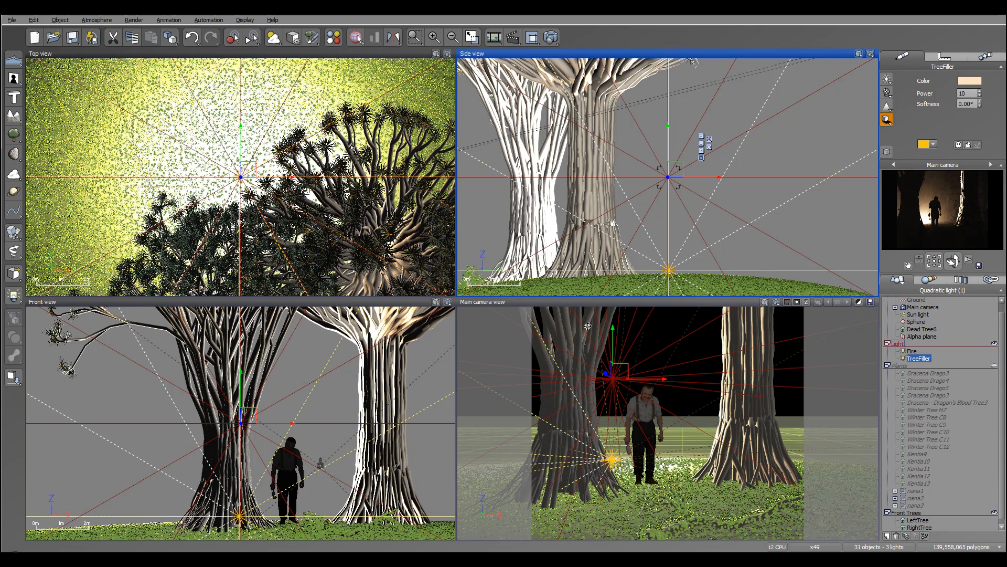
Step: Set the atmosphere's lighting model to Global radiosity
{"action": "left_click", "coordinate": [97, 21]}
{"action": "left_click", "coordinate": [119, 88]}
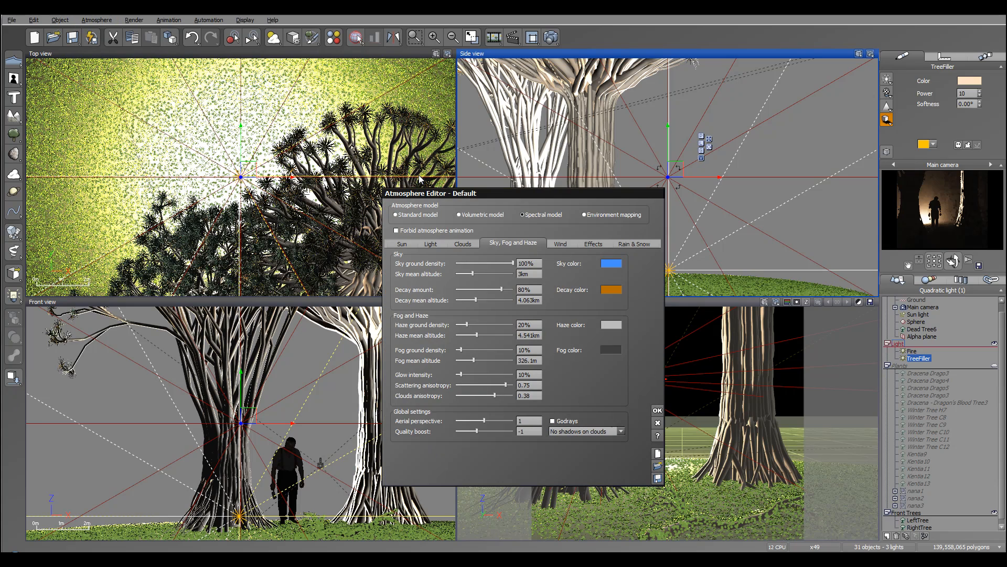
{"action": "left_click", "coordinate": [431, 243]}
{"action": "left_click", "coordinate": [416, 302]}
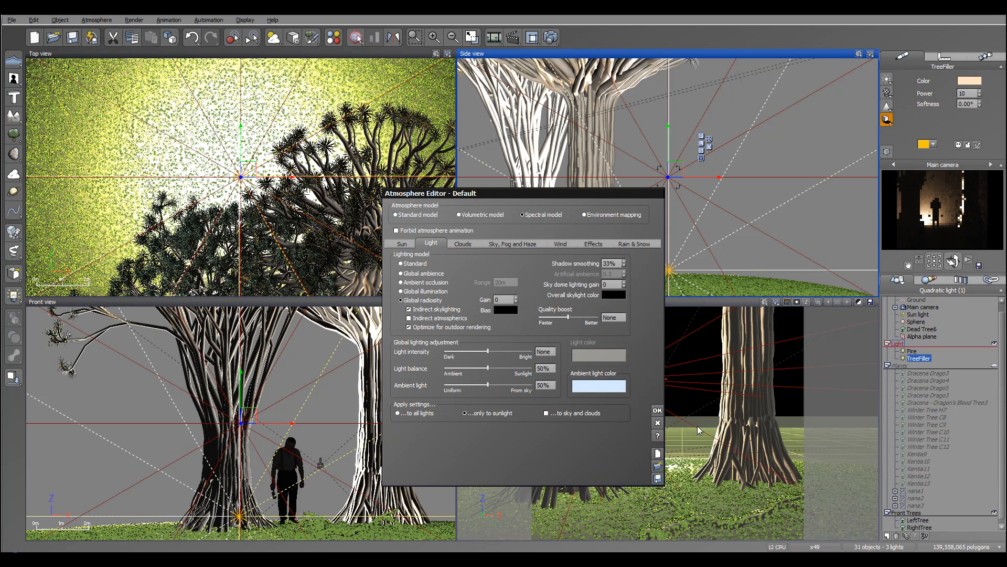
{"action": "left_click", "coordinate": [658, 410]}
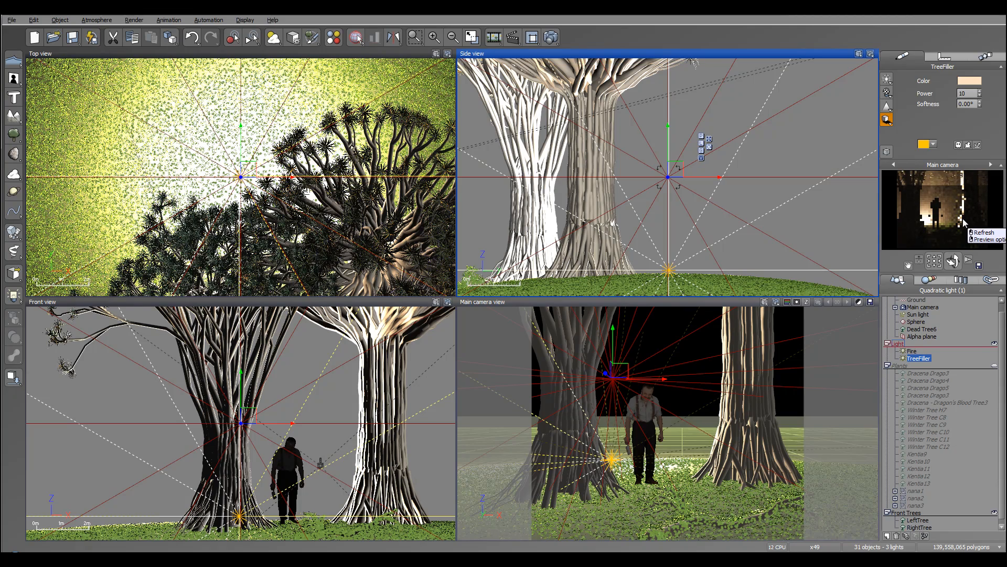
Step: Select LeftTree, Winter Tree C9 and the Dracena Drago3 plants in turn to identify where each stands in the scene
{"action": "left_click", "coordinate": [919, 528]}
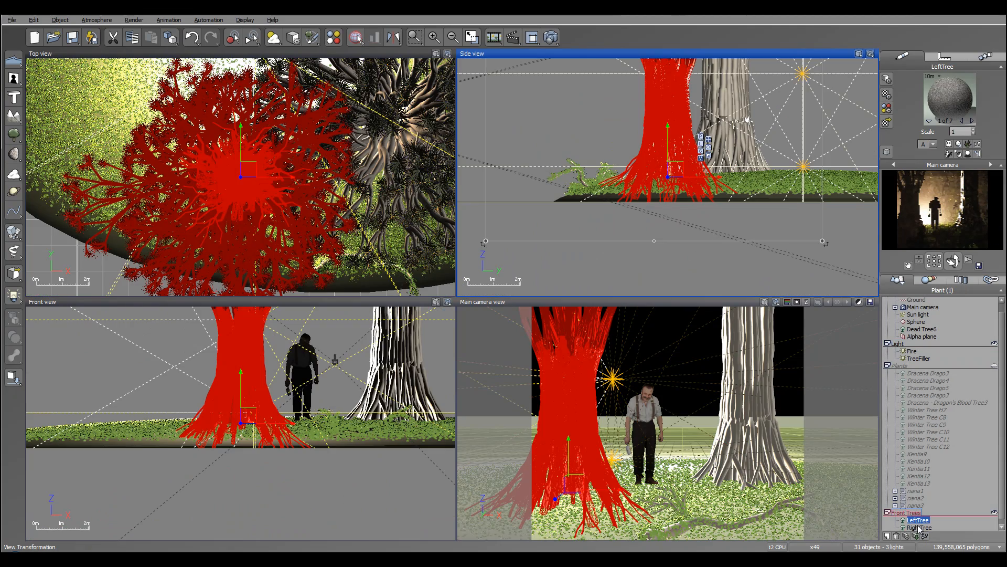
{"action": "left_click", "coordinate": [929, 438]}
{"action": "left_click", "coordinate": [927, 425]}
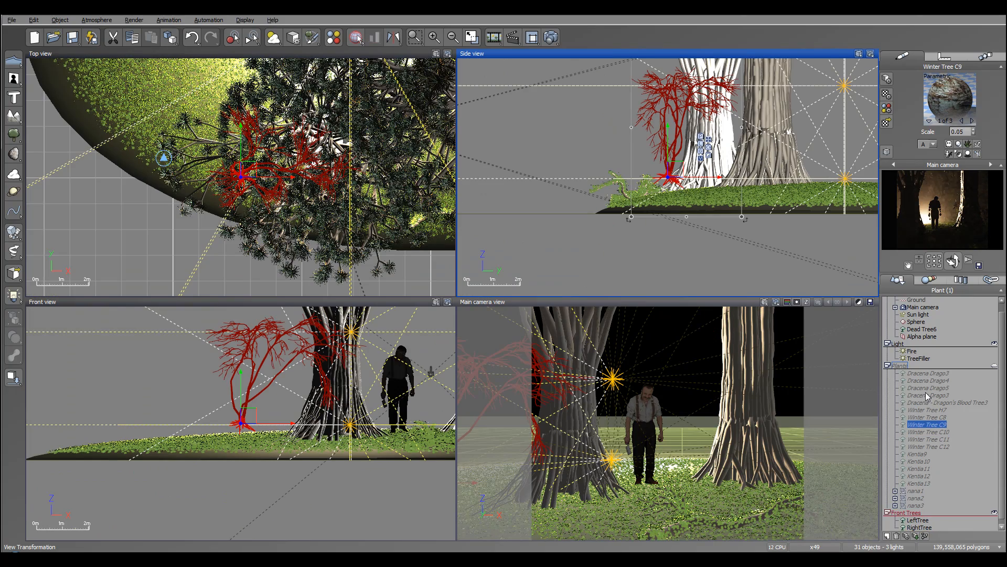
{"action": "left_click", "coordinate": [925, 381]}
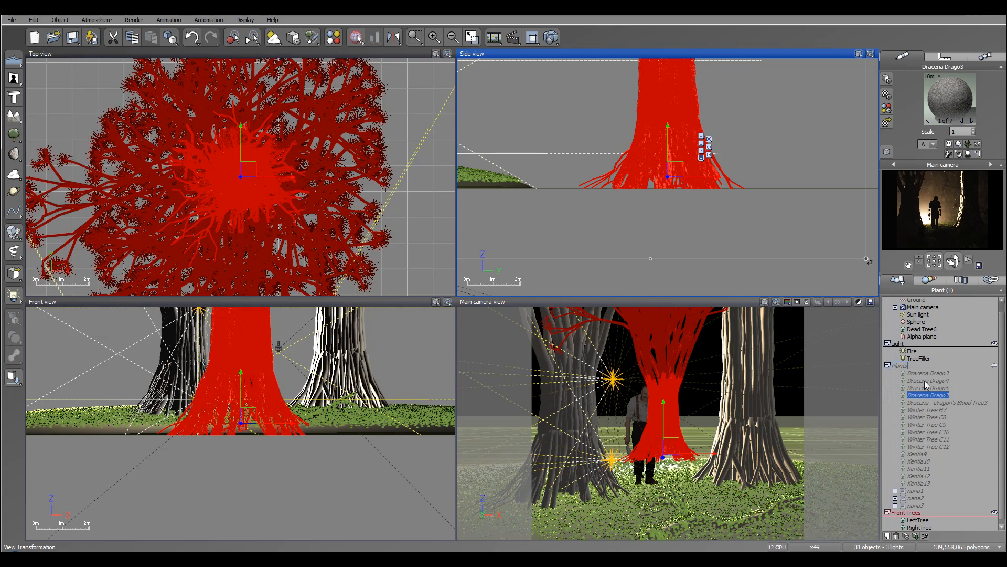
{"action": "left_click", "coordinate": [927, 373]}
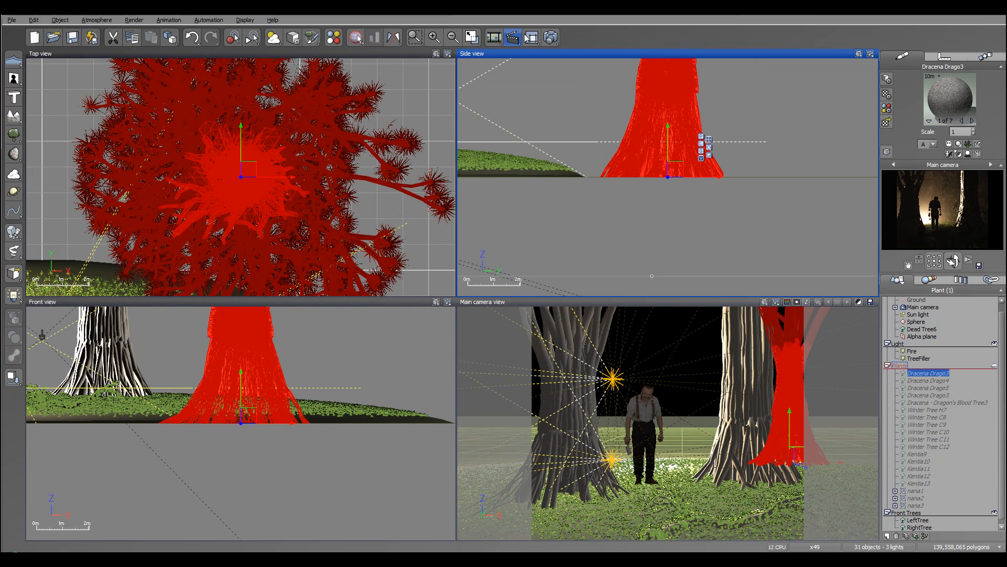
Step: Check the render options, render the main camera view at 700x600 in Preview quality, and close the result
{"action": "left_click", "coordinate": [552, 38]}
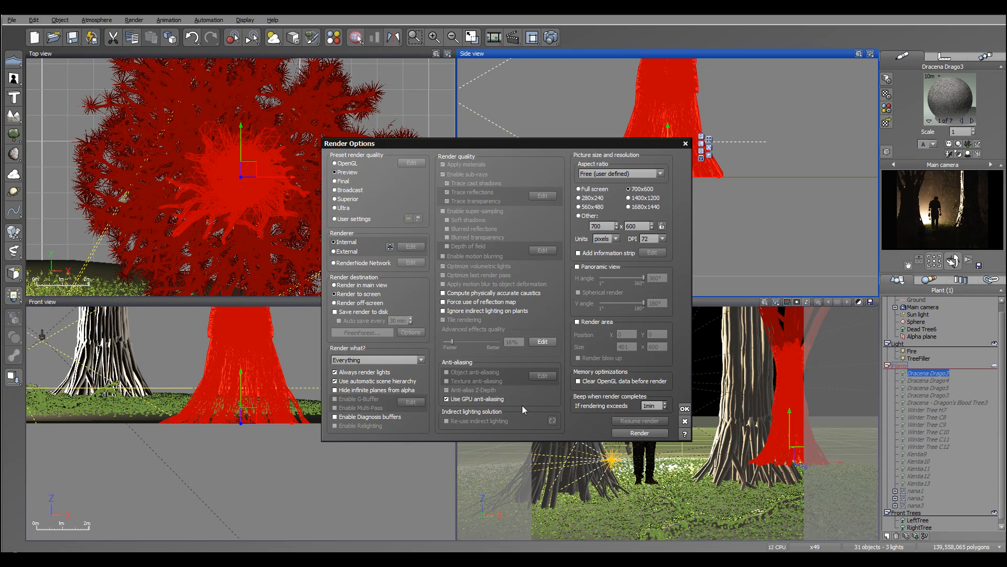
{"action": "left_click", "coordinate": [685, 409]}
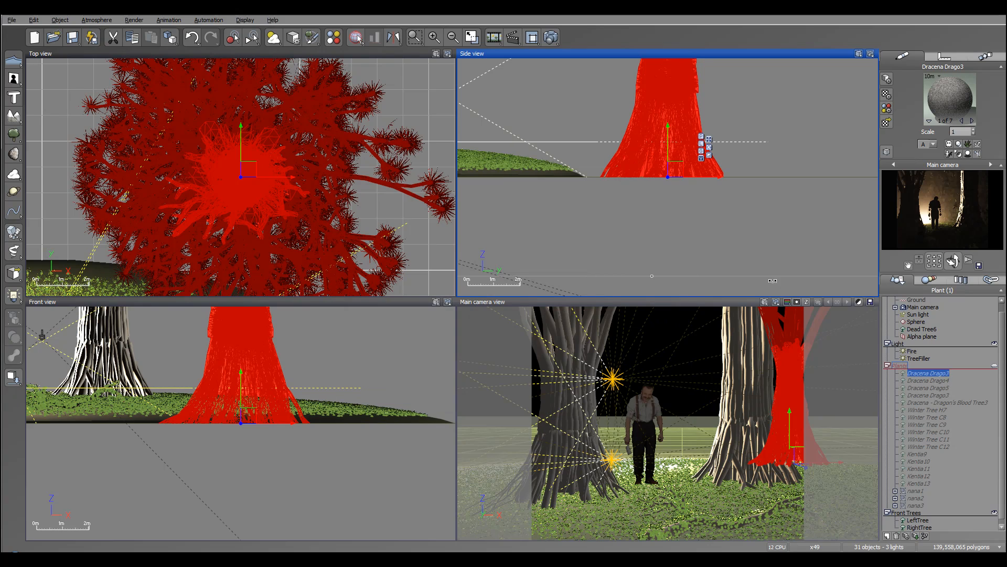
{"action": "left_click", "coordinate": [551, 38]}
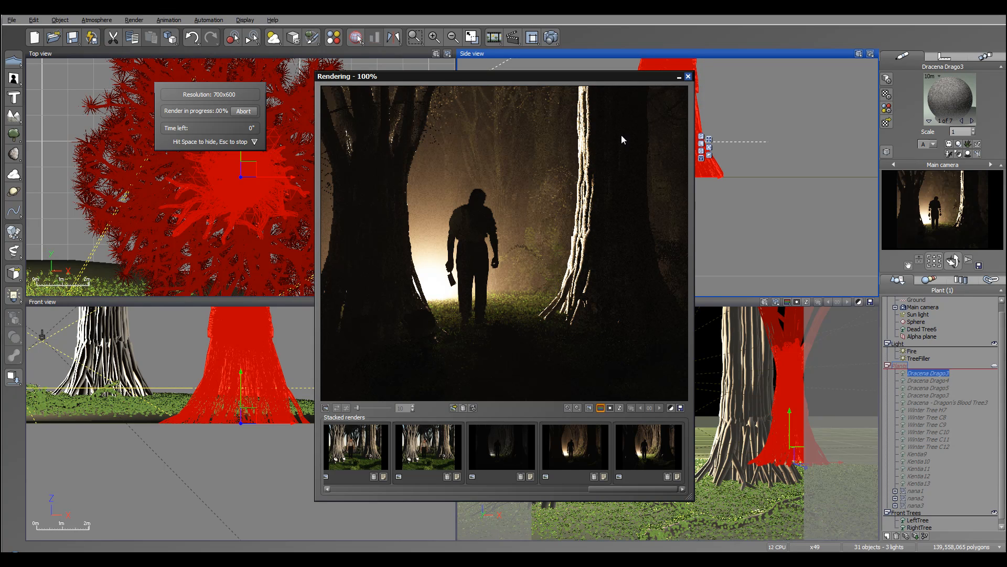
{"action": "left_click", "coordinate": [359, 364]}
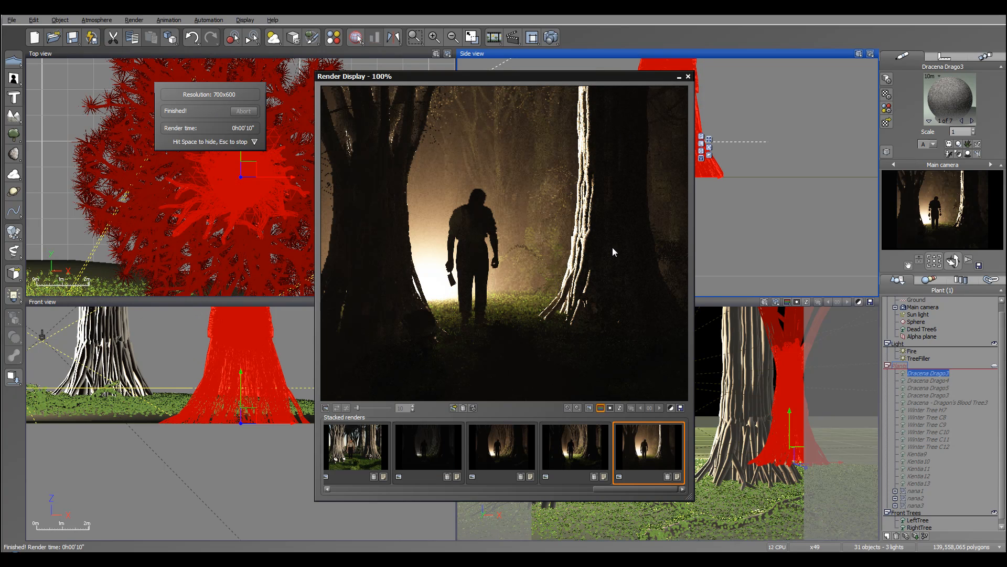
{"action": "left_click", "coordinate": [688, 77]}
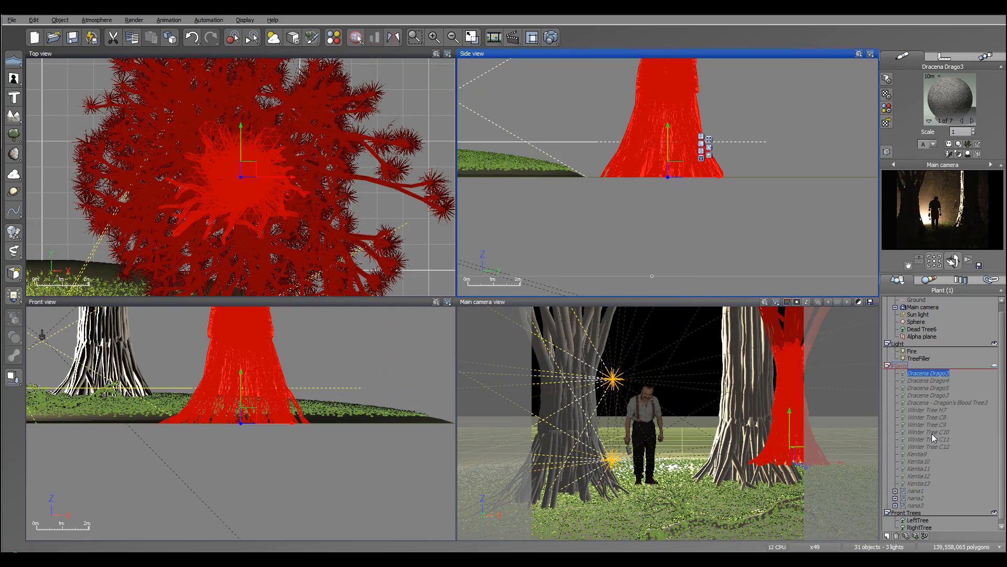
Step: Duplicate the TreeFiller light in place and rename the copy RightTree
{"action": "left_click", "coordinate": [918, 358]}
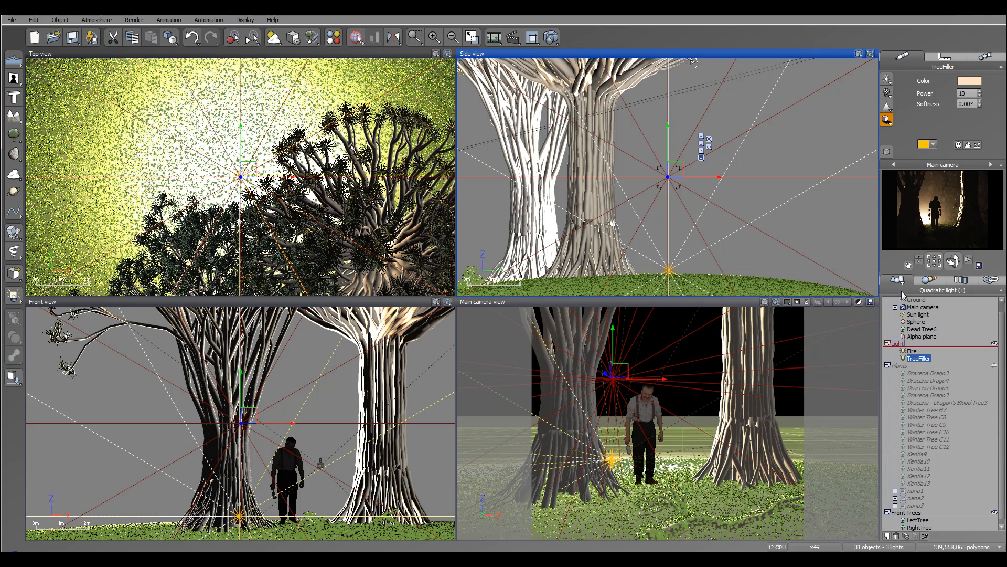
{"action": "key", "text": "ctrl+c"}
{"action": "key", "text": "ctrl+v"}
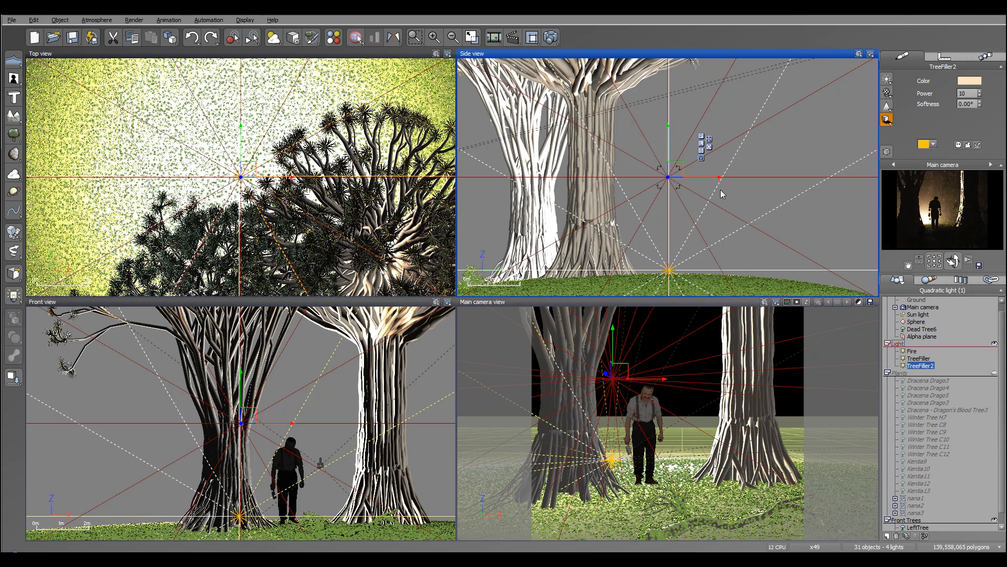
{"action": "double_click", "coordinate": [927, 367]}
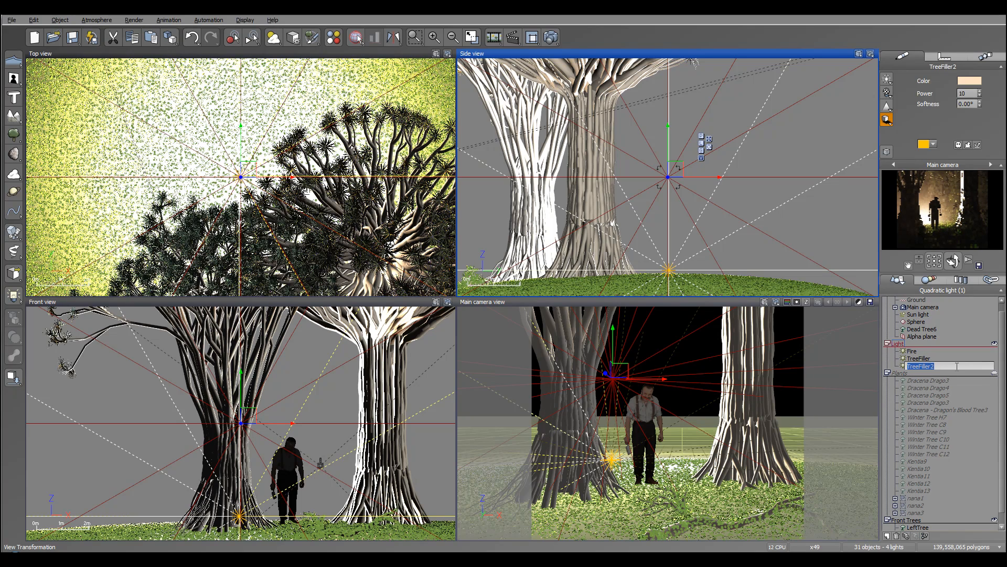
{"action": "type", "text": "RightTree"}
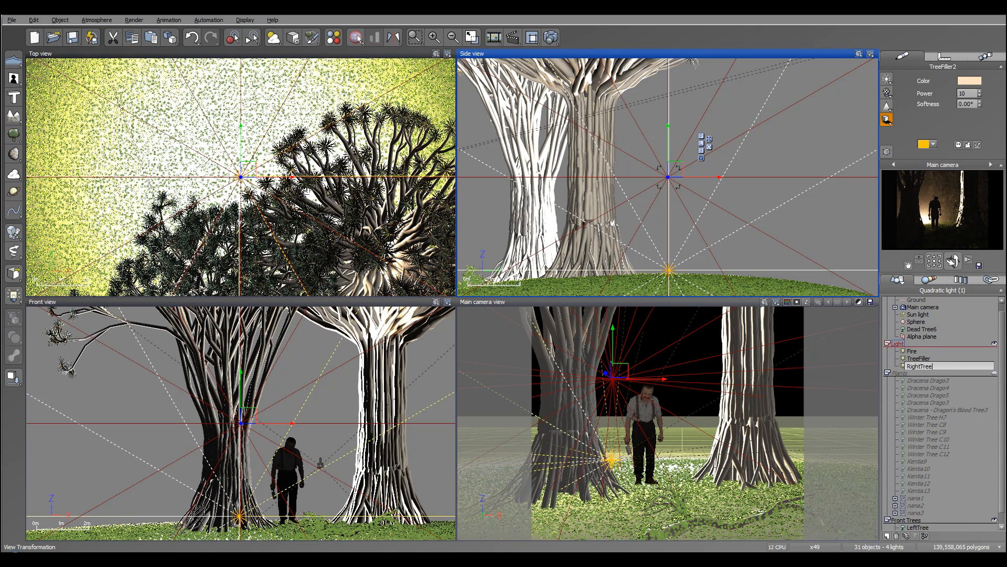
{"action": "left_click", "coordinate": [946, 360]}
Step: Restrict the RightTree light's influence to only the marked RightTree plant
{"action": "left_click", "coordinate": [920, 366]}
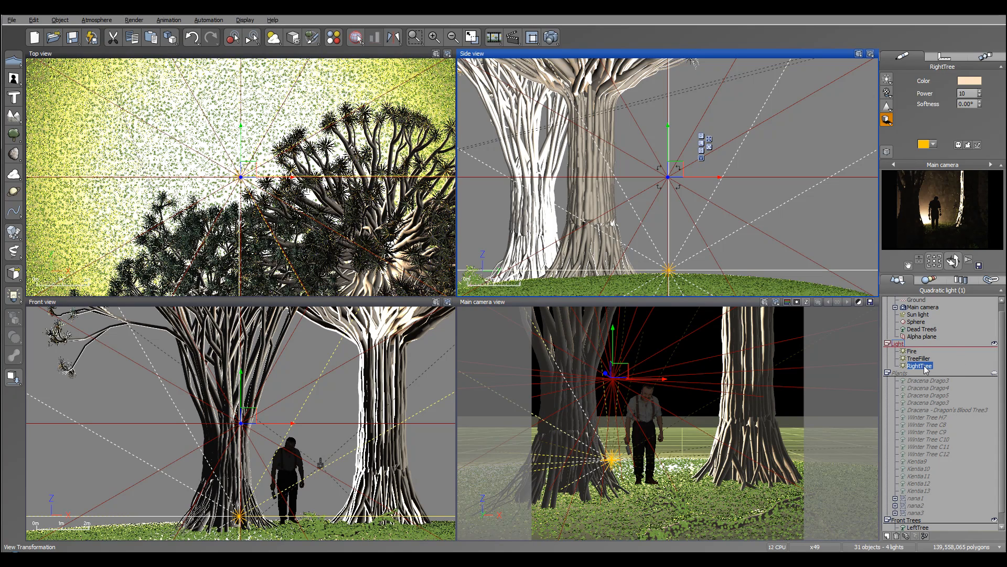
{"action": "right_click", "coordinate": [924, 365]}
{"action": "left_click", "coordinate": [926, 333]}
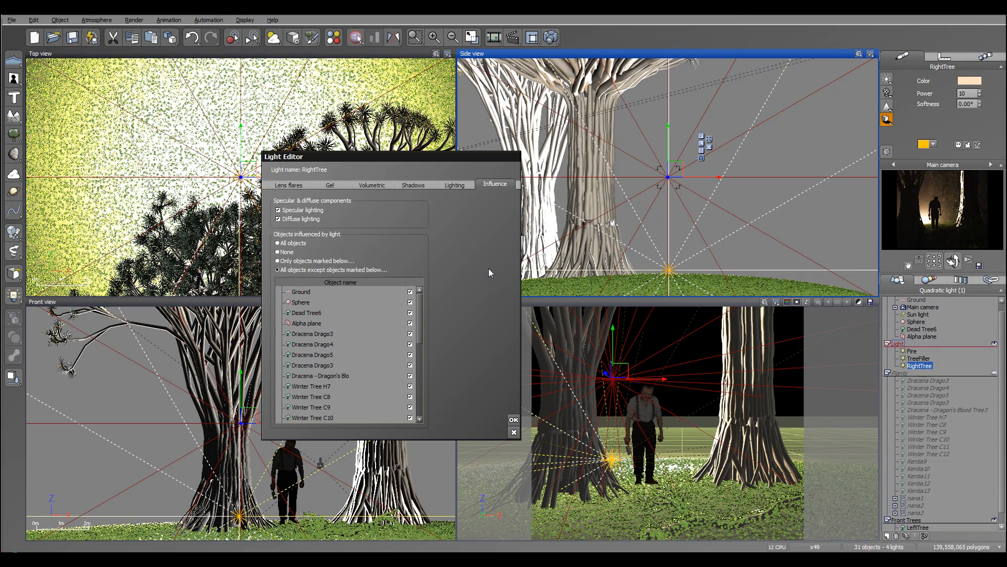
{"action": "left_click_drag", "start_coordinate": [457, 155], "coordinate": [515, 112]}
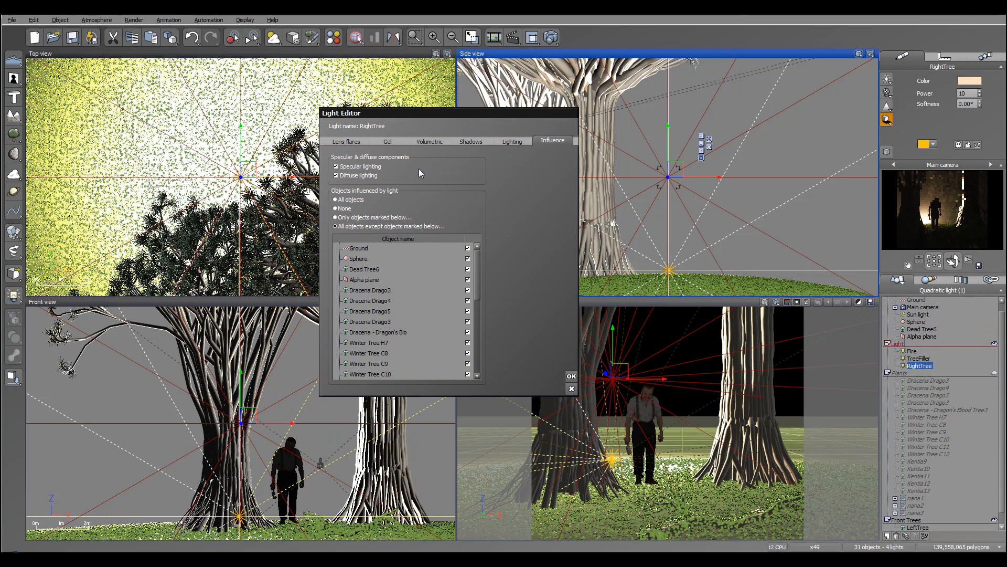
{"action": "left_click", "coordinate": [347, 208]}
{"action": "left_click", "coordinate": [352, 217]}
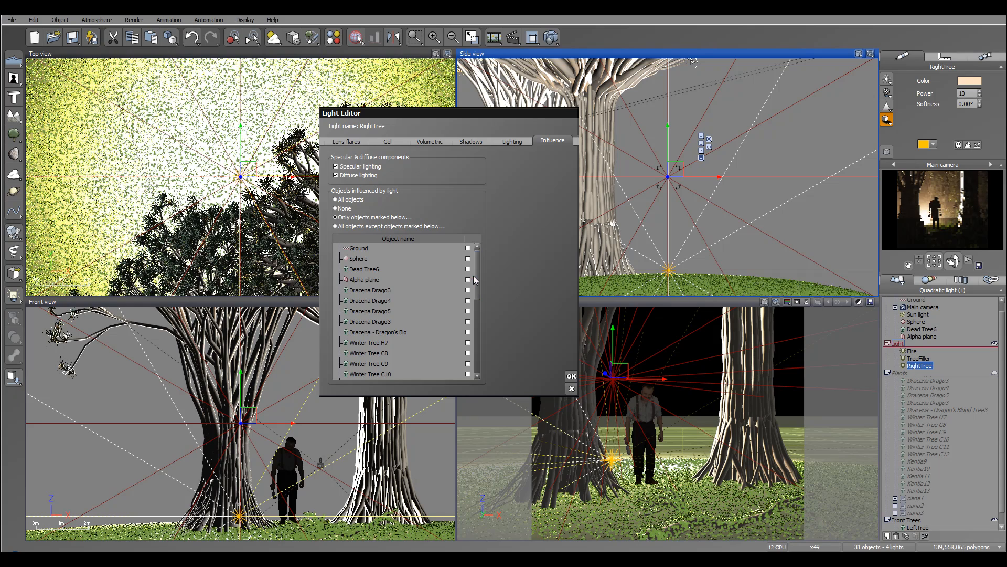
{"action": "left_click_drag", "start_coordinate": [478, 271], "coordinate": [479, 361]}
{"action": "left_click", "coordinate": [468, 371]}
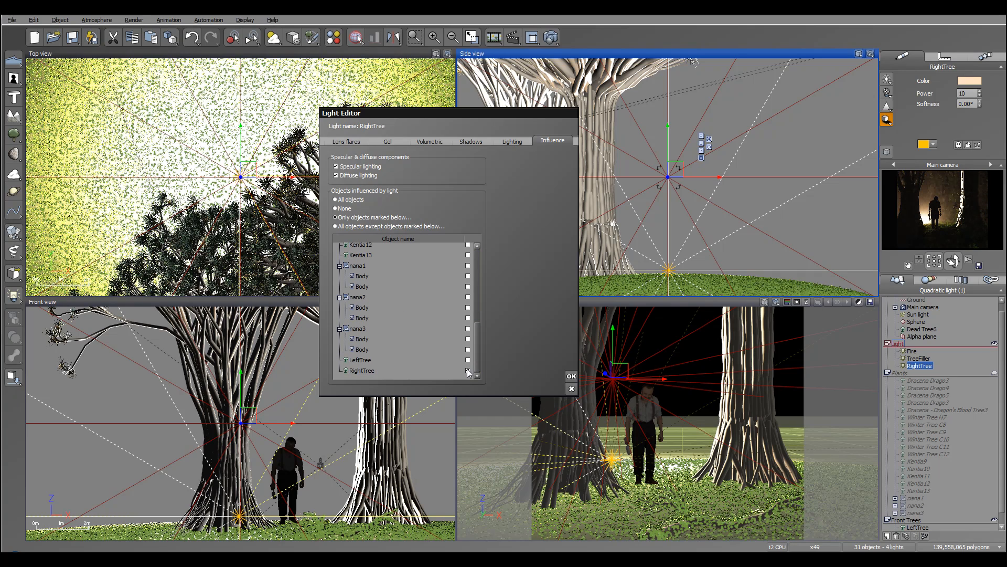
{"action": "left_click", "coordinate": [571, 375]}
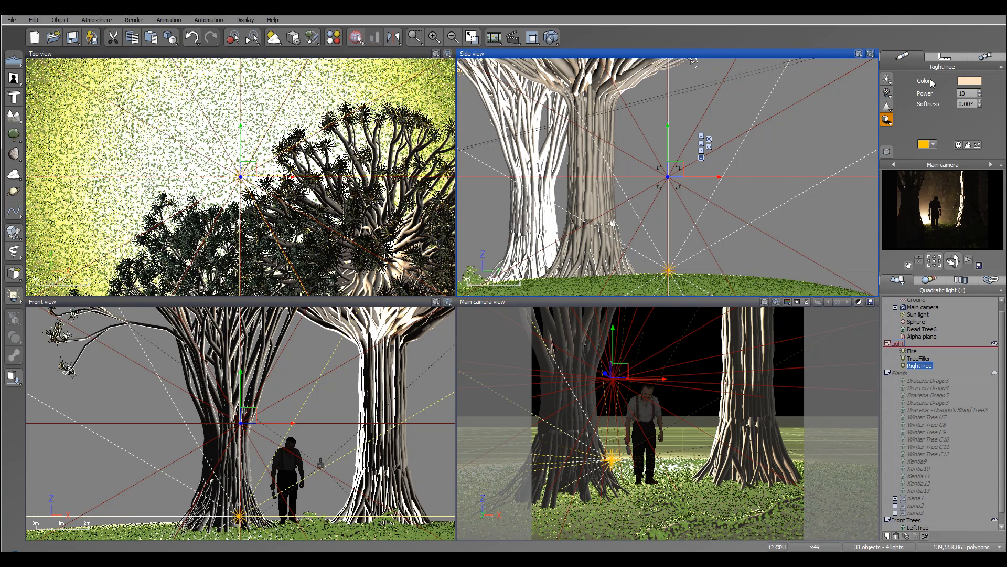
Step: Darken the RightTree light's colour slightly to a warmer tone with RGB 253, 216, 175
{"action": "left_click", "coordinate": [970, 81]}
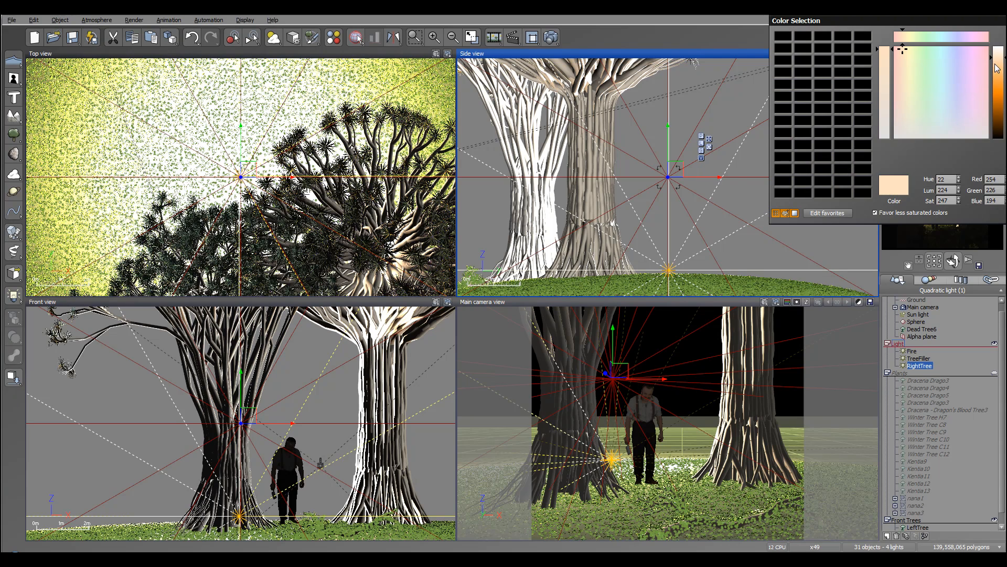
{"action": "left_click_drag", "start_coordinate": [995, 63], "coordinate": [1000, 61]}
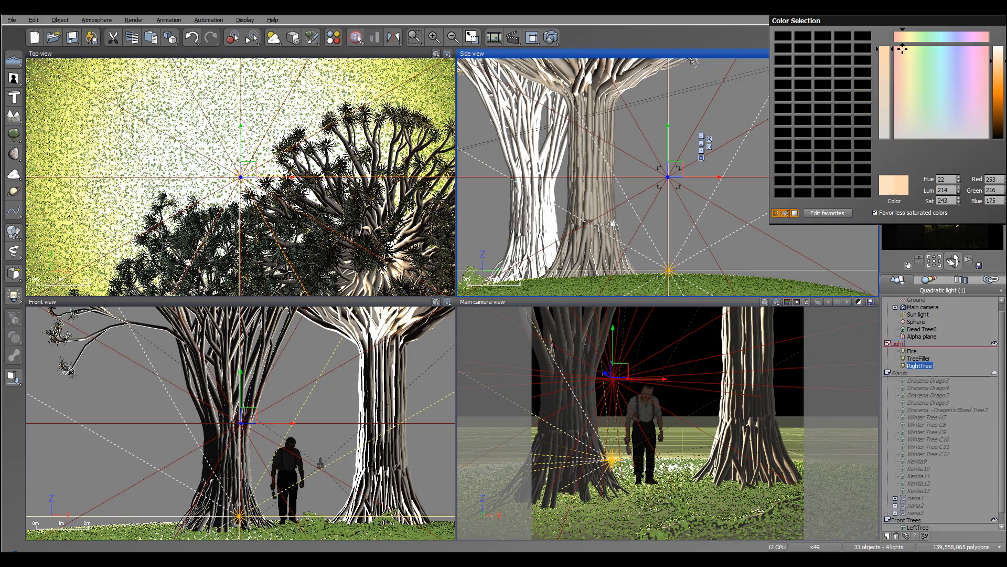
{"action": "key", "text": "Escape"}
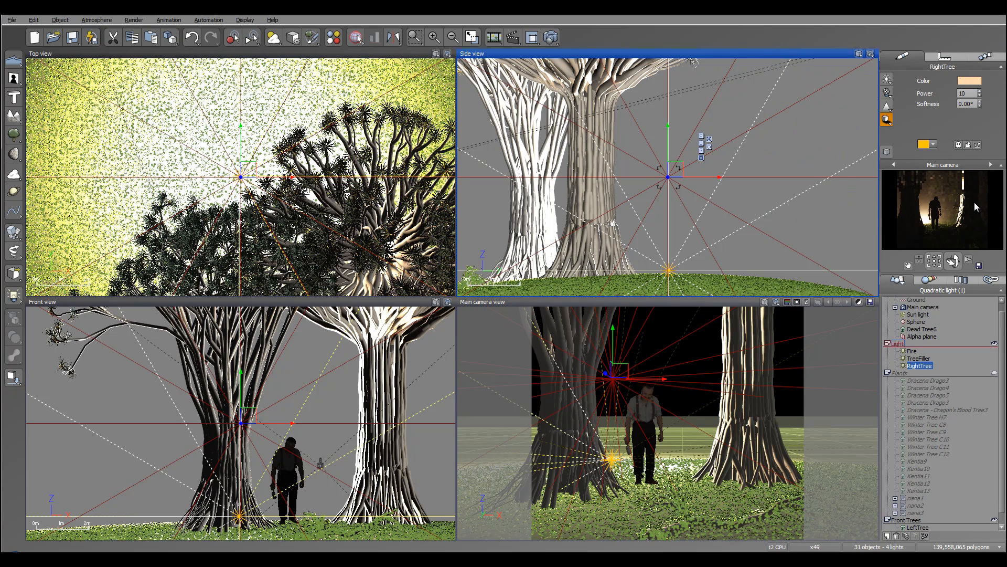
Step: Try the RightTree light at a power of 95 and return it to 10
{"action": "left_click_drag", "start_coordinate": [980, 93], "coordinate": [979, 78]}
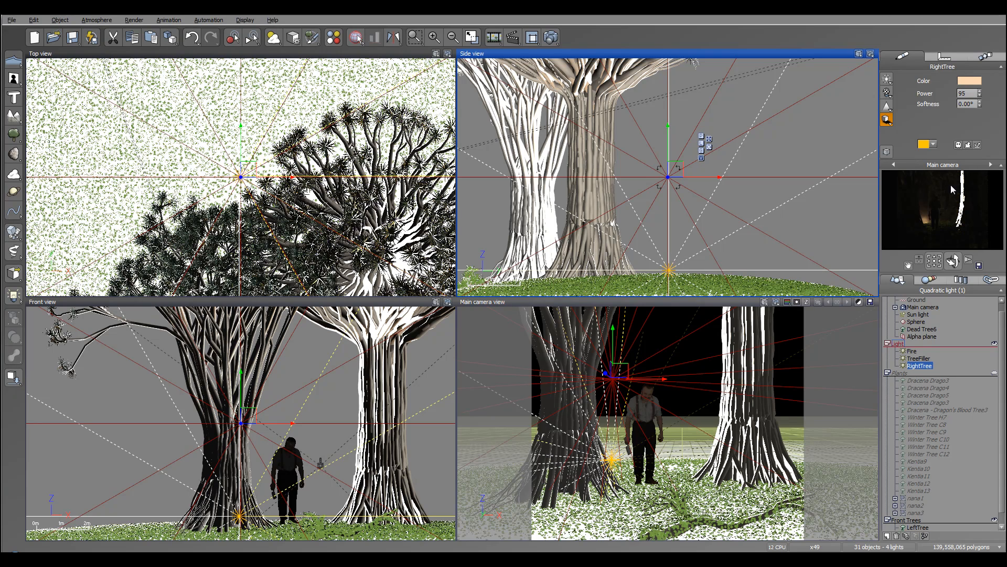
{"action": "left_click", "coordinate": [980, 96]}
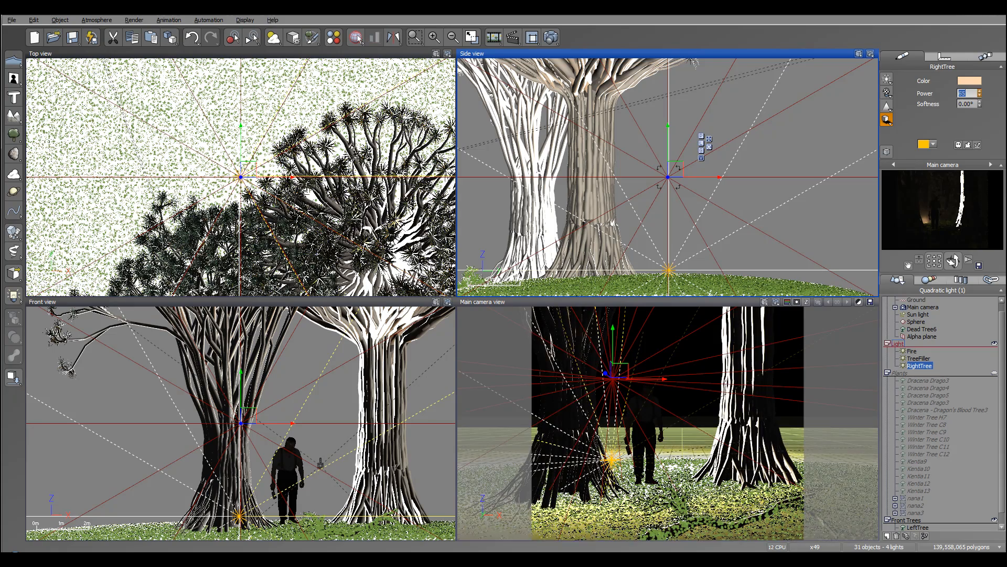
{"action": "left_click_drag", "start_coordinate": [979, 95], "coordinate": [979, 104]}
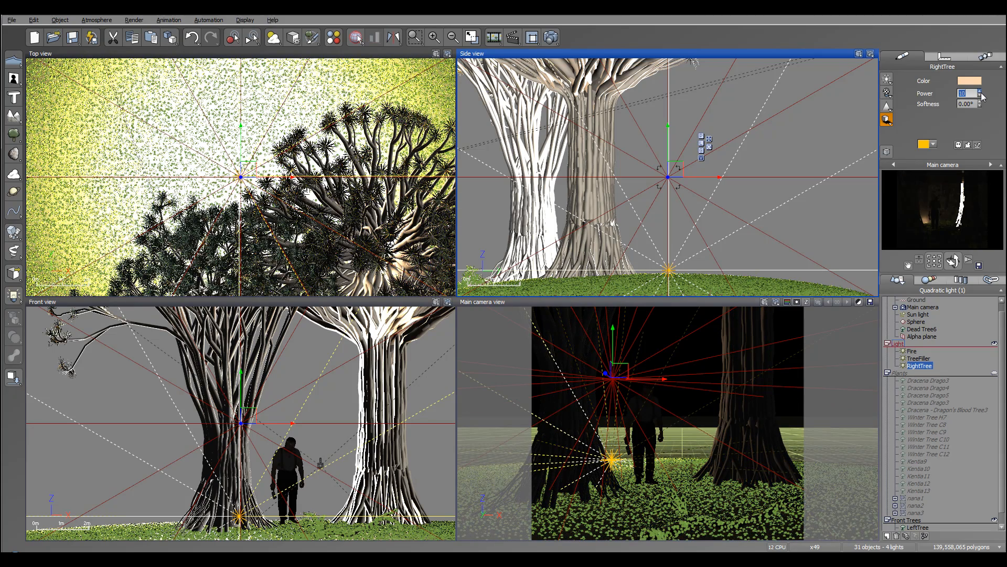
Step: Move the RightTree light in the top view toward the camera, in line with the TreeFiller light
{"action": "right_click_drag", "start_coordinate": [356, 214], "coordinate": [359, 141]}
{"action": "left_click_drag", "start_coordinate": [250, 95], "coordinate": [268, 143]}
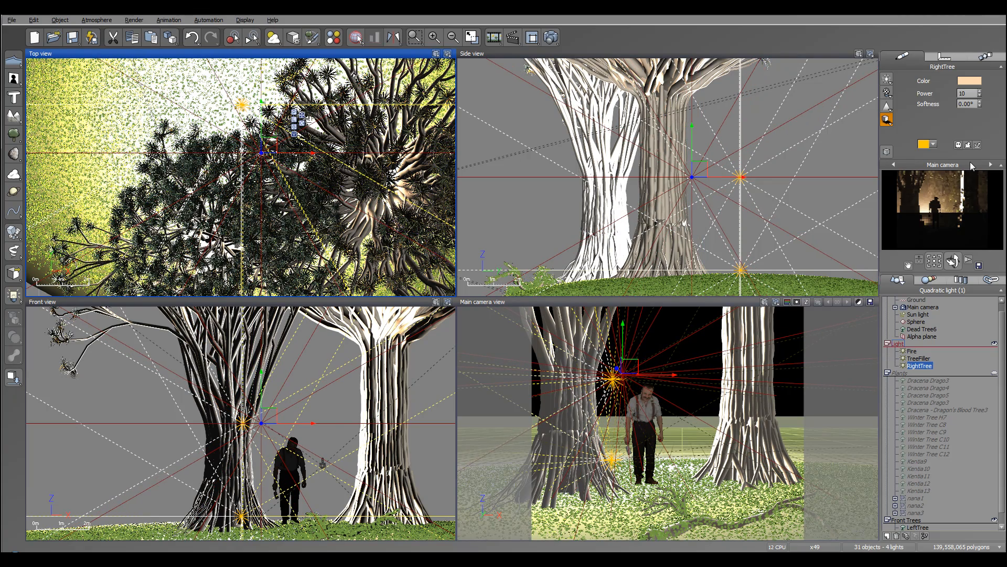
{"action": "right_click_drag", "start_coordinate": [351, 196], "coordinate": [349, 141]}
{"action": "left_click_drag", "start_coordinate": [273, 92], "coordinate": [254, 132]}
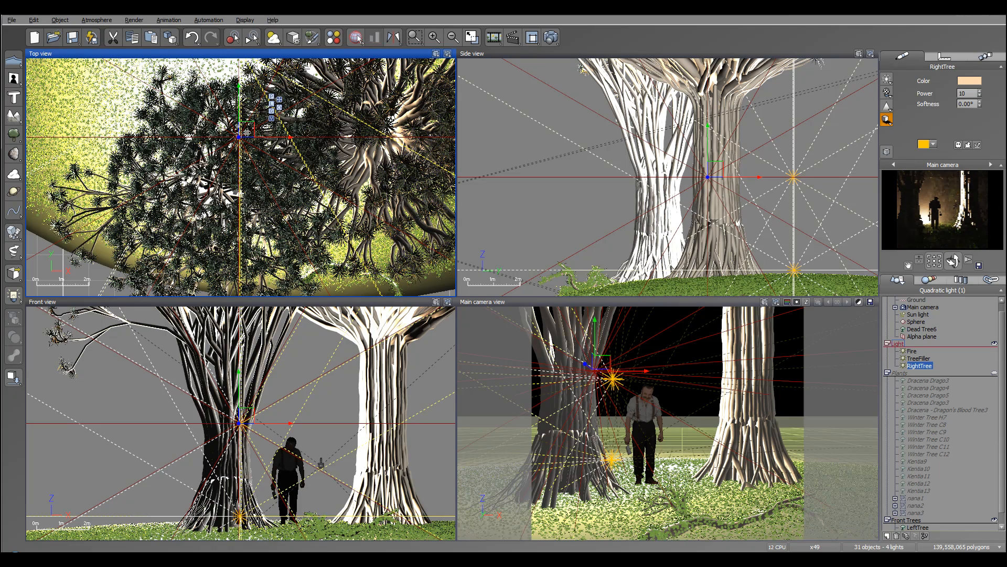
Step: Duplicate the RightTree light, place the copy above the man, and rename it LeftTree
{"action": "key", "text": "ctrl+d"}
{"action": "left_click_drag", "start_coordinate": [246, 133], "coordinate": [294, 88]}
{"action": "double_click", "coordinate": [927, 375]}
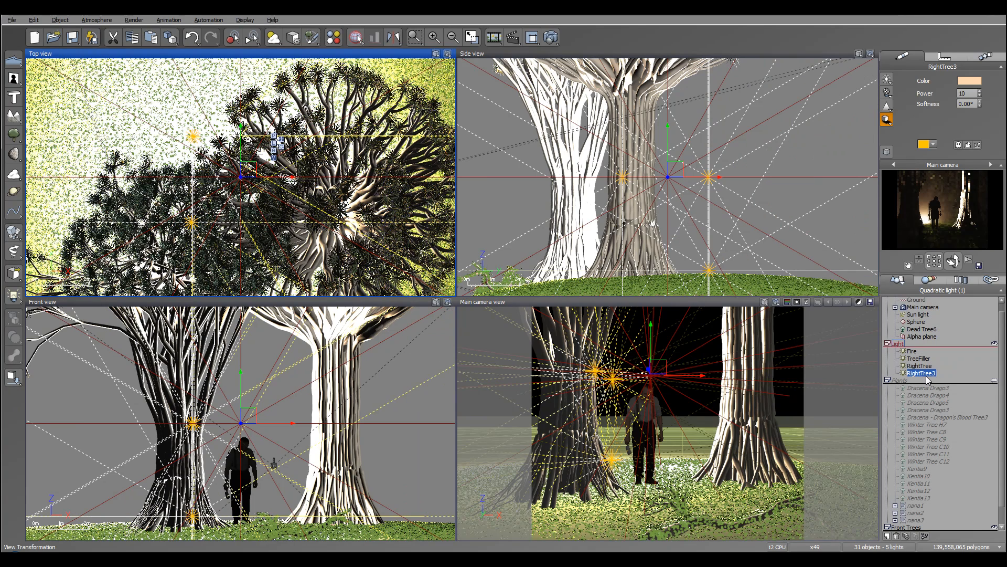
{"action": "left_click", "coordinate": [931, 375]}
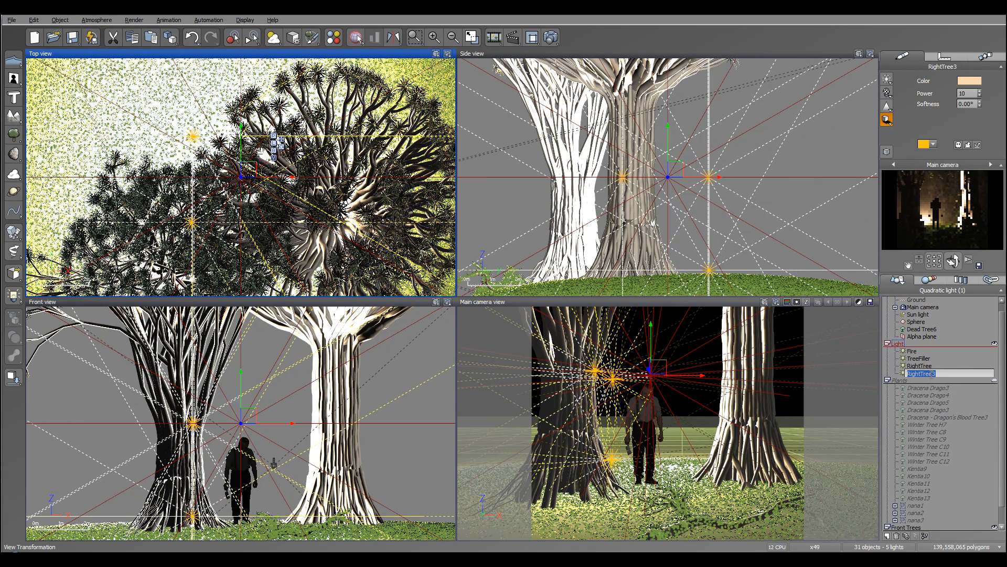
{"action": "type", "text": "Left"}
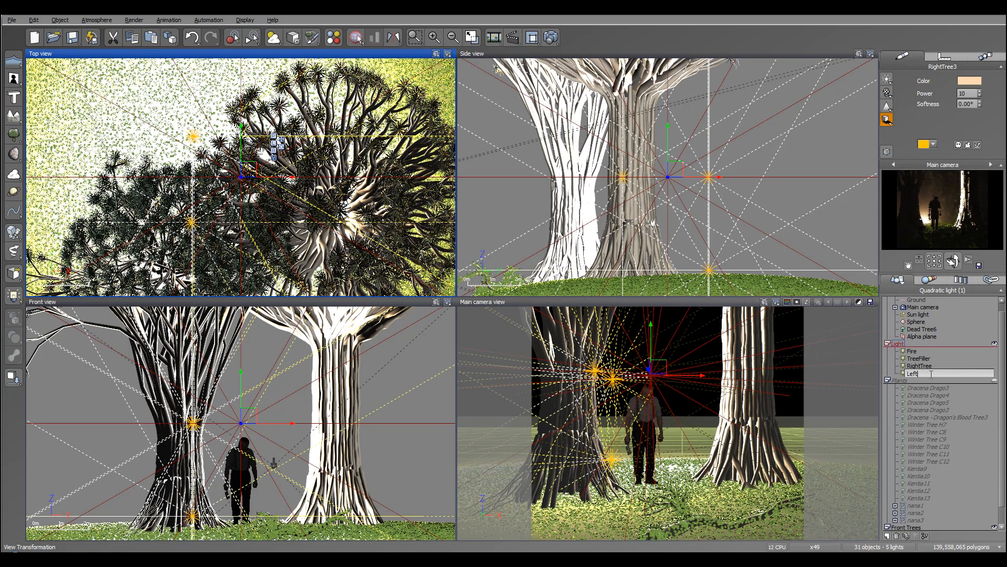
{"action": "type", "text": "Tree"}
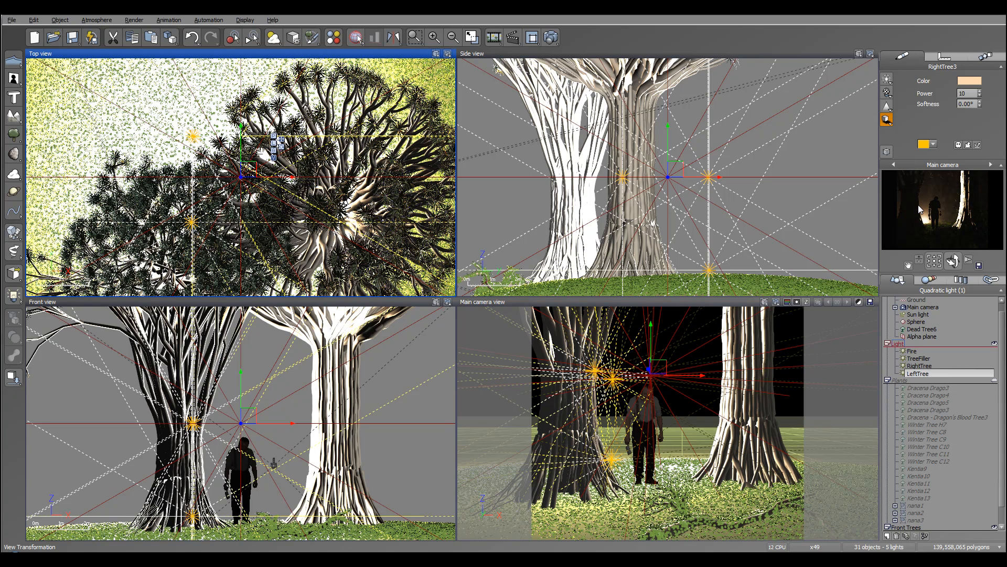
{"action": "key", "text": "Return"}
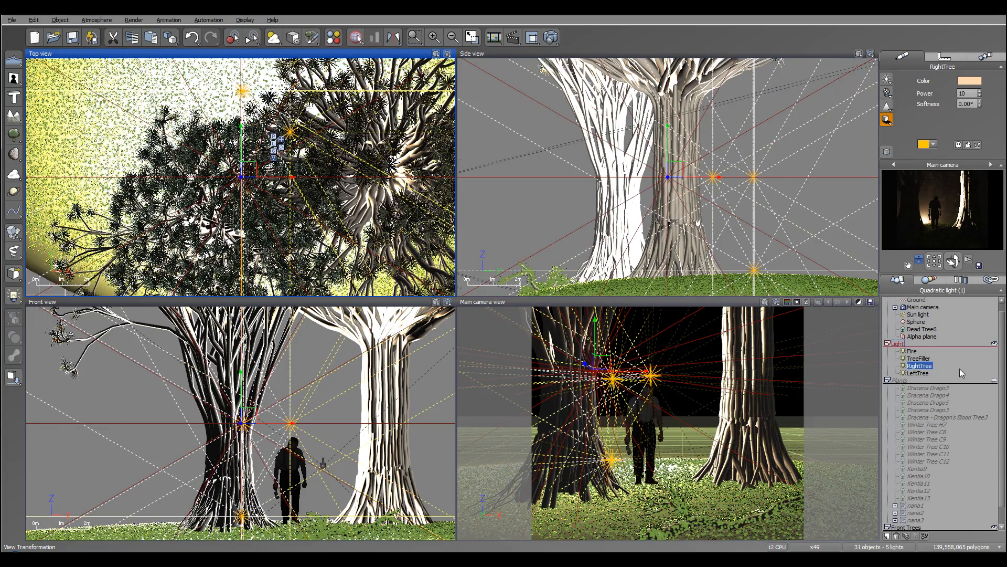
Step: Change the LeftTree light's influence so that only the LeftTree plant is marked instead of RightTree
{"action": "left_click", "coordinate": [925, 373]}
{"action": "right_click", "coordinate": [926, 372]}
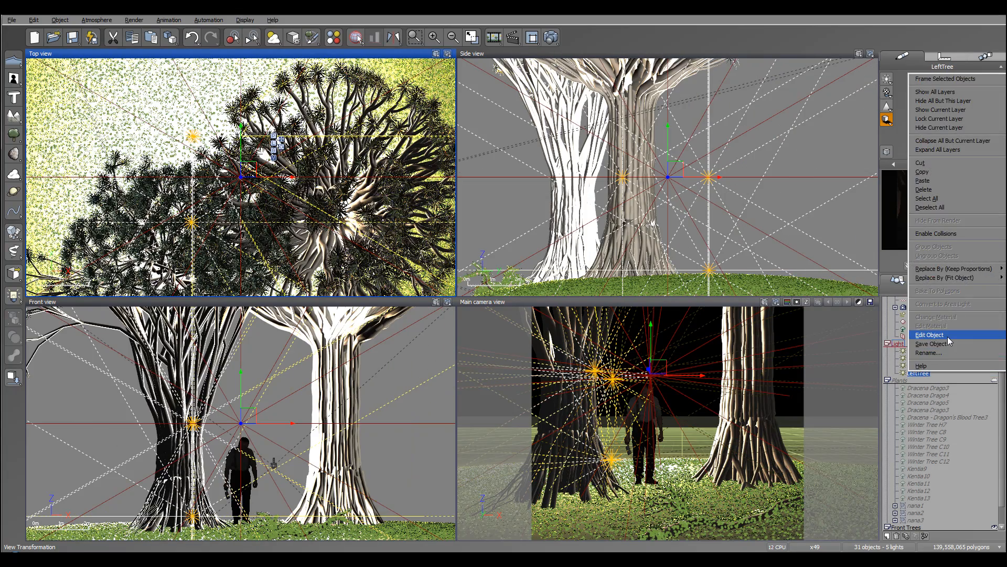
{"action": "left_click", "coordinate": [930, 335]}
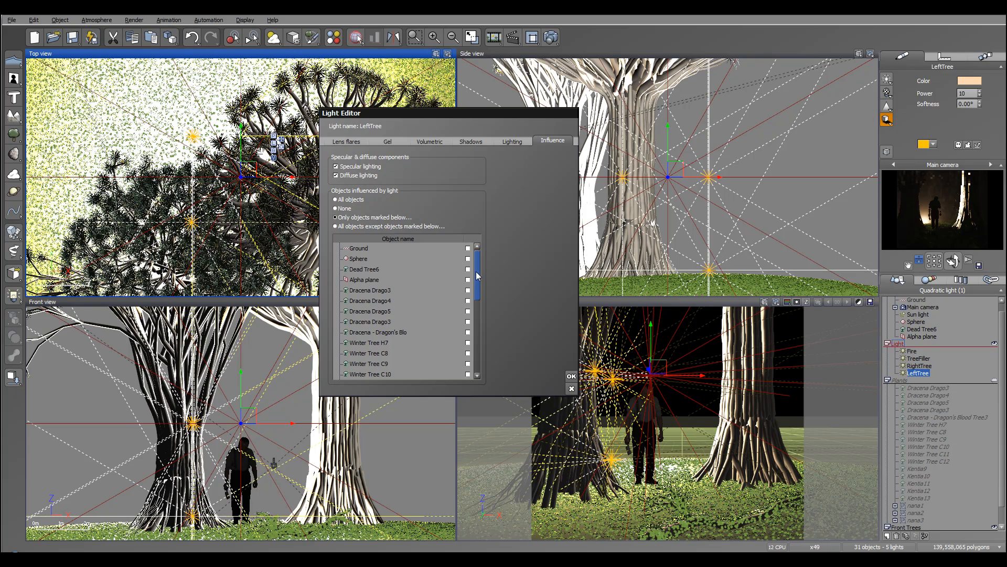
{"action": "left_click_drag", "start_coordinate": [478, 294], "coordinate": [479, 360]}
{"action": "left_click", "coordinate": [468, 370]}
{"action": "left_click", "coordinate": [468, 360]}
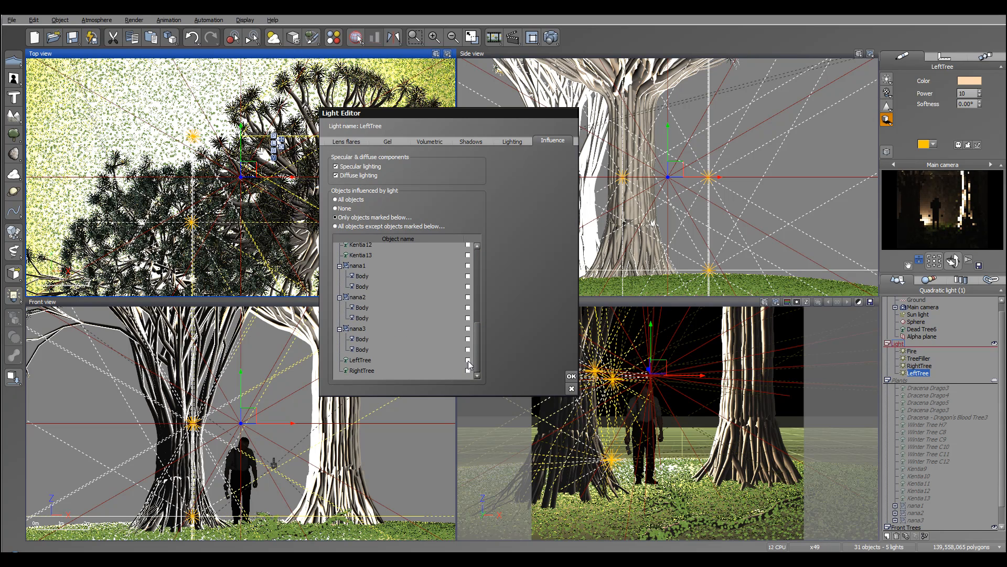
{"action": "left_click", "coordinate": [570, 376]}
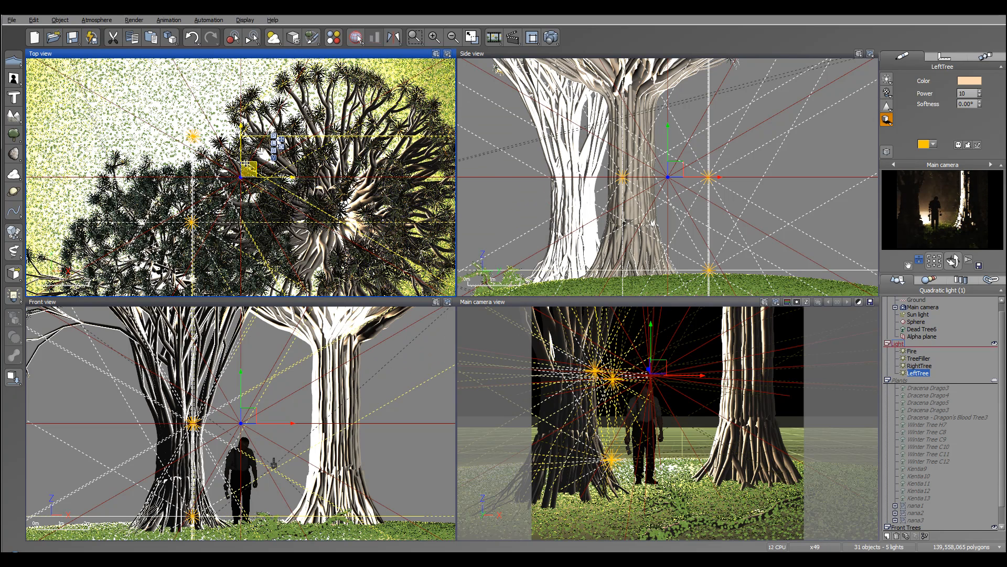
Step: Move the LeftTree light nearer the camera, between the man and the right-hand trunk, and refresh the camera preview
{"action": "left_click_drag", "start_coordinate": [249, 167], "coordinate": [297, 223]}
{"action": "right_click_drag", "start_coordinate": [367, 212], "coordinate": [362, 97]}
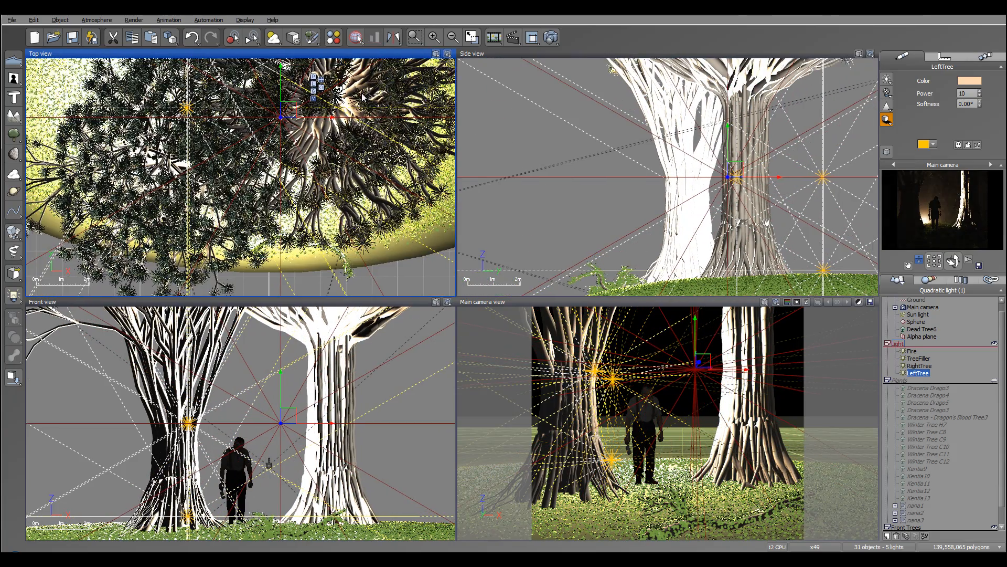
{"action": "right_click", "coordinate": [921, 230]}
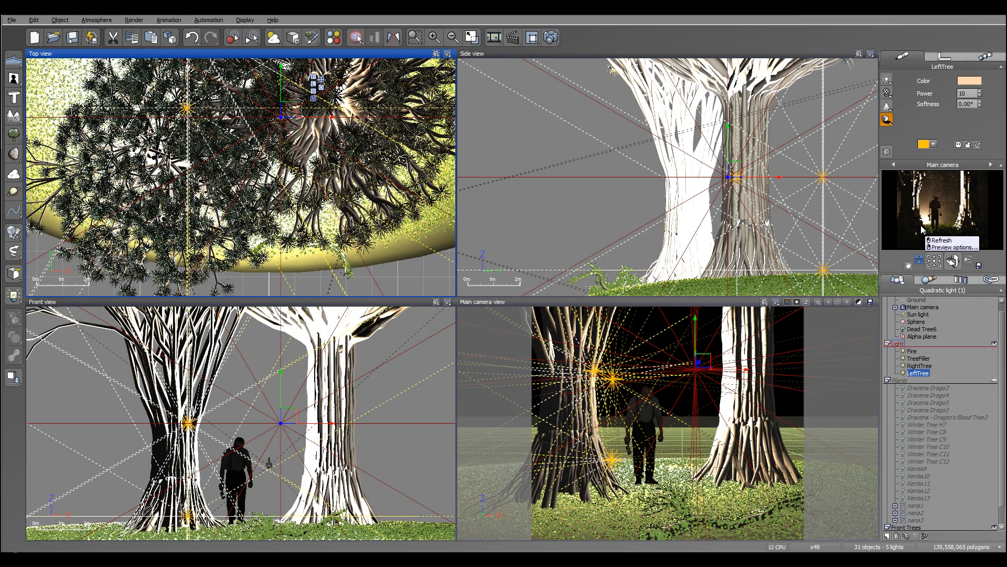
{"action": "left_click", "coordinate": [940, 239]}
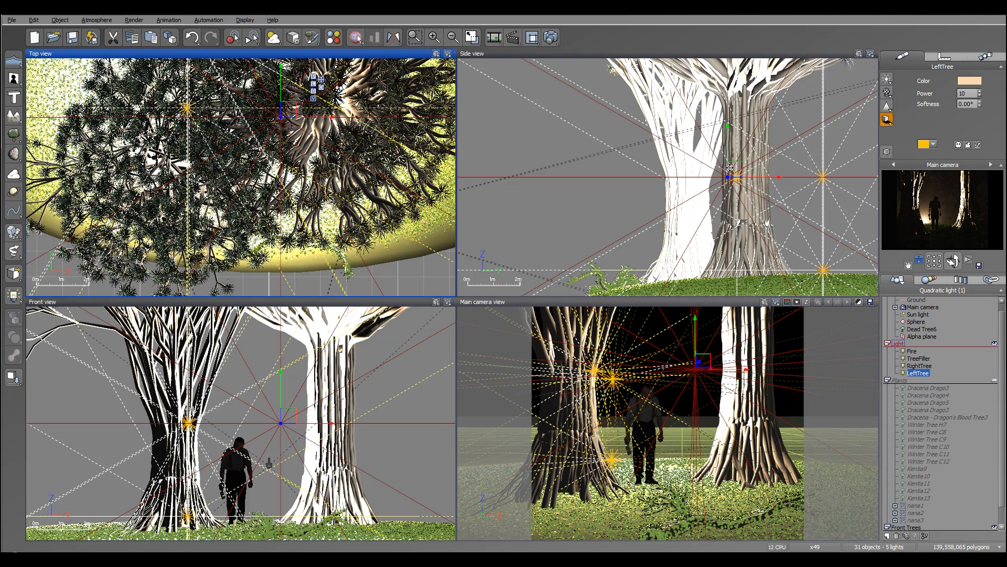
Step: Lower the LeftTree light to about the man's chest height and shift it slightly closer to him
{"action": "left_click_drag", "start_coordinate": [730, 167], "coordinate": [743, 207]}
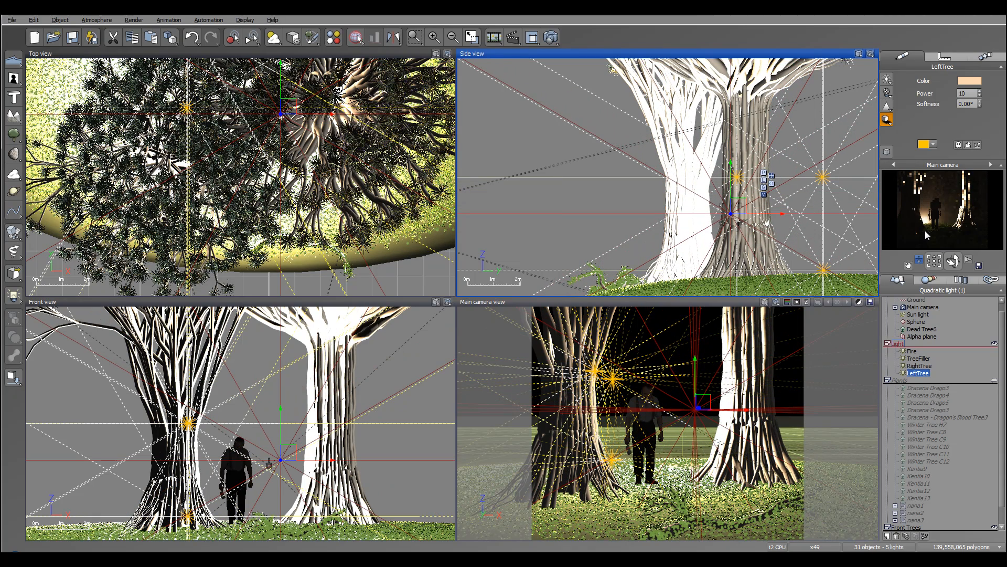
{"action": "right_click", "coordinate": [933, 245]}
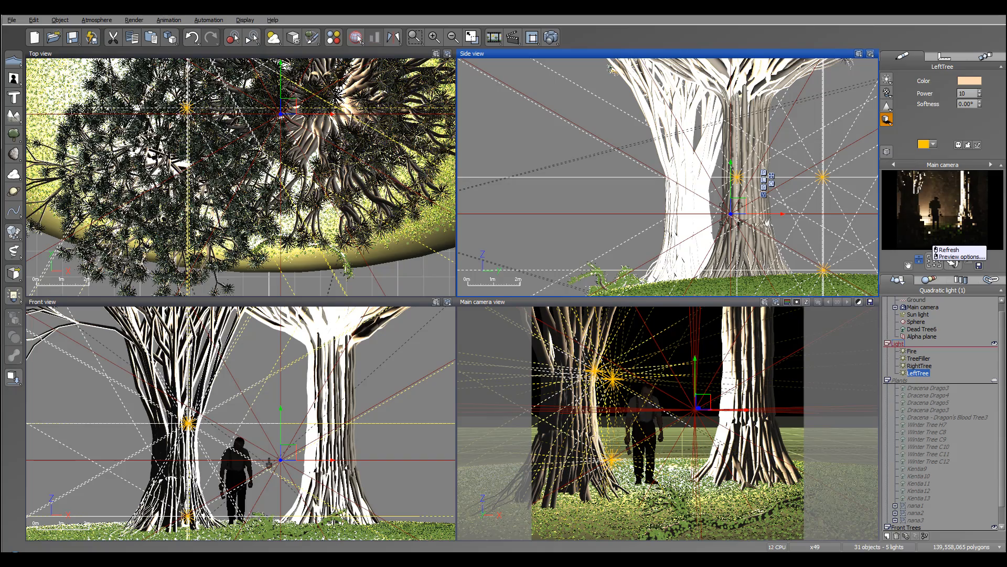
{"action": "right_click_drag", "start_coordinate": [307, 168], "coordinate": [362, 196]}
{"action": "mouse_move", "coordinate": [347, 135]}
{"action": "left_mouse_down"}
{"action": "mouse_move", "coordinate": [345, 155]}
{"action": "mouse_move", "coordinate": [334, 146]}
{"action": "left_mouse_up"}
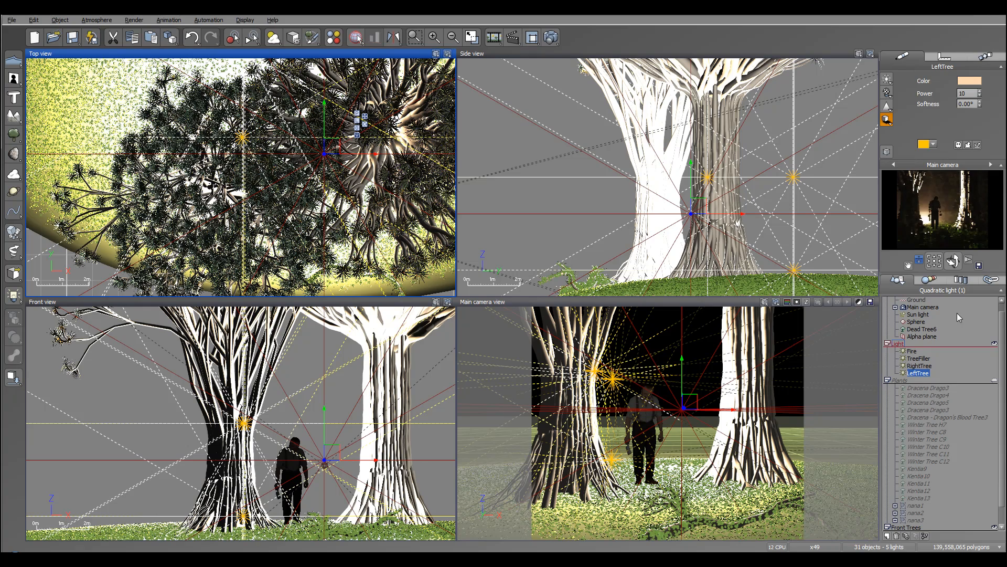
Step: Hide the Alpha plane figure from rendering and make a 700x600 test render of the main camera view
{"action": "left_click", "coordinate": [905, 336]}
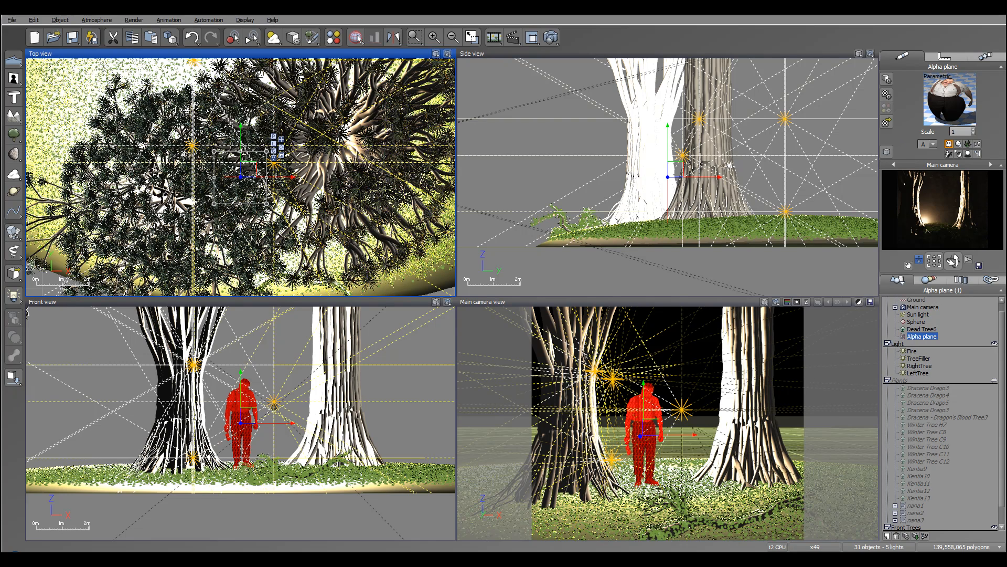
{"action": "left_click", "coordinate": [551, 36]}
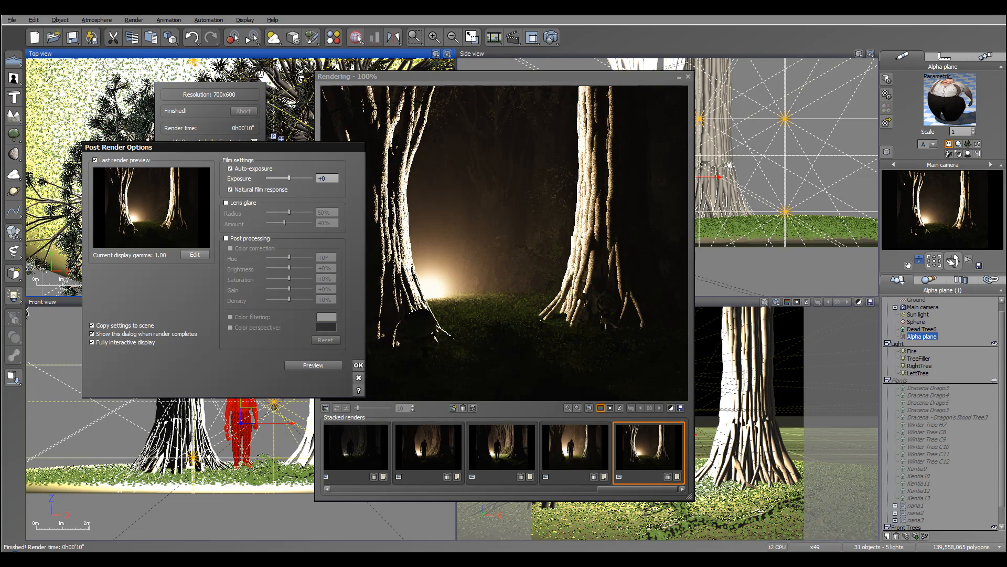
{"action": "left_click", "coordinate": [358, 366]}
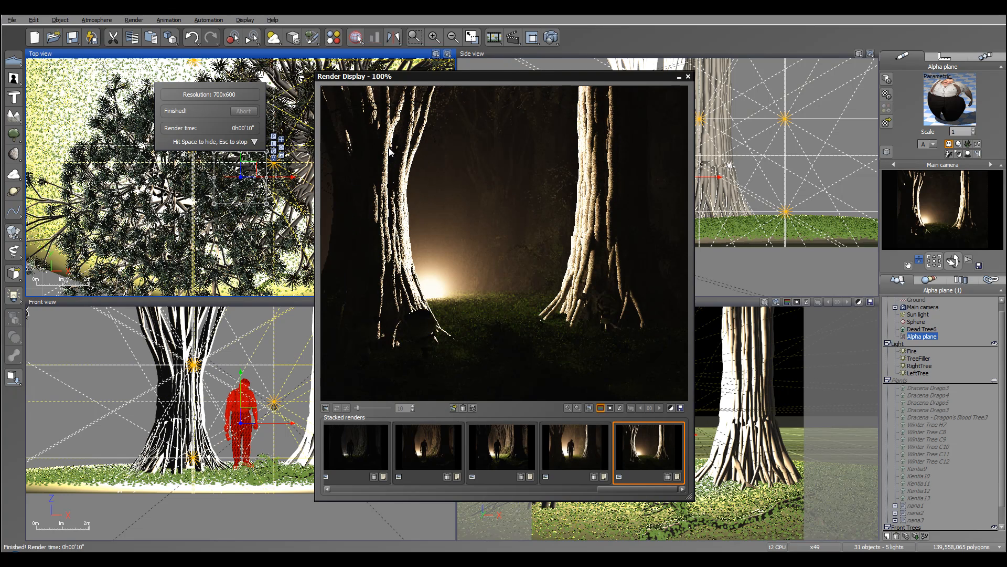
{"action": "left_click", "coordinate": [688, 77]}
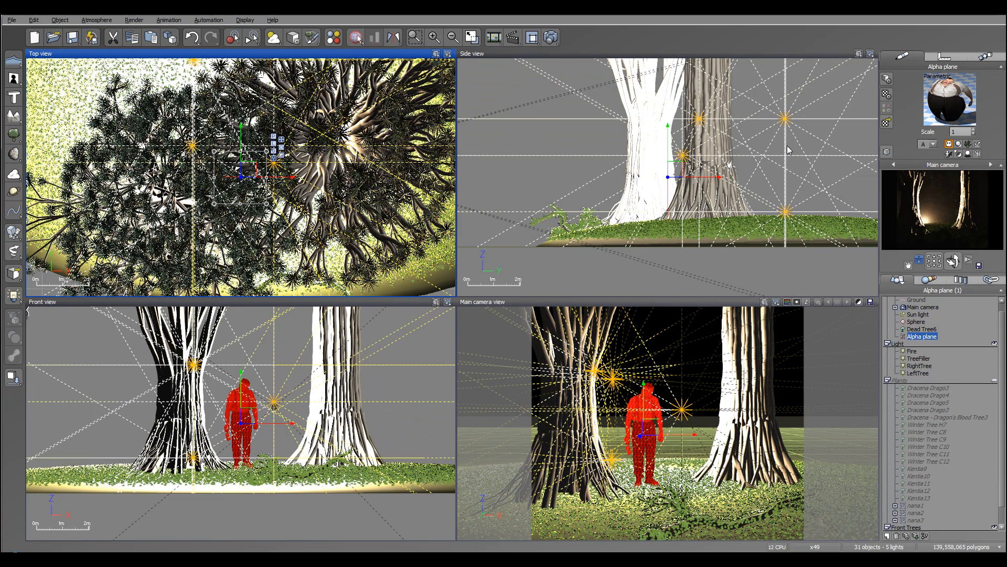
Step: Change the RightTree light's colour to a paler peach, about RGB 253, 218, 203
{"action": "left_click", "coordinate": [927, 365]}
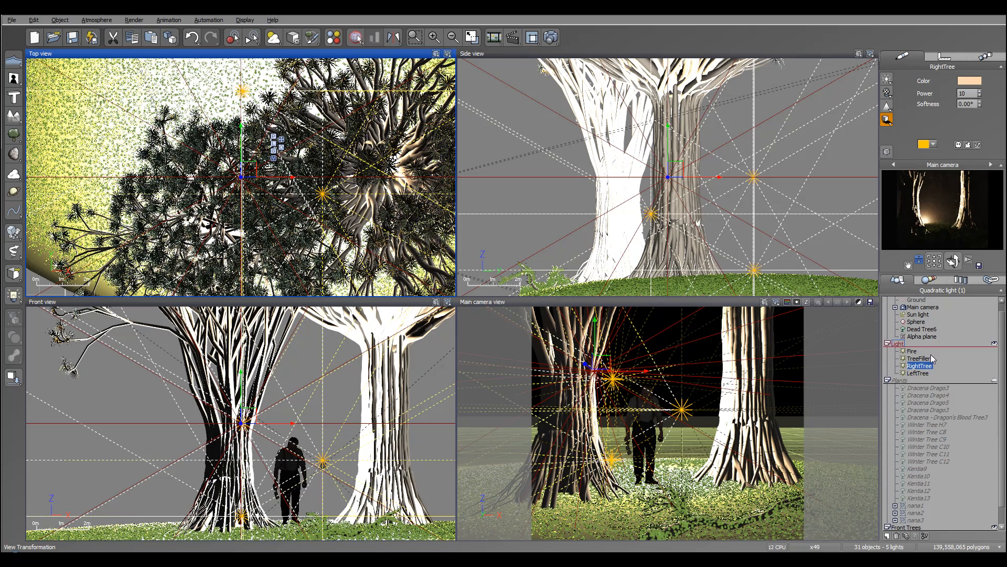
{"action": "left_click", "coordinate": [969, 81]}
{"action": "left_click_drag", "start_coordinate": [902, 52], "coordinate": [899, 48]}
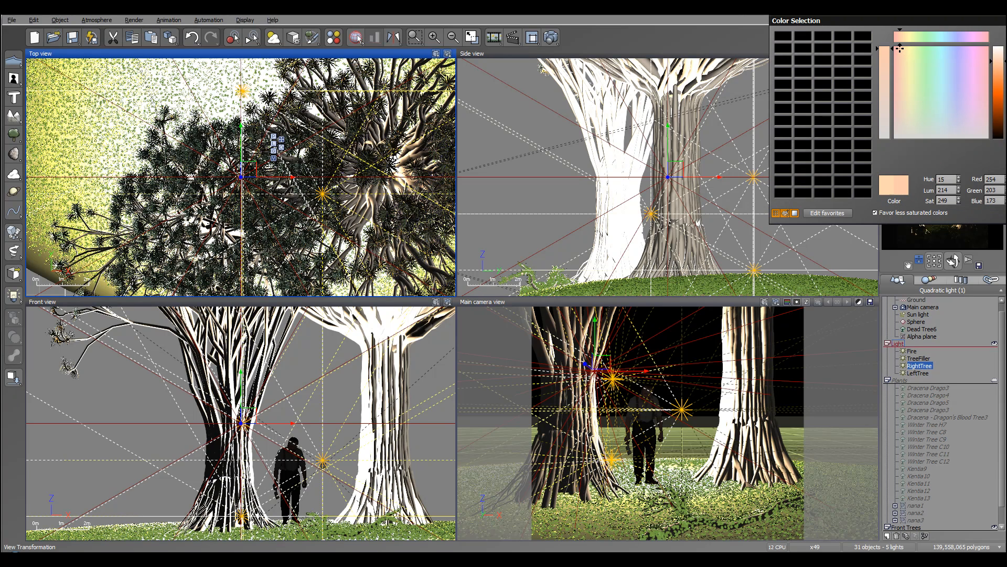
{"action": "left_click_drag", "start_coordinate": [998, 59], "coordinate": [998, 60]}
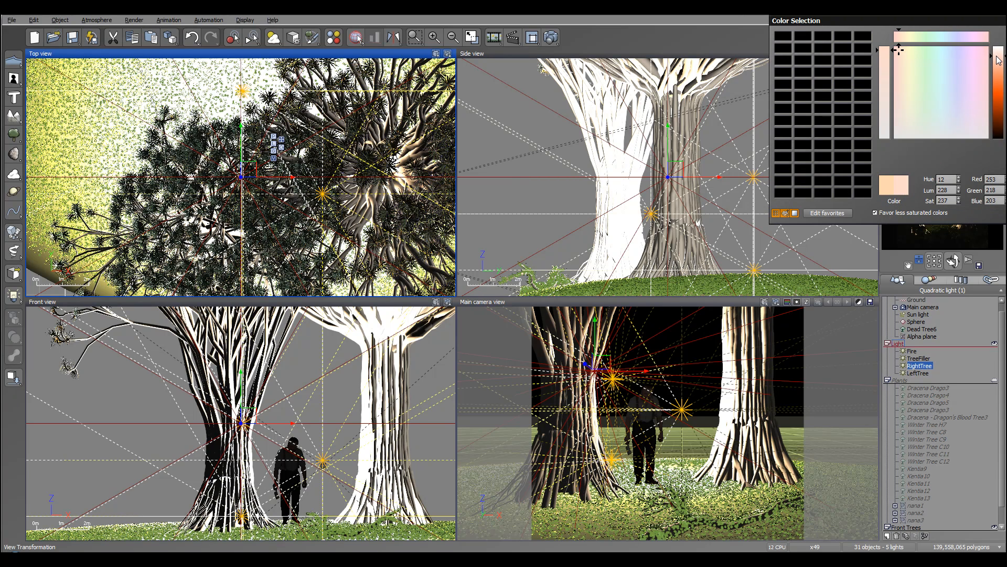
{"action": "key", "text": "Return"}
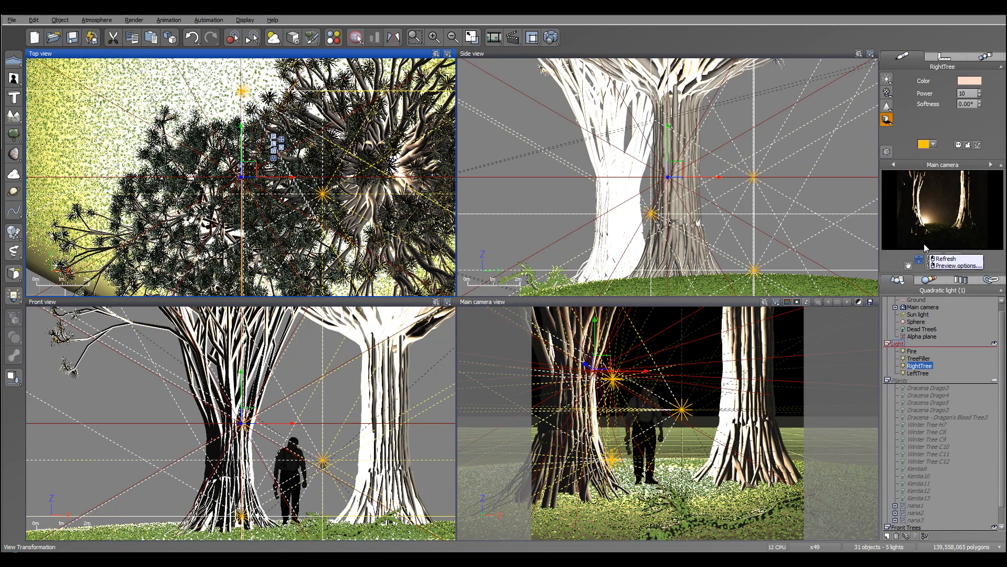
Step: Increase the softness of the RightTree light and set the LeftTree light's softness to 14°
{"action": "left_click", "coordinate": [979, 102]}
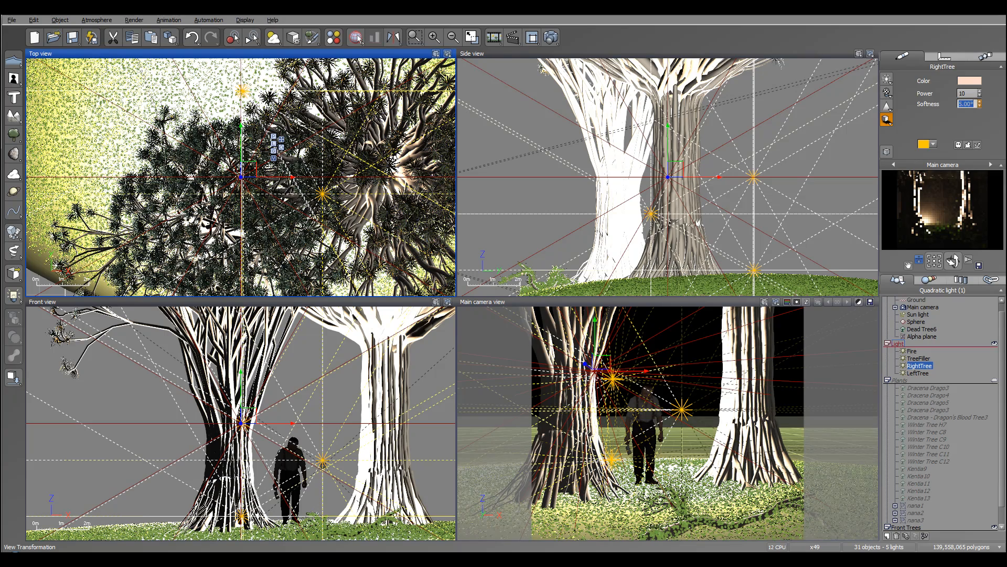
{"action": "left_click", "coordinate": [917, 373]}
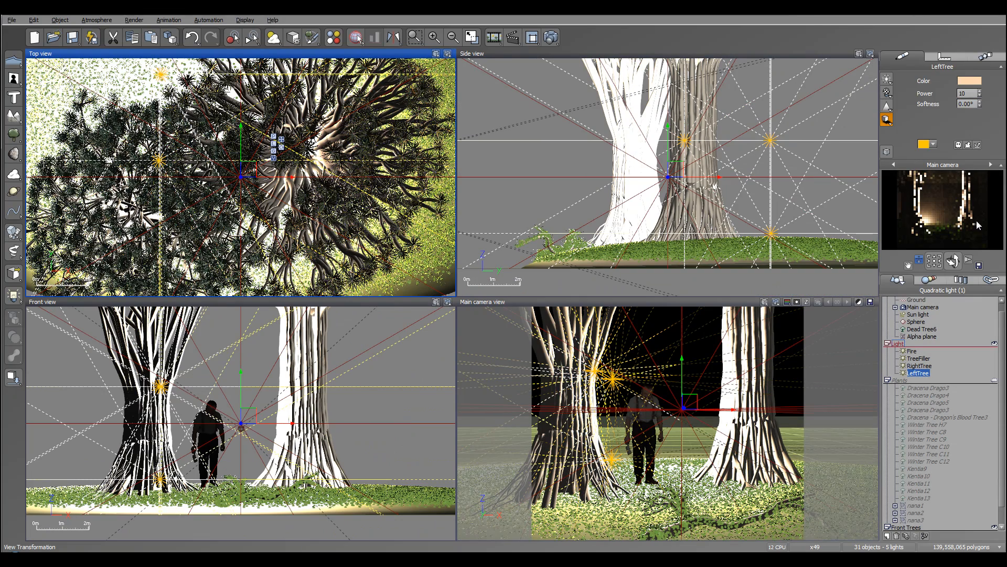
{"action": "left_click", "coordinate": [979, 102]}
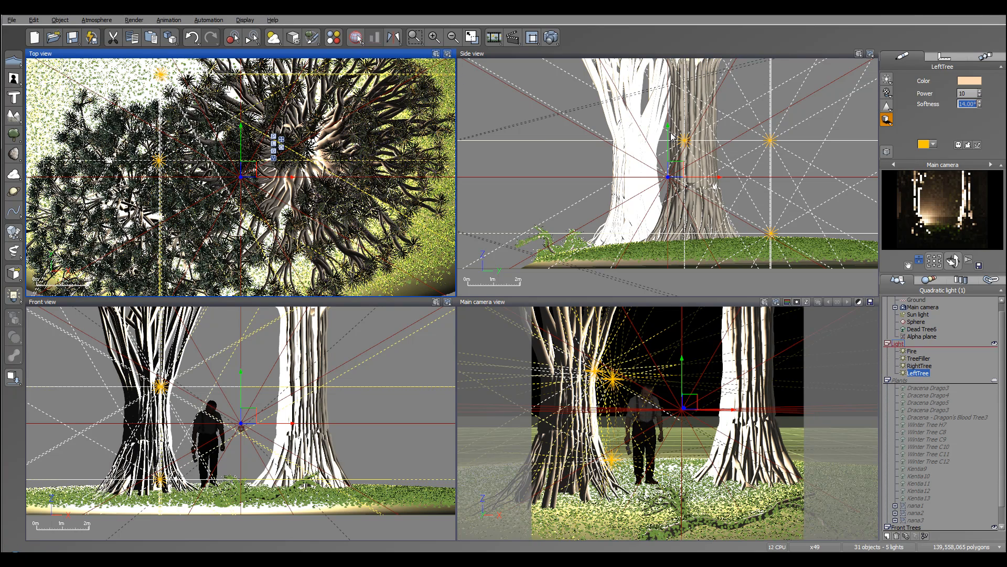
Step: Add a quadratic point light and place it high above the main camera, facing the front of the two trees
{"action": "mouse_move", "coordinate": [698, 109]}
{"action": "right_mouse_down"}
{"action": "mouse_move", "coordinate": [706, 128]}
{"action": "mouse_move", "coordinate": [705, 118]}
{"action": "right_mouse_up"}
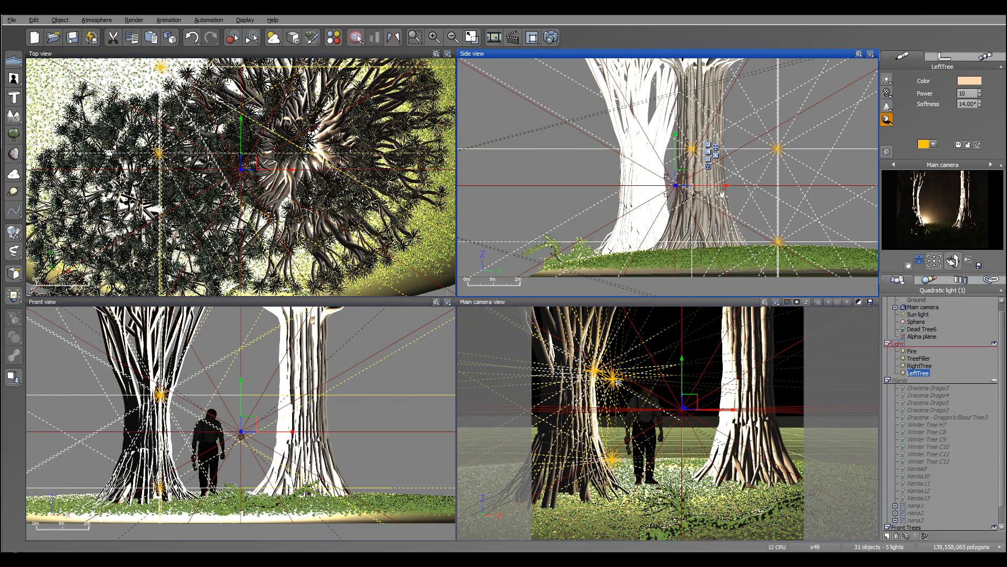
{"action": "scroll", "coordinate": [424, 163], "scroll_direction": "down", "scroll_amount": 5}
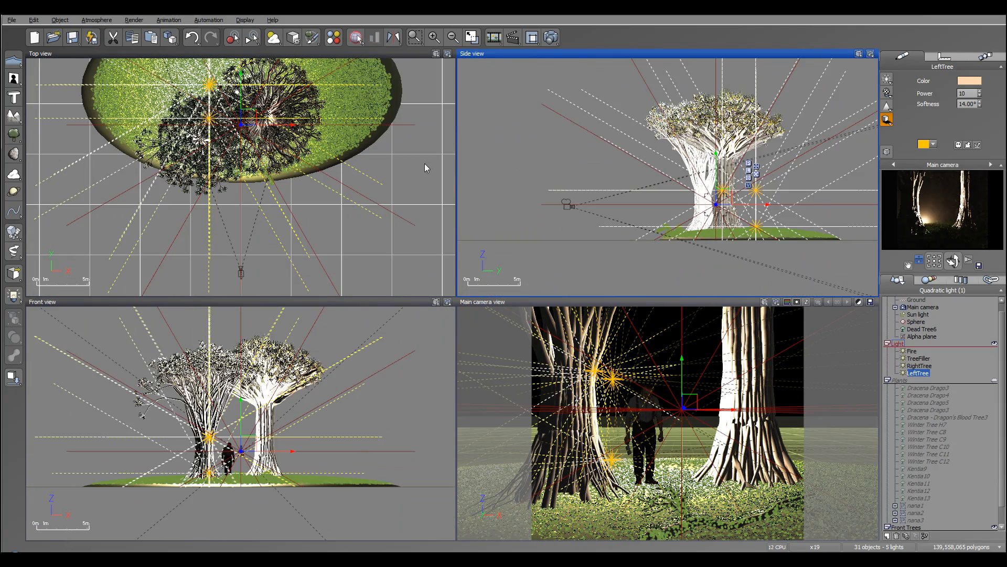
{"action": "left_click", "coordinate": [13, 295]}
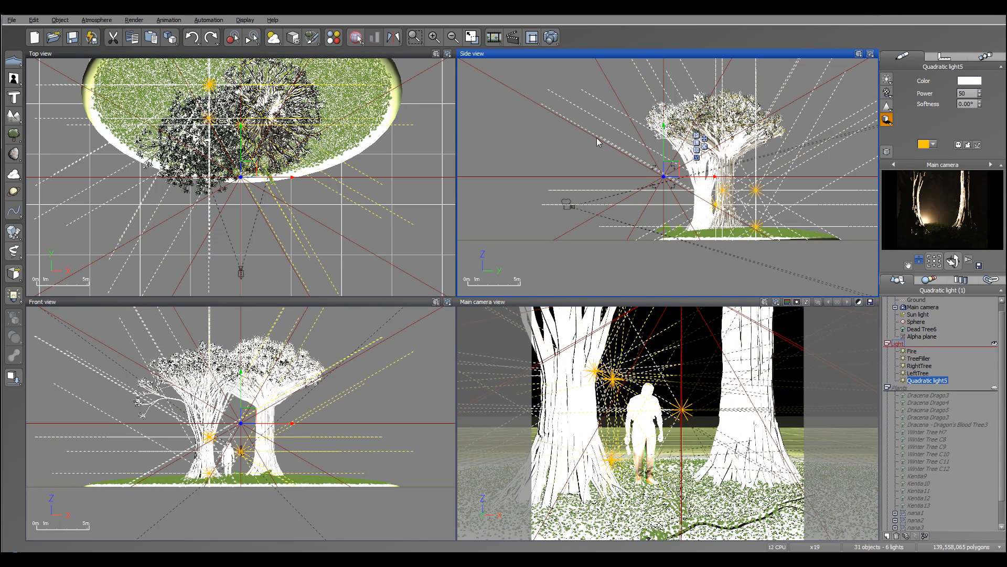
{"action": "left_click_drag", "start_coordinate": [670, 166], "coordinate": [585, 132]}
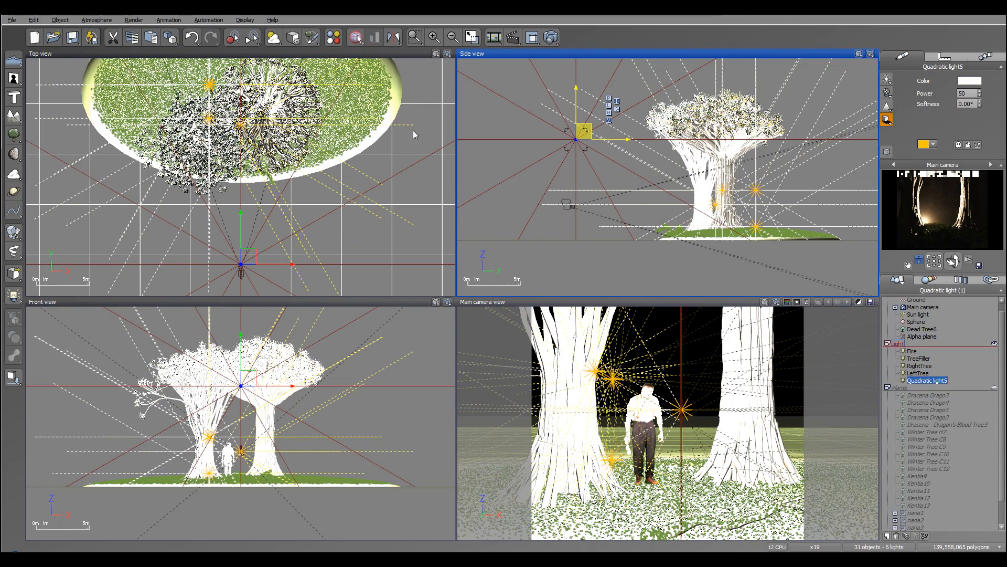
{"action": "mouse_move", "coordinate": [243, 255]}
{"action": "left_mouse_down"}
{"action": "mouse_move", "coordinate": [270, 246]}
{"action": "mouse_move", "coordinate": [240, 247]}
{"action": "left_mouse_up"}
{"action": "left_click_drag", "start_coordinate": [583, 139], "coordinate": [577, 135]}
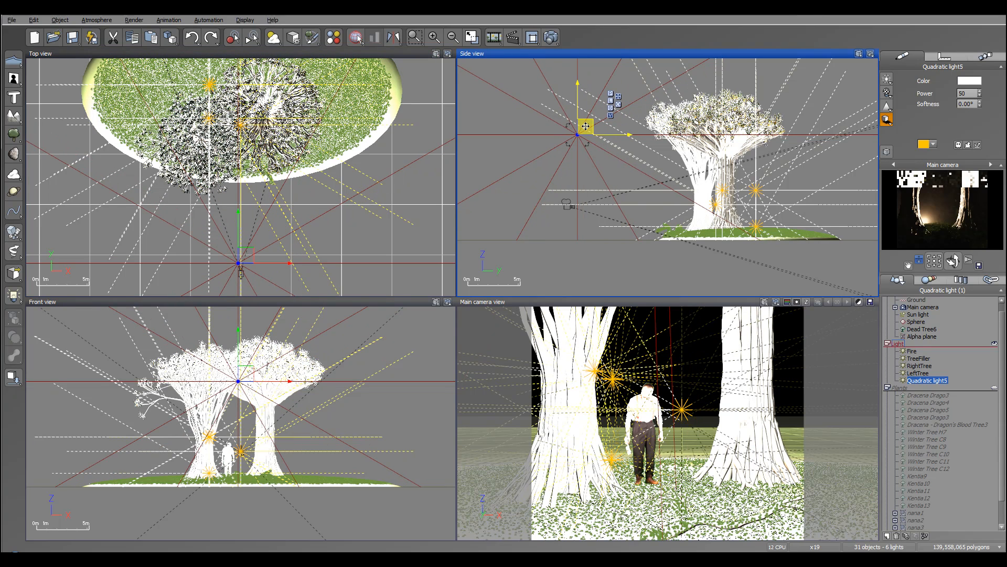
Step: Give the new quadratic light a pale blue colour, RGB 168, 242, 255
{"action": "left_click", "coordinate": [969, 80]}
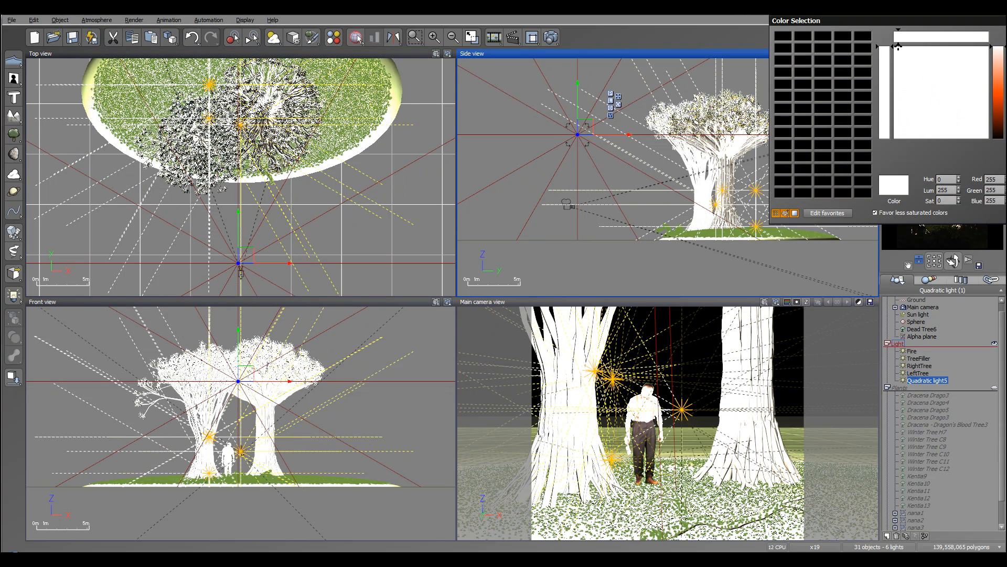
{"action": "left_click", "coordinate": [998, 50]}
{"action": "left_click_drag", "start_coordinate": [933, 50], "coordinate": [944, 47]}
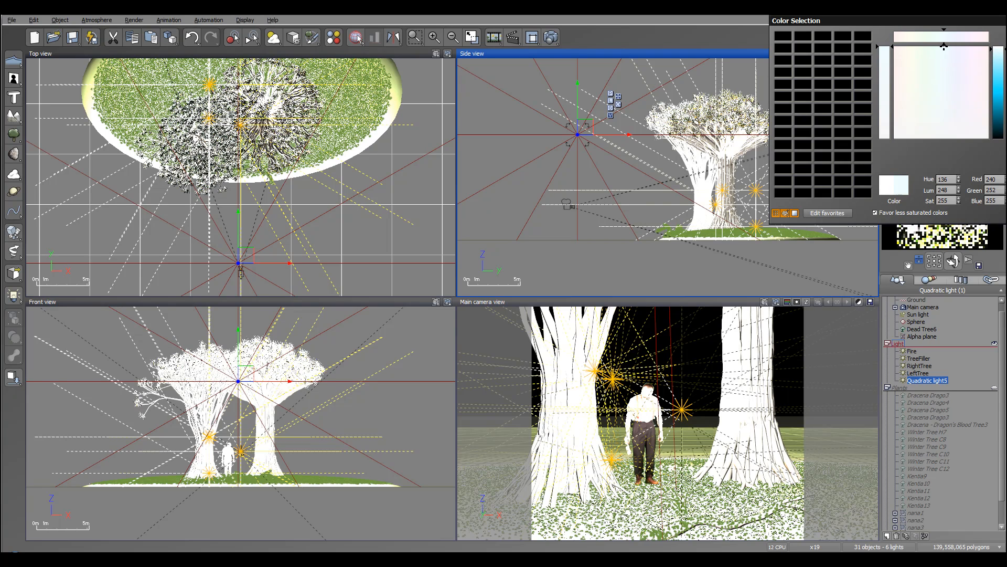
{"action": "left_click", "coordinate": [1001, 61]}
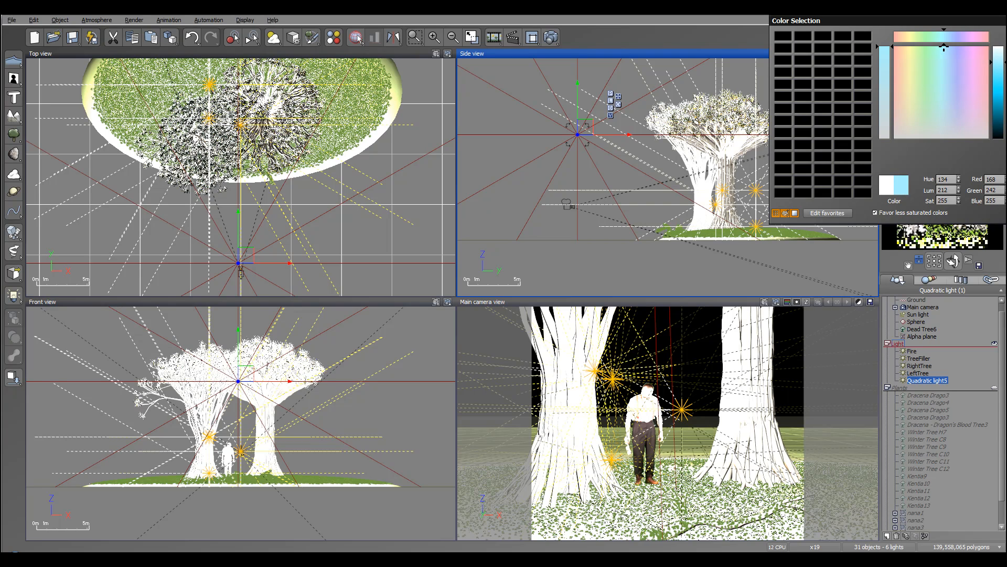
{"action": "key", "text": "Return"}
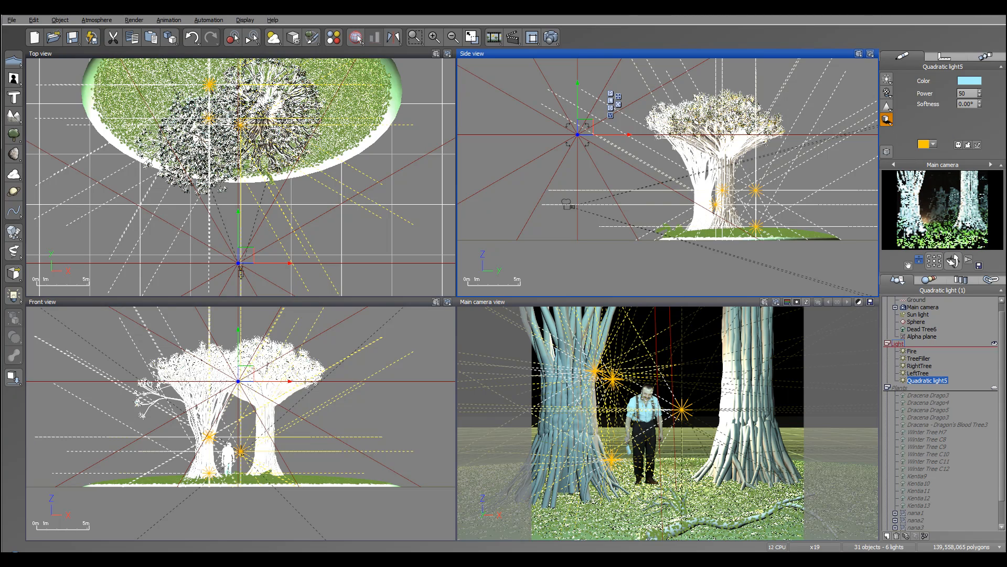
Step: Lower the new quadratic light's power to 10 and move it slightly higher and farther behind the main camera
{"action": "double_click", "coordinate": [963, 93]}
{"action": "type", "text": "20"}
{"action": "key", "text": "Return"}
{"action": "type", "text": "10"}
{"action": "key", "text": "Return"}
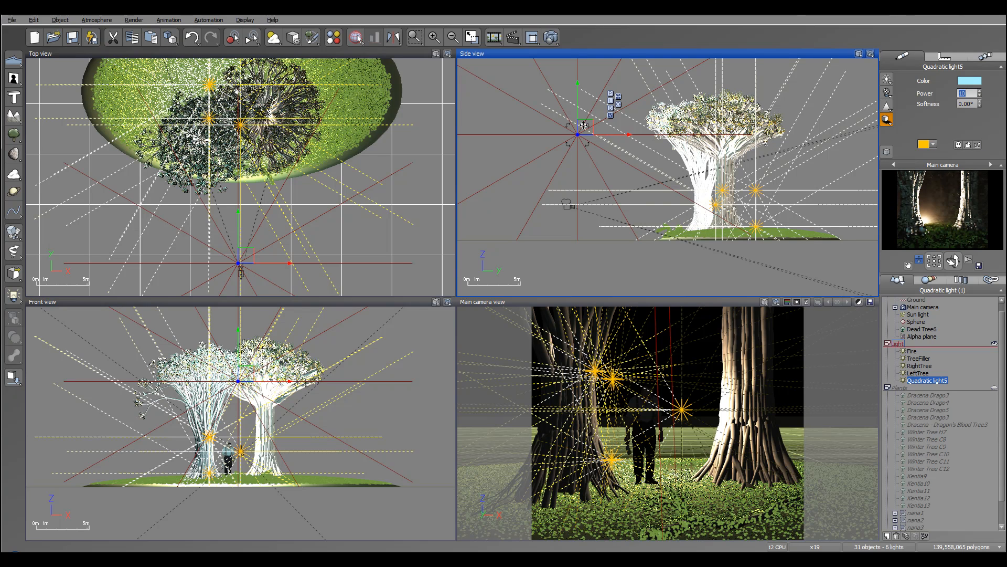
{"action": "left_click_drag", "start_coordinate": [582, 126], "coordinate": [547, 115]}
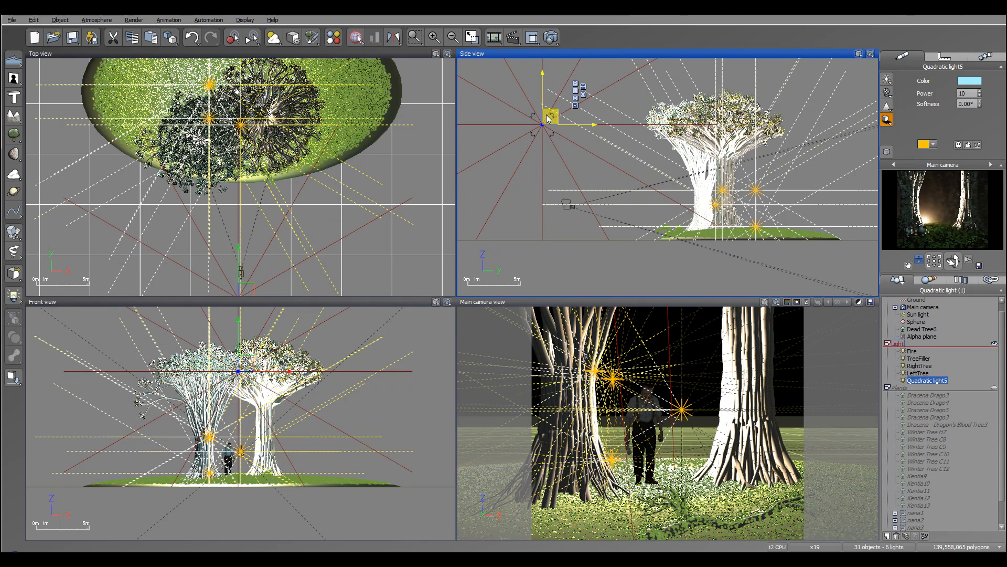
Step: Make a 700x600 test render of the main camera view to check the added blue light, and close it
{"action": "left_click", "coordinate": [551, 37]}
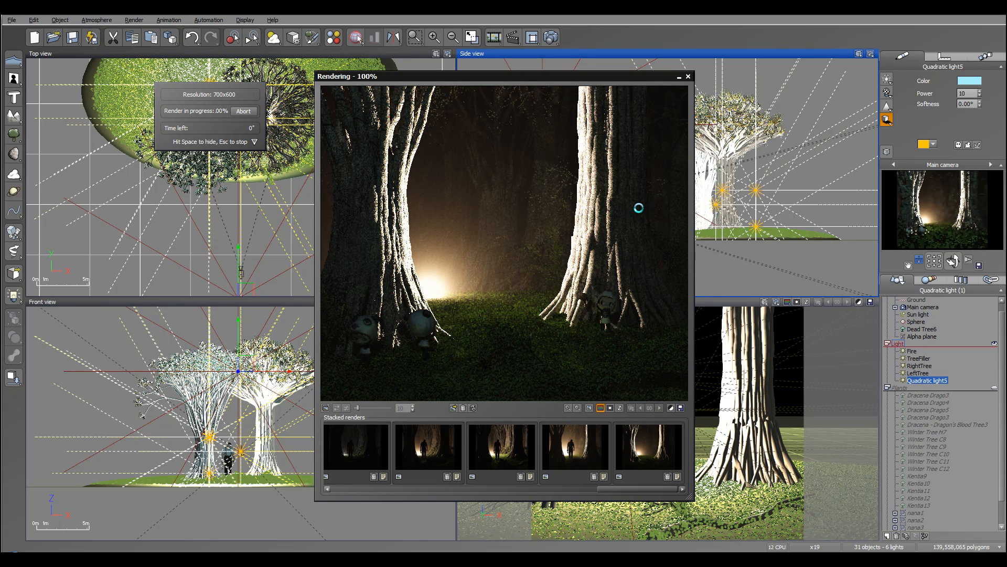
{"action": "left_click", "coordinate": [358, 366]}
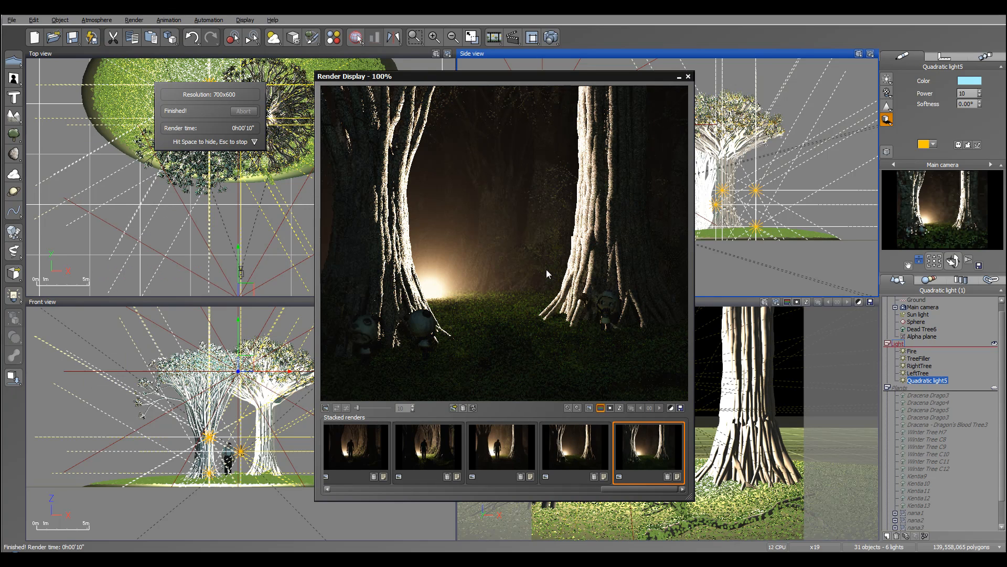
{"action": "left_click", "coordinate": [688, 77]}
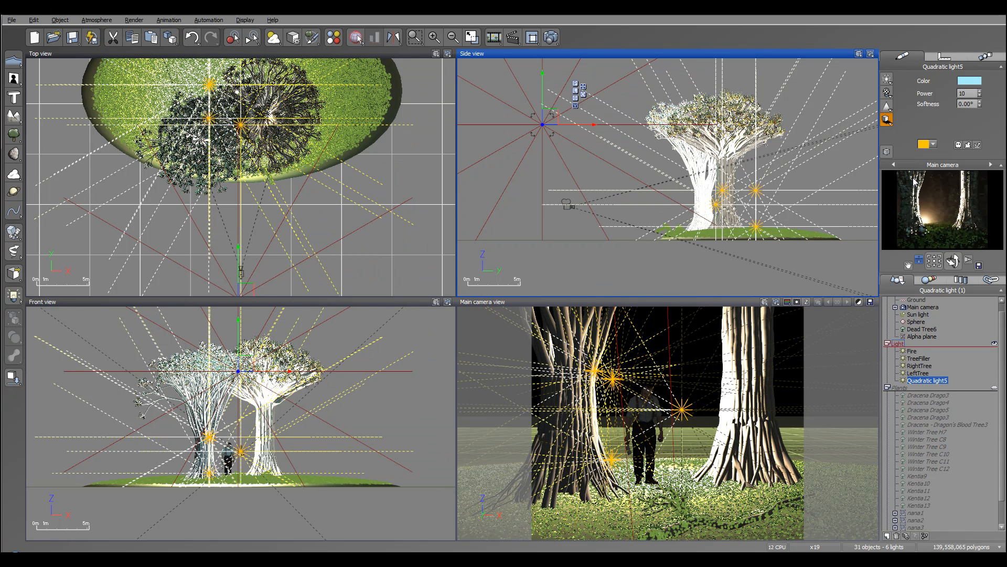
Step: Rename the new quadratic light as BlueLight and keep it selected
{"action": "double_click", "coordinate": [925, 378]}
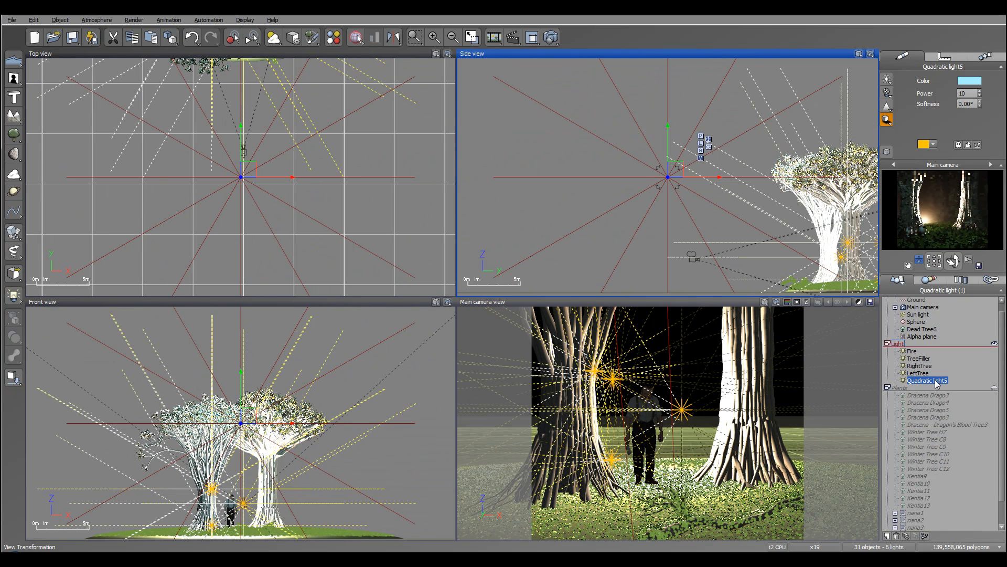
{"action": "left_click", "coordinate": [977, 384]}
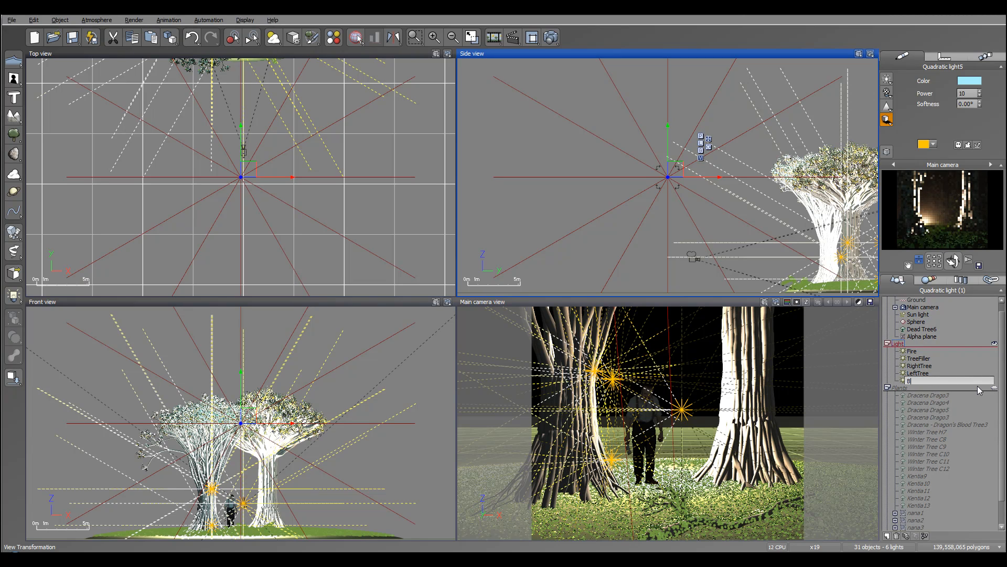
{"action": "type", "text": "BlueL"}
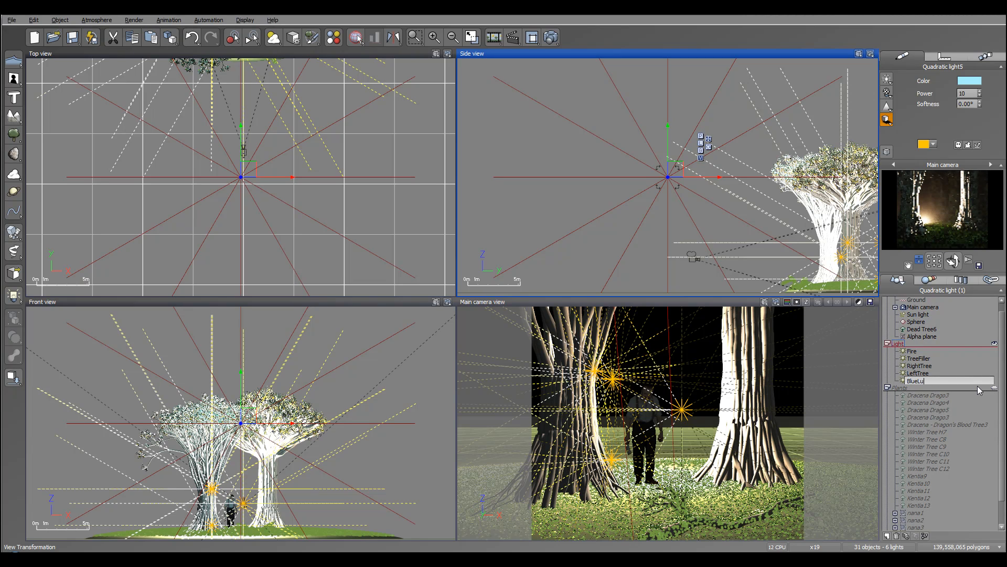
{"action": "type", "text": "ight"}
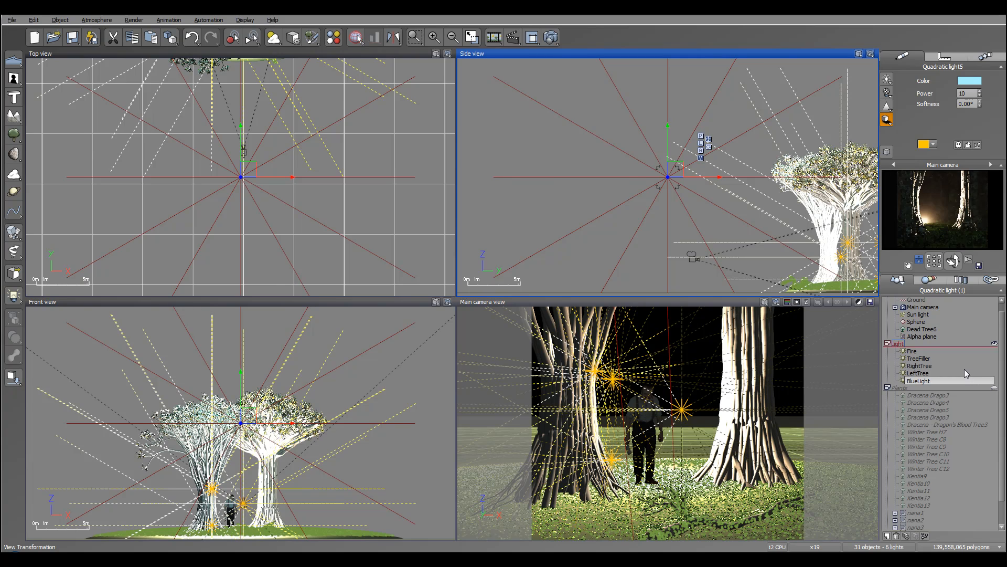
{"action": "double_click", "coordinate": [965, 371]}
{"action": "double_click", "coordinate": [924, 380]}
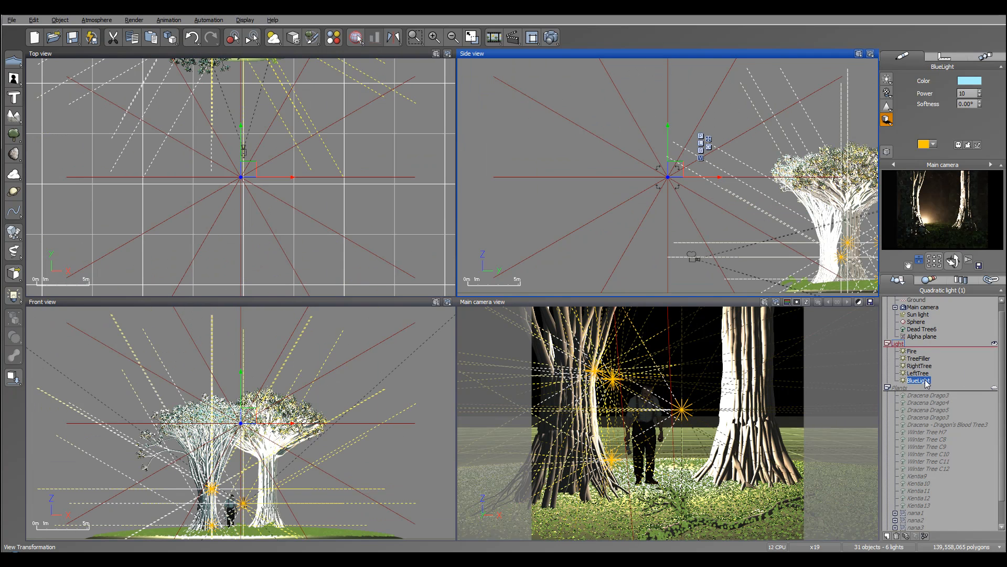
Step: Change BlueLight's colour to a saturated blue, about RGB 26, 129, 255, and raise its power to 15
{"action": "left_click", "coordinate": [969, 81]}
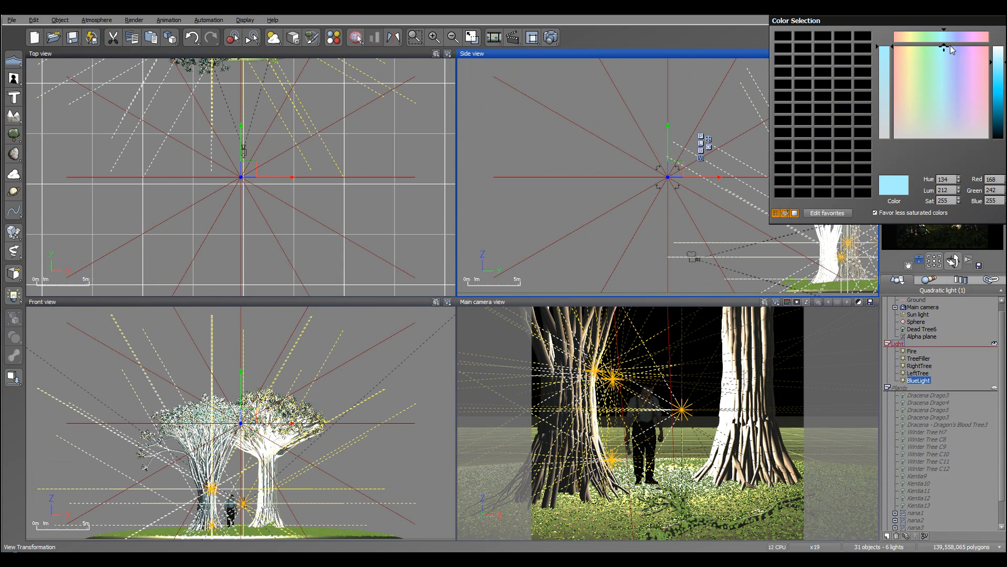
{"action": "left_click", "coordinate": [950, 46]}
{"action": "left_click_drag", "start_coordinate": [994, 62], "coordinate": [995, 88]}
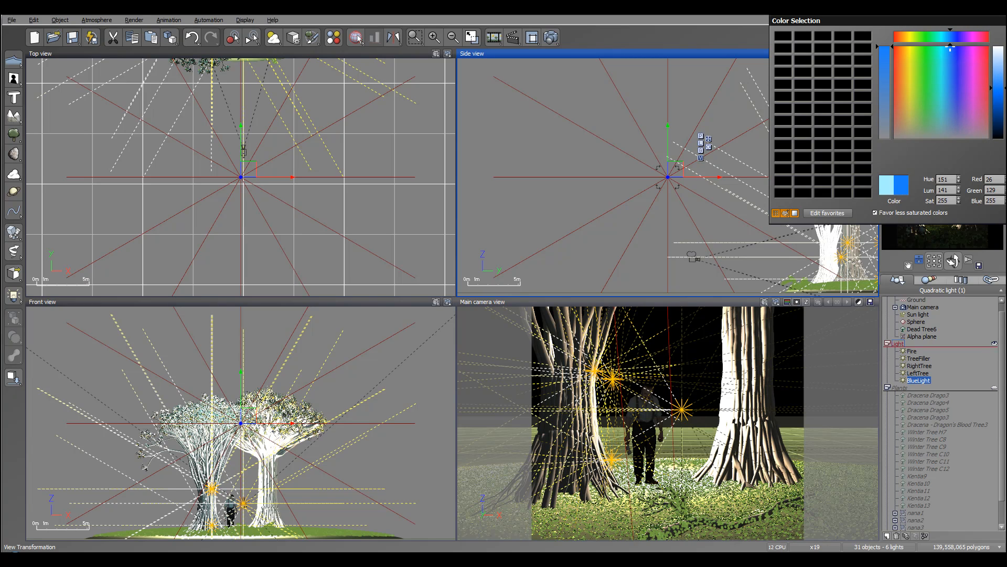
{"action": "key", "text": "Return"}
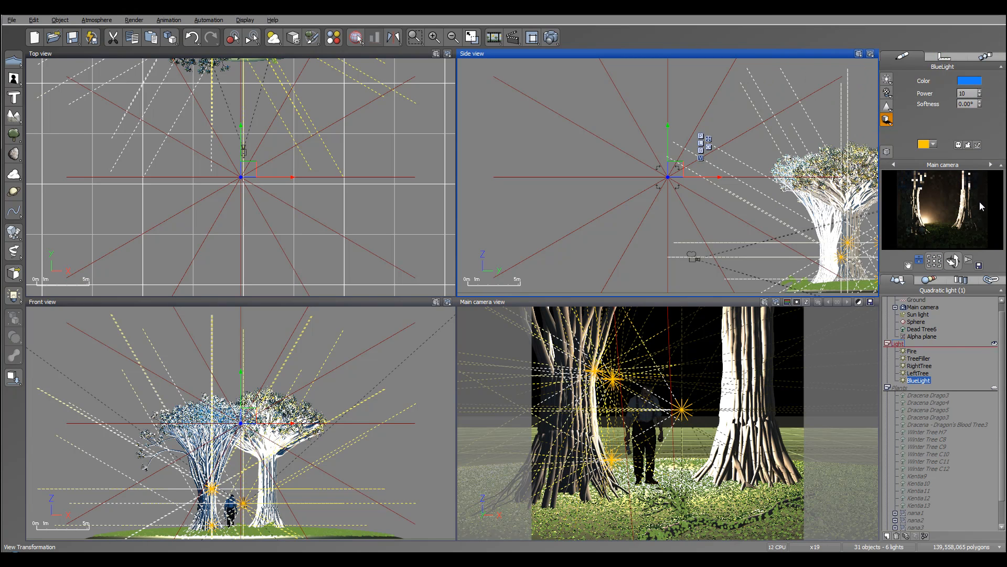
{"action": "left_click", "coordinate": [980, 92]}
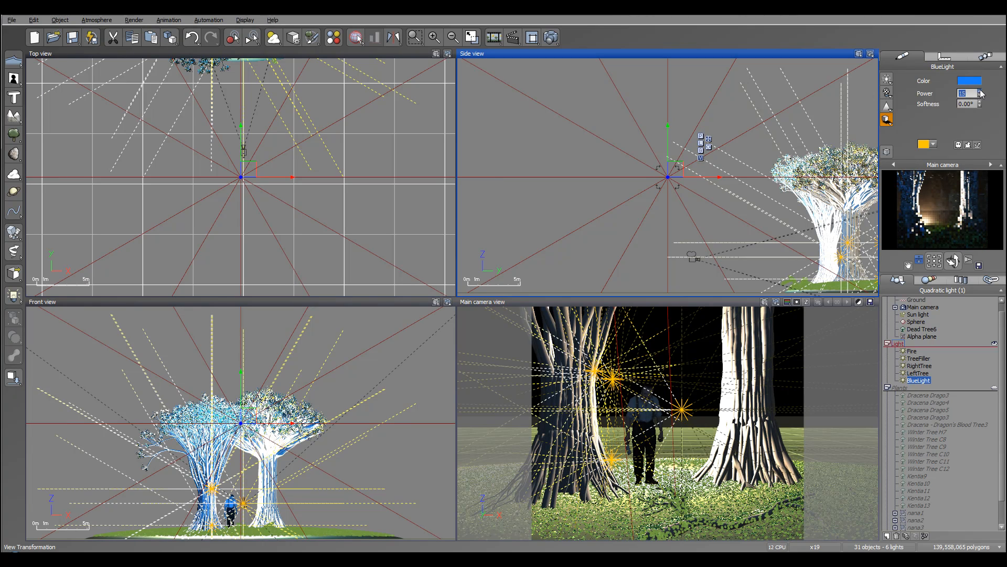
Step: Duplicate BlueLight, rename the copy as BearsLight and select it
{"action": "left_click", "coordinate": [926, 382]}
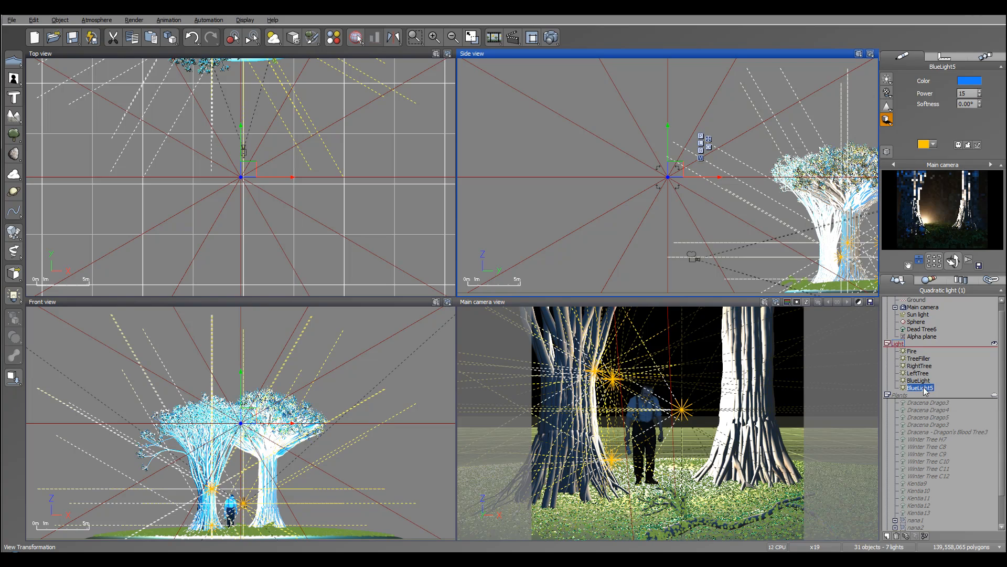
{"action": "double_click", "coordinate": [928, 389]}
{"action": "type", "text": "B"}
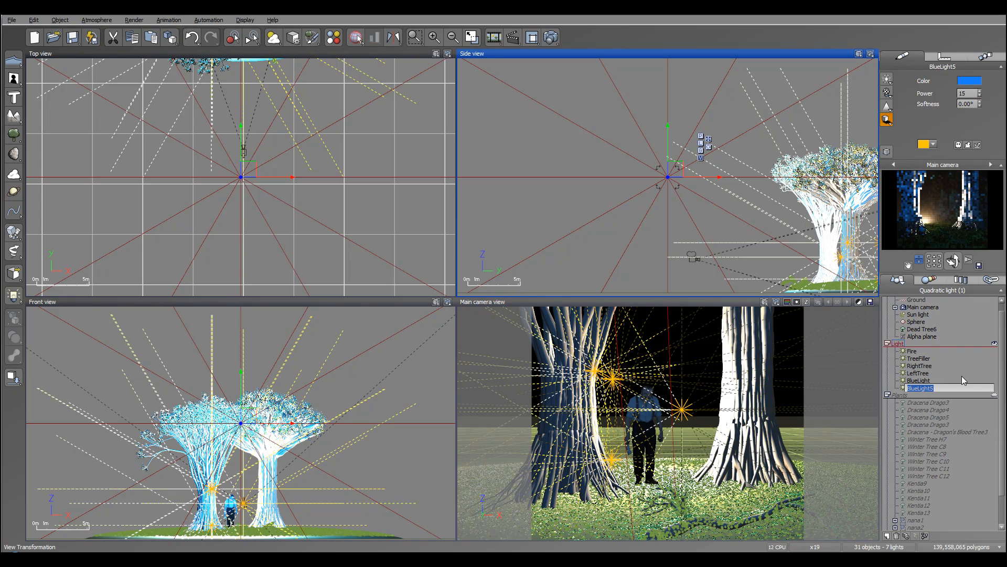
{"action": "type", "text": "ear"}
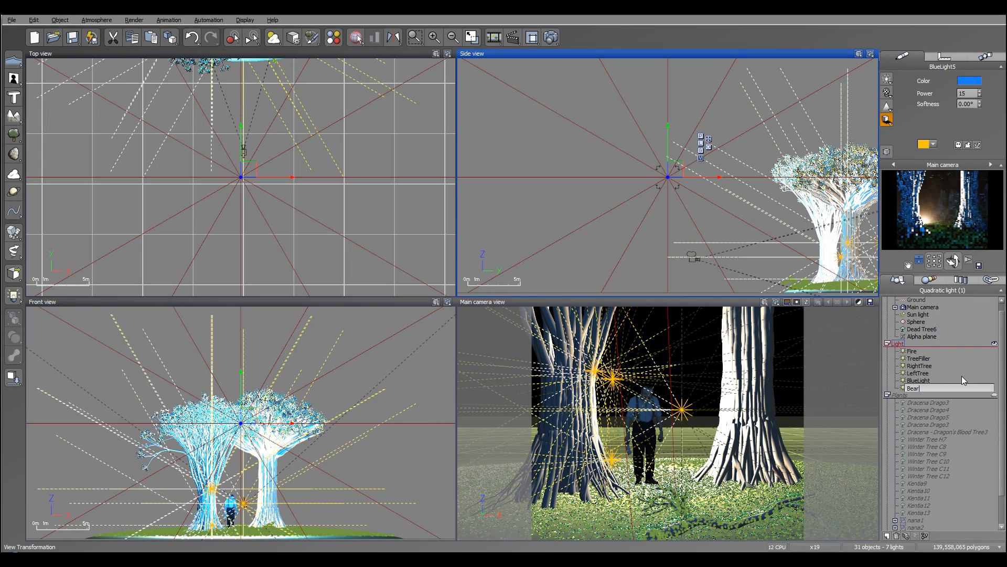
{"action": "type", "text": "sLight"}
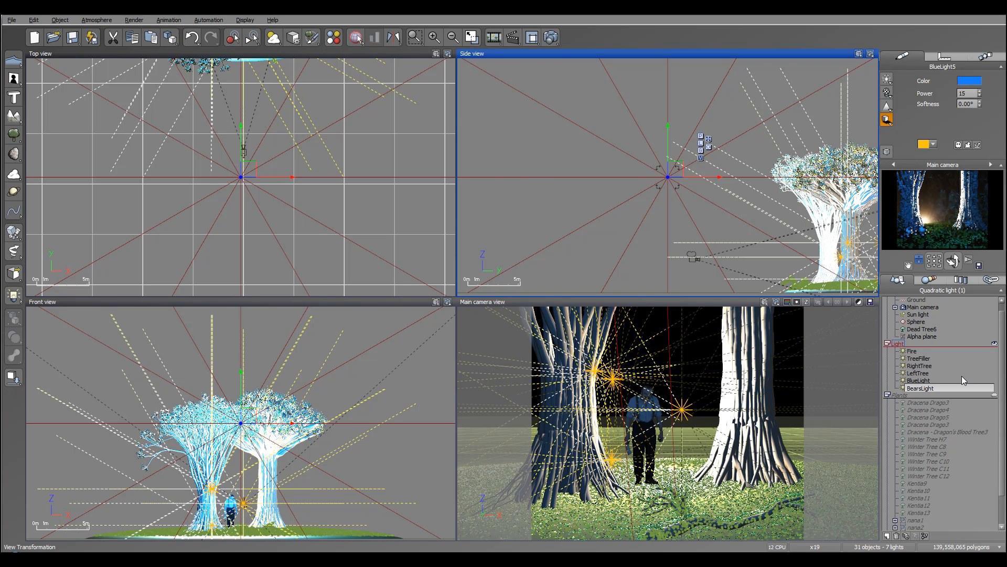
{"action": "left_click", "coordinate": [961, 376]}
{"action": "left_click", "coordinate": [930, 388]}
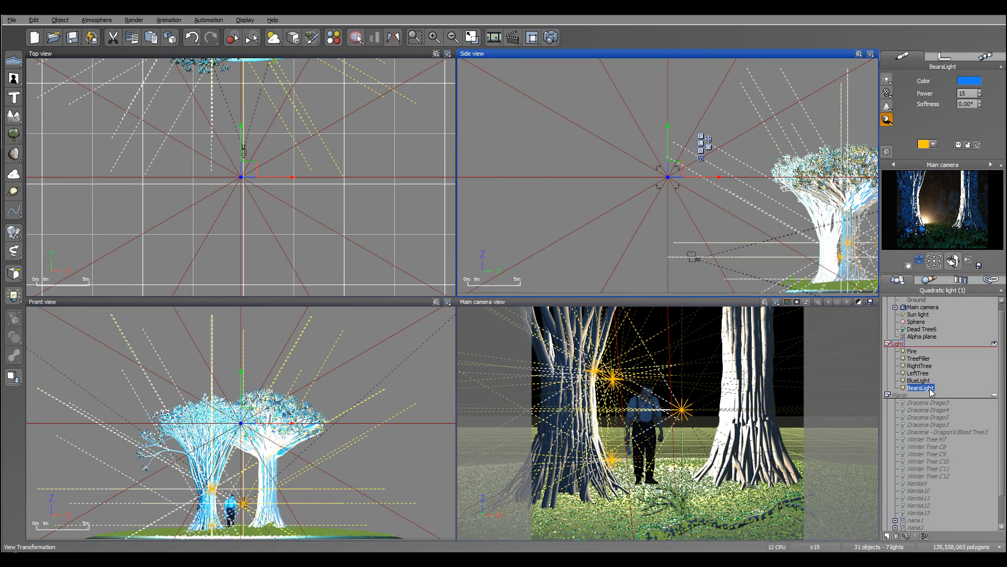
Step: Change BearsLight's colour to white
{"action": "right_click", "coordinate": [973, 83]}
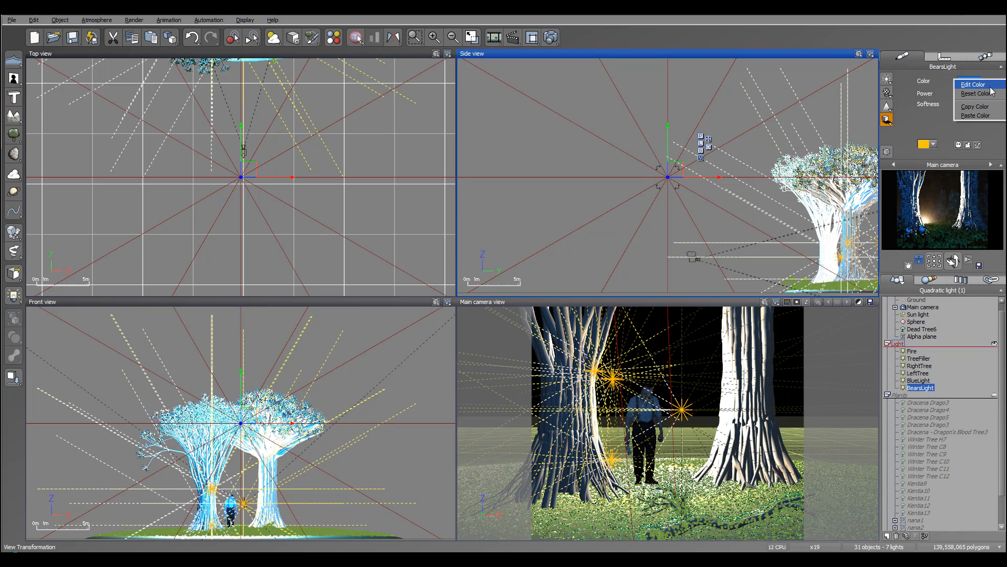
{"action": "left_click", "coordinate": [973, 84]}
{"action": "left_click", "coordinate": [1001, 50]}
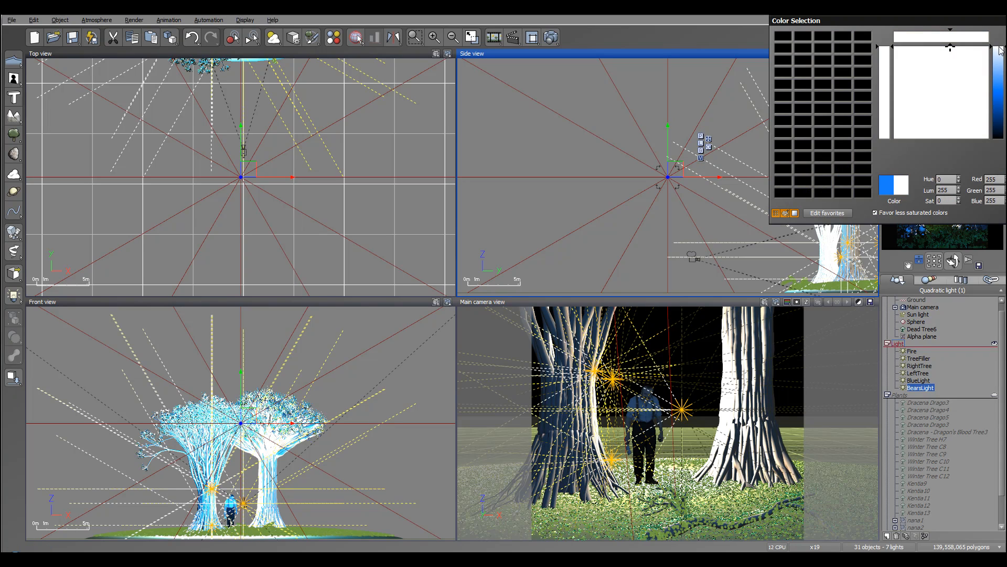
Step: Limit BearsLight's influence to only the marked objects nana1, nana2 and nana3, including their bodies
{"action": "right_click", "coordinate": [926, 387]}
{"action": "left_click", "coordinate": [944, 354]}
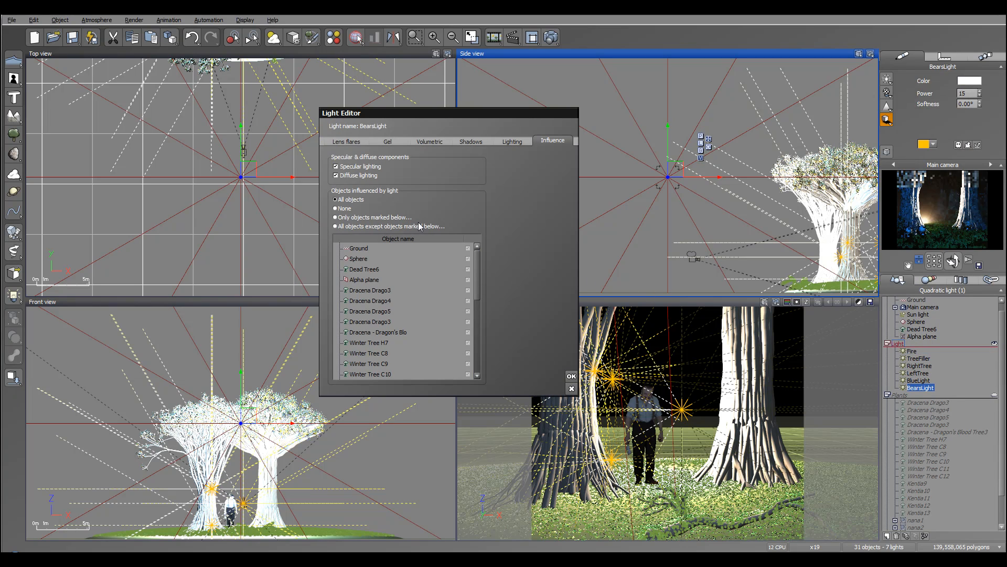
{"action": "left_click", "coordinate": [350, 217]}
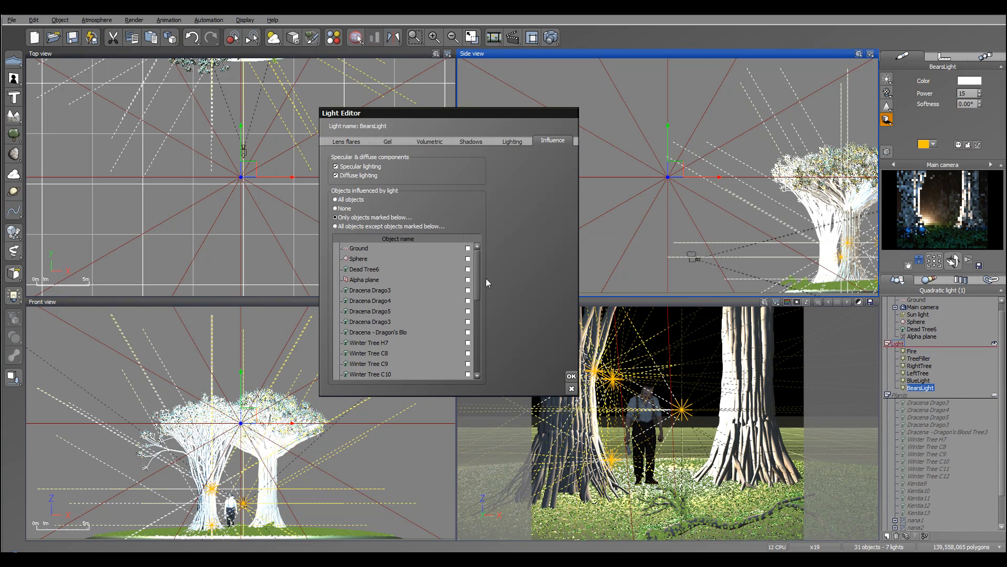
{"action": "left_click_drag", "start_coordinate": [477, 274], "coordinate": [478, 354]}
{"action": "left_click", "coordinate": [468, 266]}
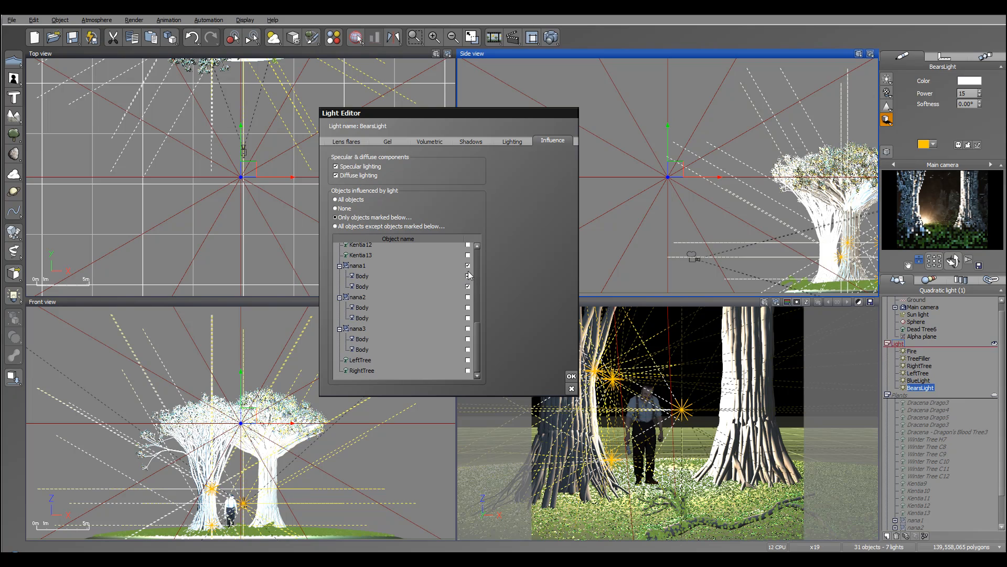
{"action": "left_click", "coordinate": [468, 297]}
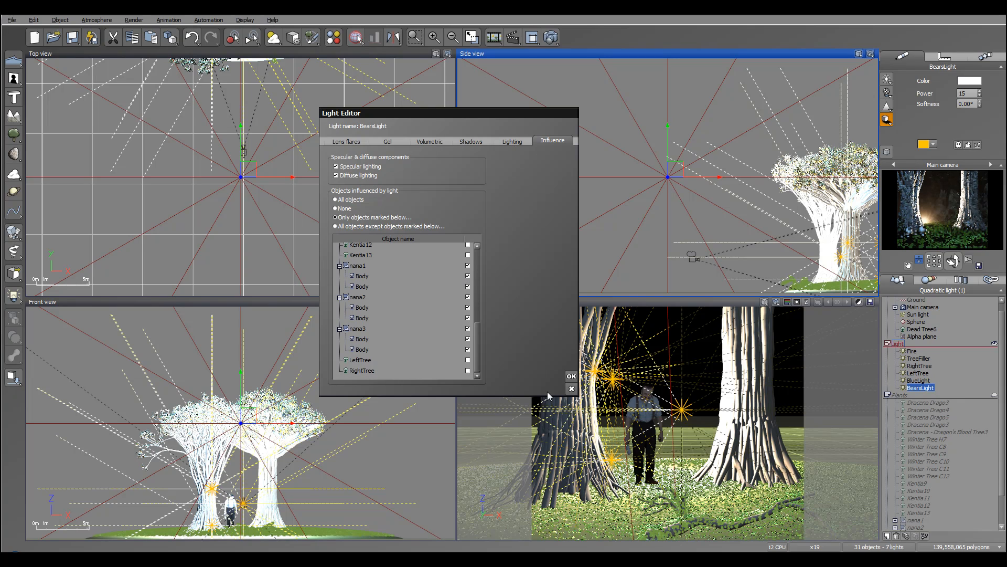
{"action": "left_click", "coordinate": [569, 376]}
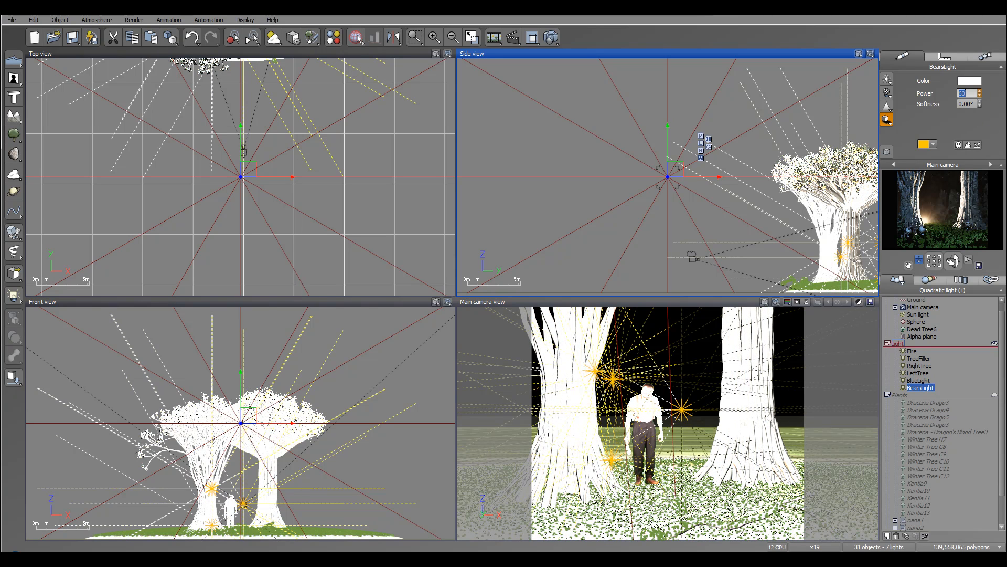
Step: Try a power of 50 for BearsLight, check it with a 700x600 test render and close the render
{"action": "right_click", "coordinate": [940, 238]}
{"action": "left_click", "coordinate": [551, 36]}
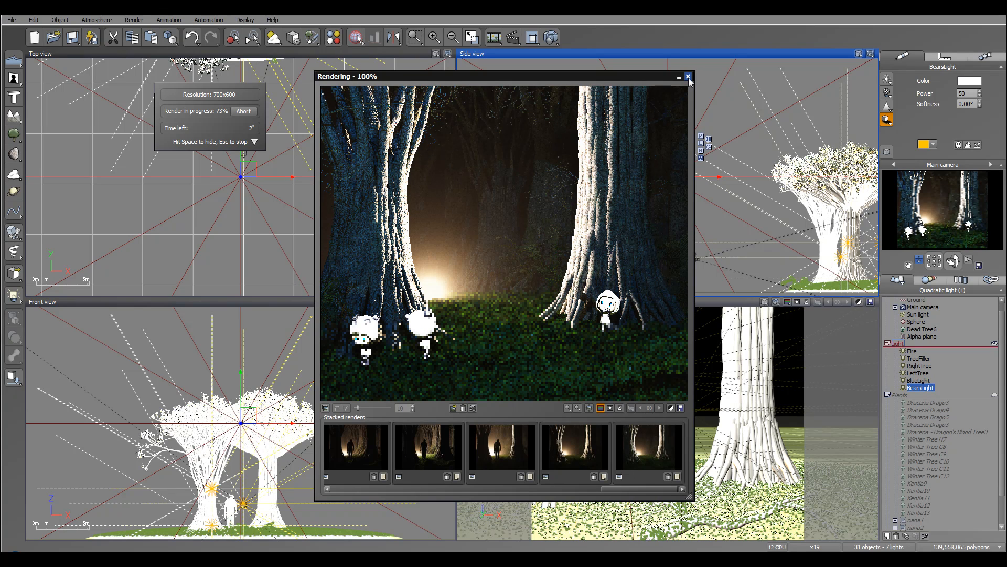
{"action": "key", "text": "Escape"}
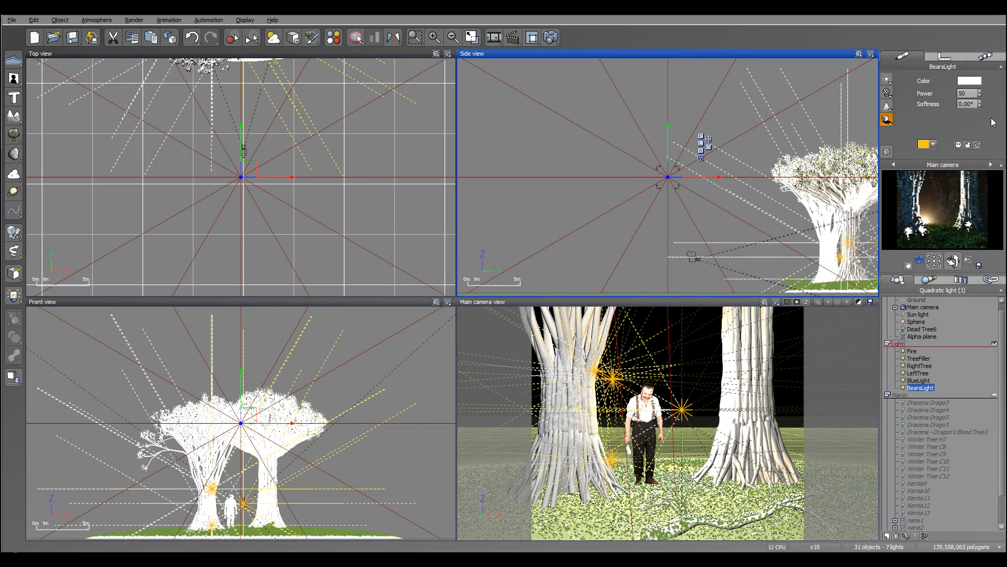
Step: Set BearsLight's power to 15, its softness to 7° and its colour to pale blue, about RGB 194, 241, 254
{"action": "type", "text": "15"}
{"action": "key", "text": "Tab"}
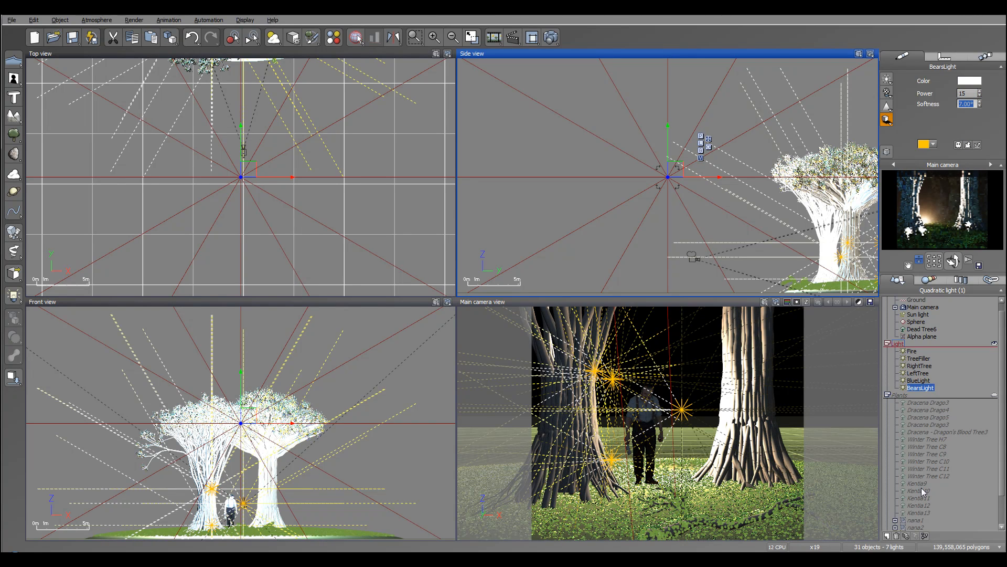
{"action": "right_click", "coordinate": [978, 82]}
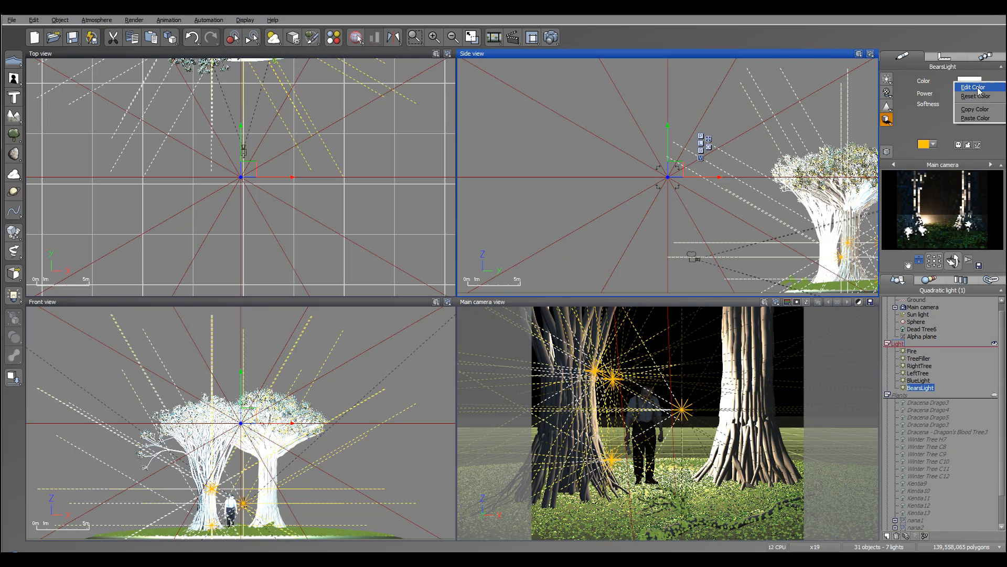
{"action": "left_click", "coordinate": [973, 88]}
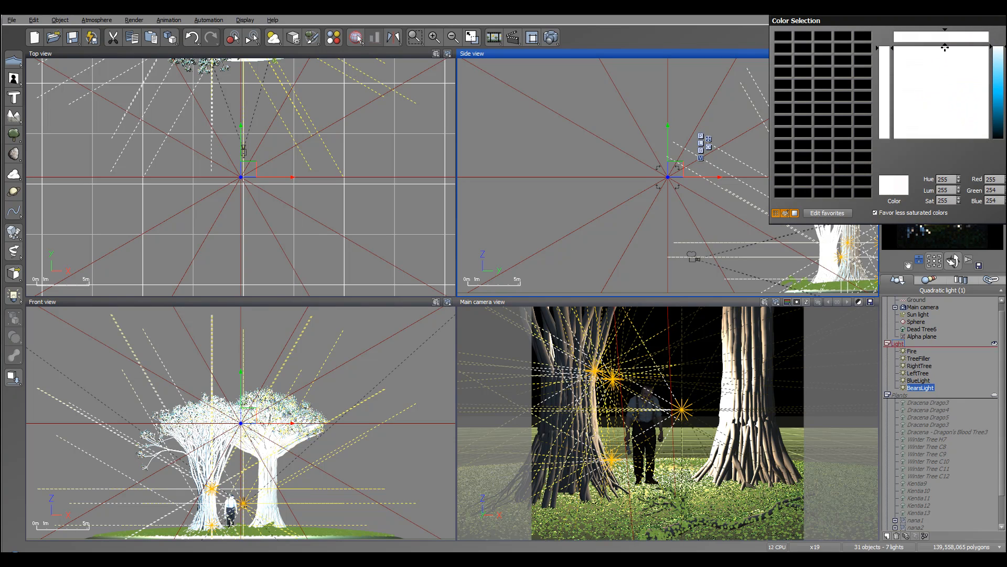
{"action": "left_click_drag", "start_coordinate": [998, 52], "coordinate": [998, 57]}
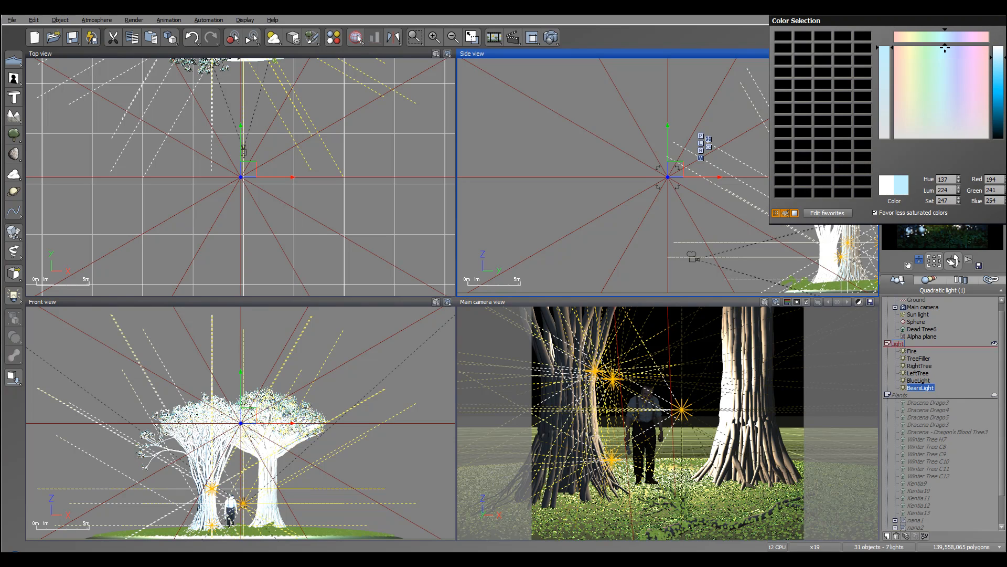
{"action": "key", "text": "Return"}
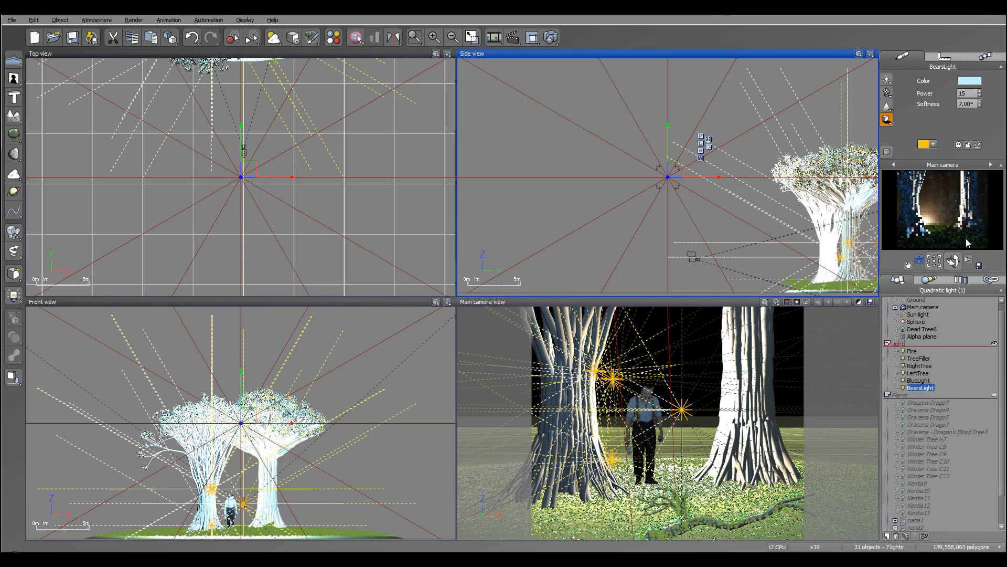
Step: Make a 700x600 test render of the main camera view to check the lit bears, and close it
{"action": "left_click", "coordinate": [551, 37]}
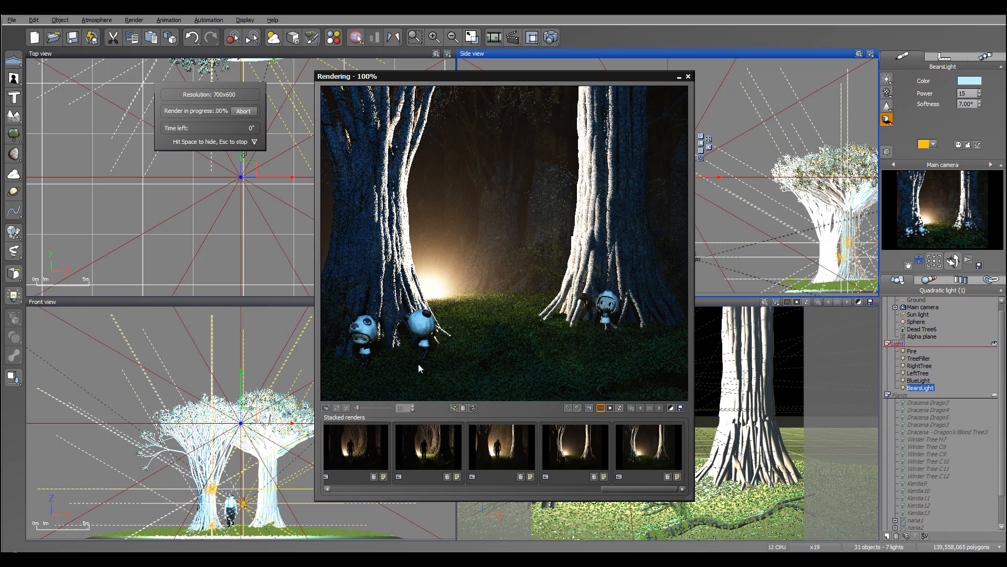
{"action": "left_click", "coordinate": [358, 365]}
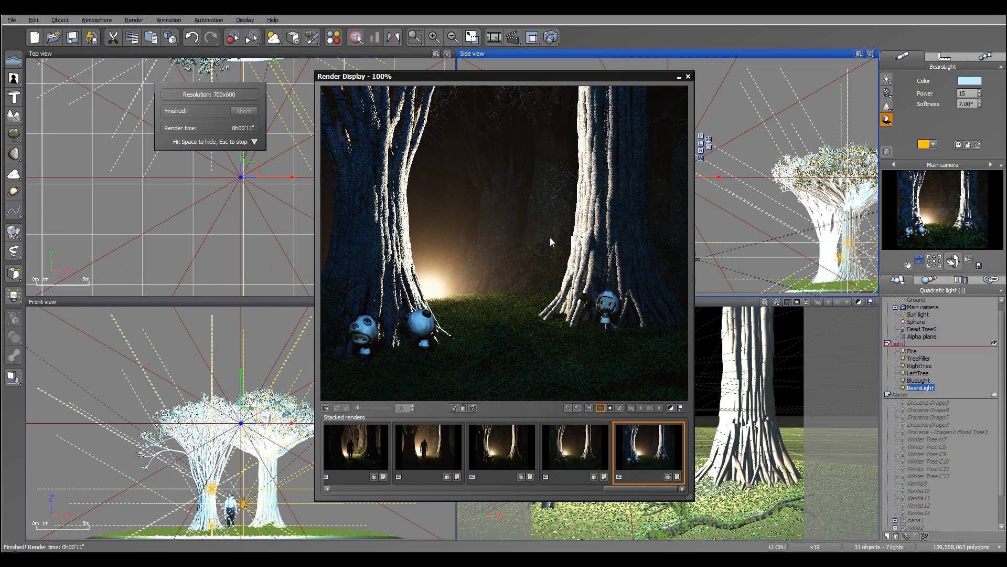
{"action": "left_click", "coordinate": [688, 76]}
Step: Add a plane and place it above the camera, in front of and below BearsLight
{"action": "right_click_drag", "start_coordinate": [720, 114], "coordinate": [671, 73]}
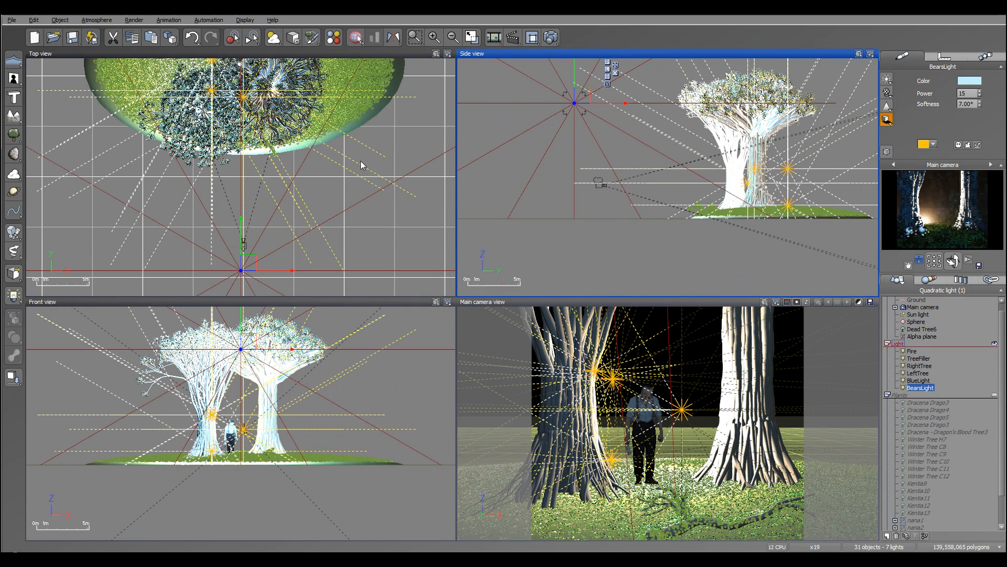
{"action": "left_click_drag", "start_coordinate": [14, 81], "coordinate": [140, 85]}
{"action": "left_click_drag", "start_coordinate": [252, 176], "coordinate": [250, 207]}
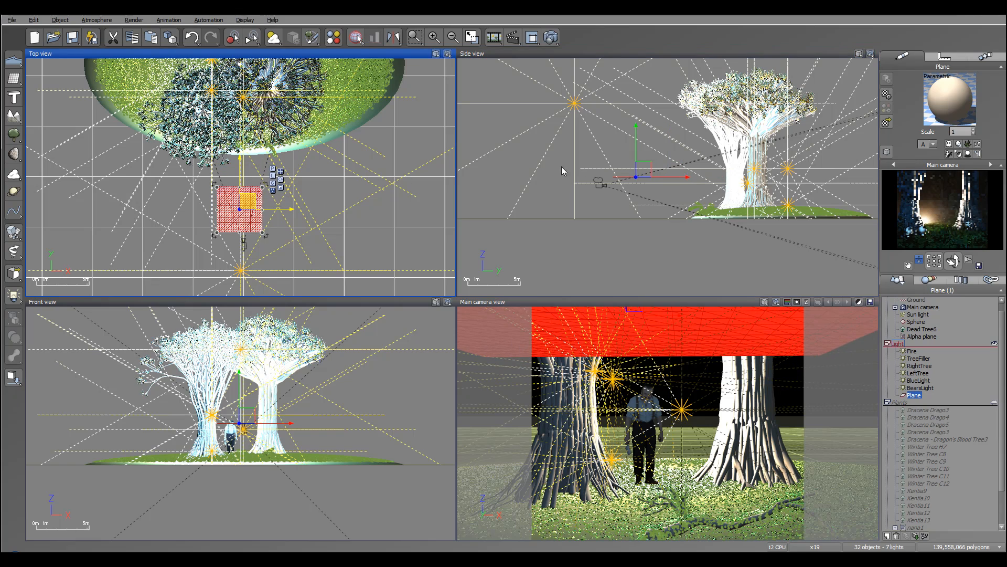
{"action": "left_click_drag", "start_coordinate": [620, 143], "coordinate": [619, 142]}
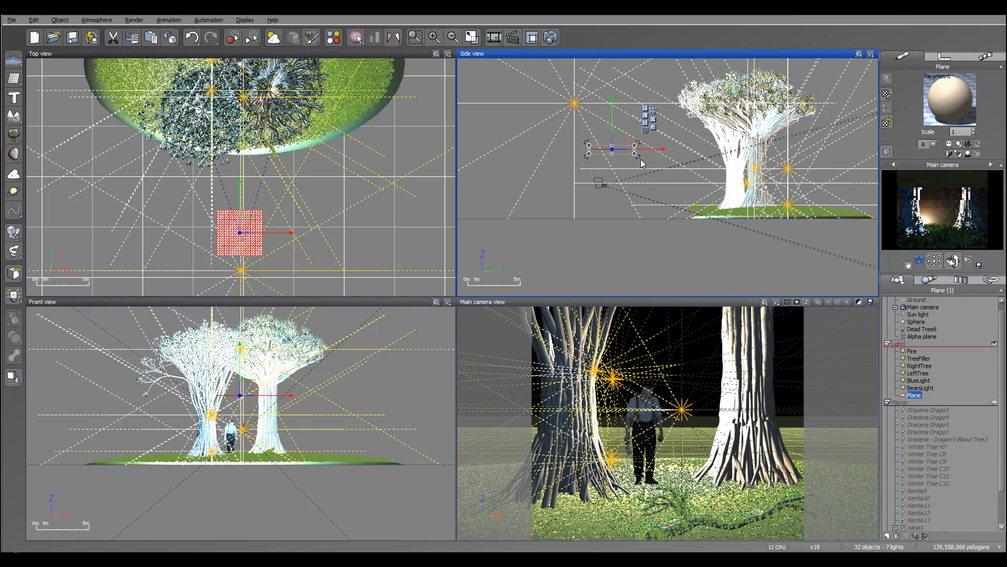
{"action": "left_click", "coordinate": [642, 154]}
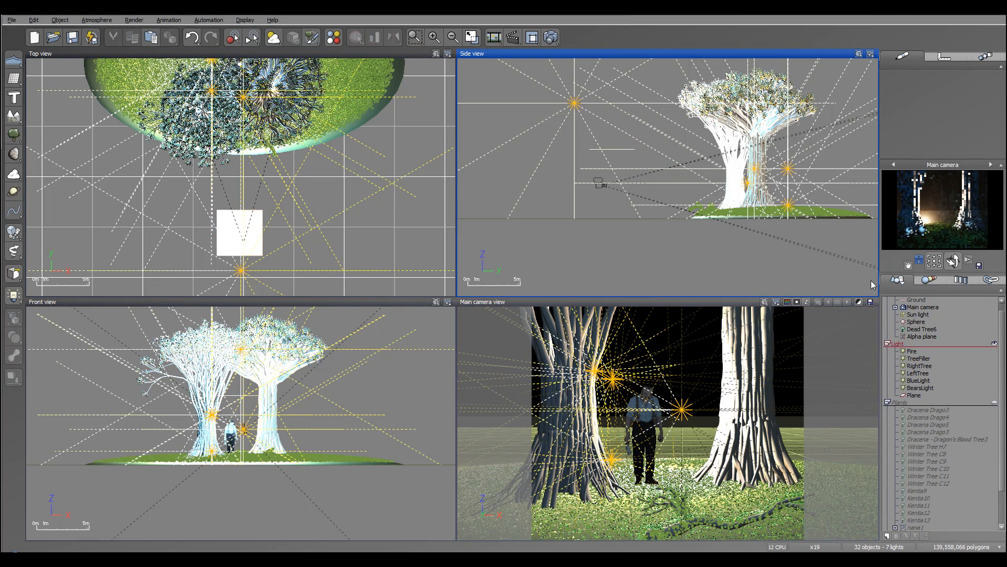
Step: Enlarge the plane in the top view to a rectangle about 12 m by 8.5 m
{"action": "left_click", "coordinate": [916, 396]}
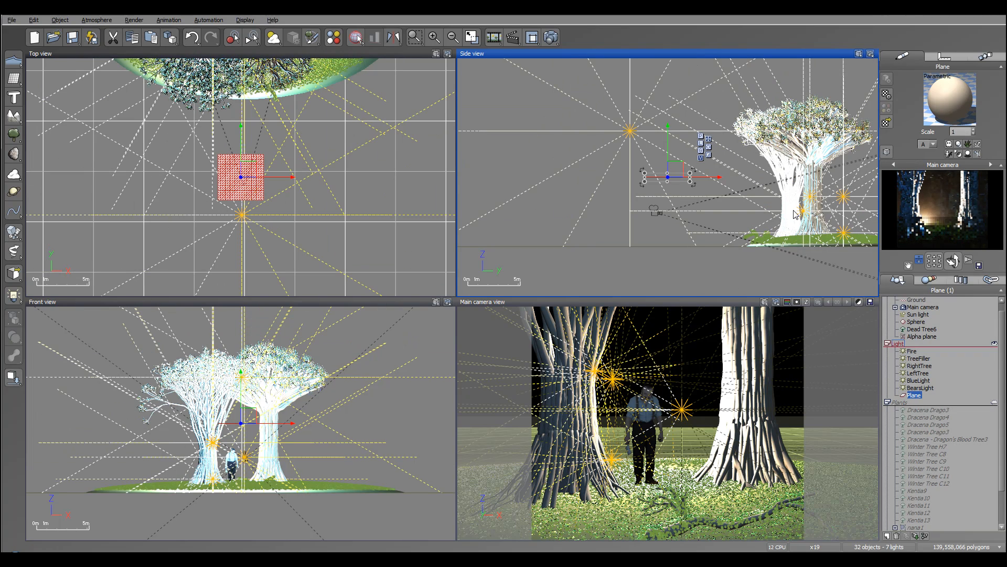
{"action": "right_click_drag", "start_coordinate": [296, 204], "coordinate": [366, 235]}
{"action": "left_click_drag", "start_coordinate": [333, 210], "coordinate": [377, 209]}
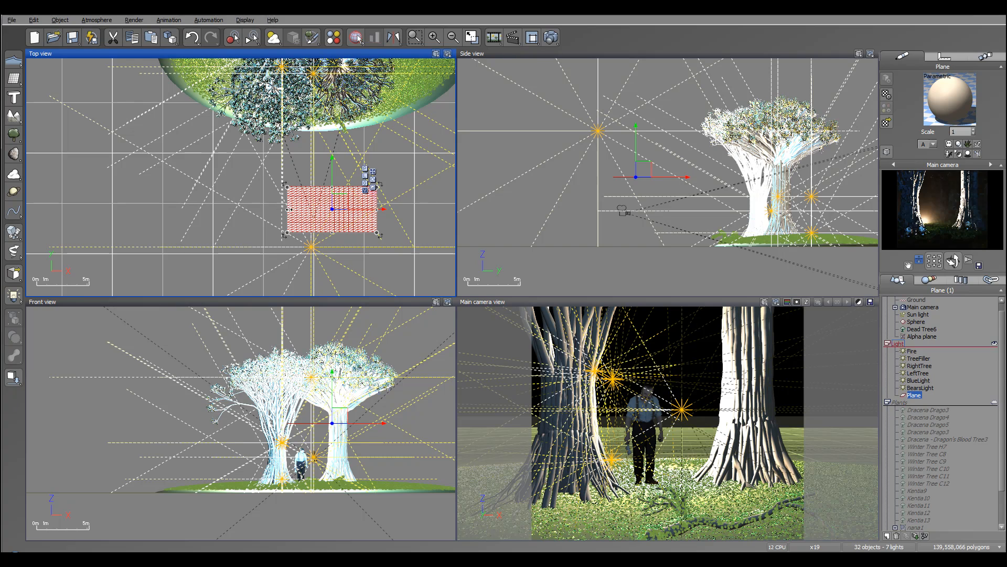
{"action": "left_click_drag", "start_coordinate": [289, 210], "coordinate": [253, 209]}
{"action": "left_click_drag", "start_coordinate": [314, 231], "coordinate": [315, 273]}
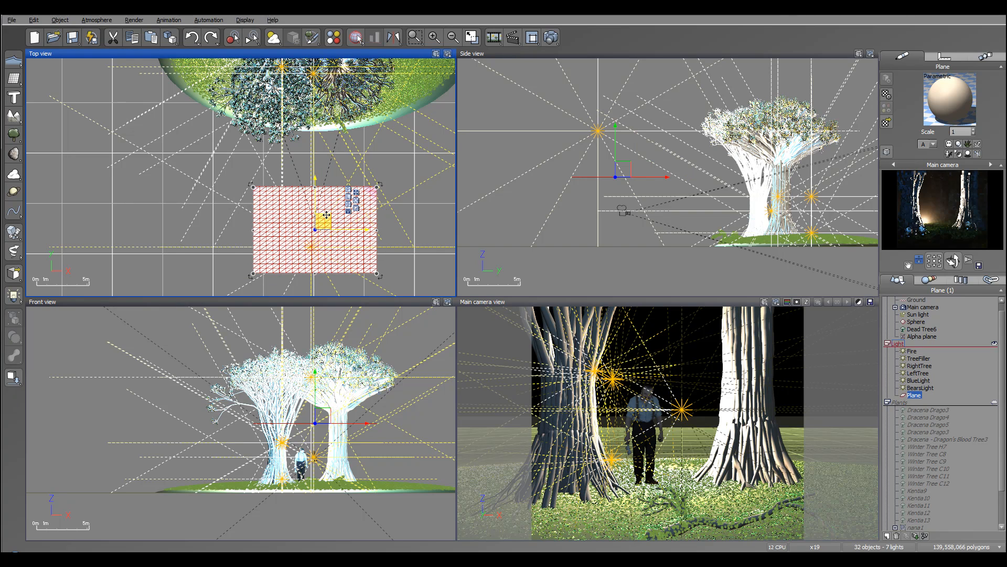
Step: Position the plane between BearsLight and the trees and tilt it slightly in the side view, raising its tree-side edge
{"action": "left_click_drag", "start_coordinate": [326, 216], "coordinate": [325, 186]}
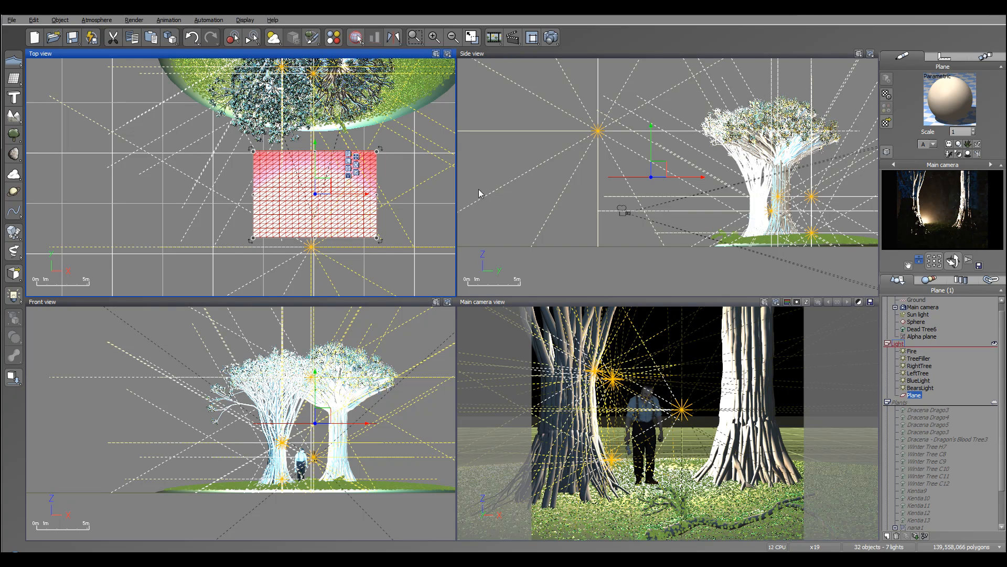
{"action": "left_click_drag", "start_coordinate": [659, 169], "coordinate": [650, 167]}
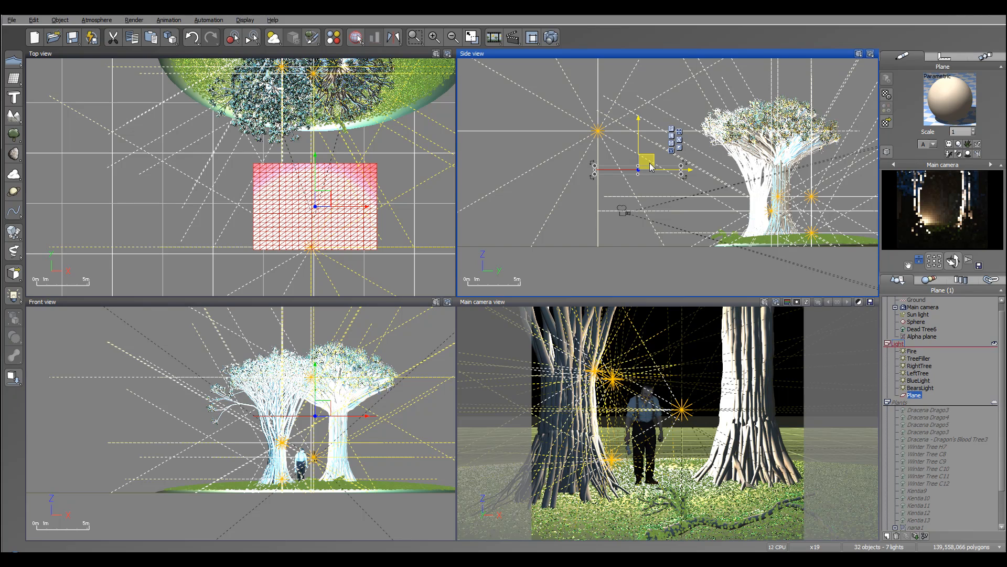
{"action": "left_click_drag", "start_coordinate": [685, 163], "coordinate": [641, 163]}
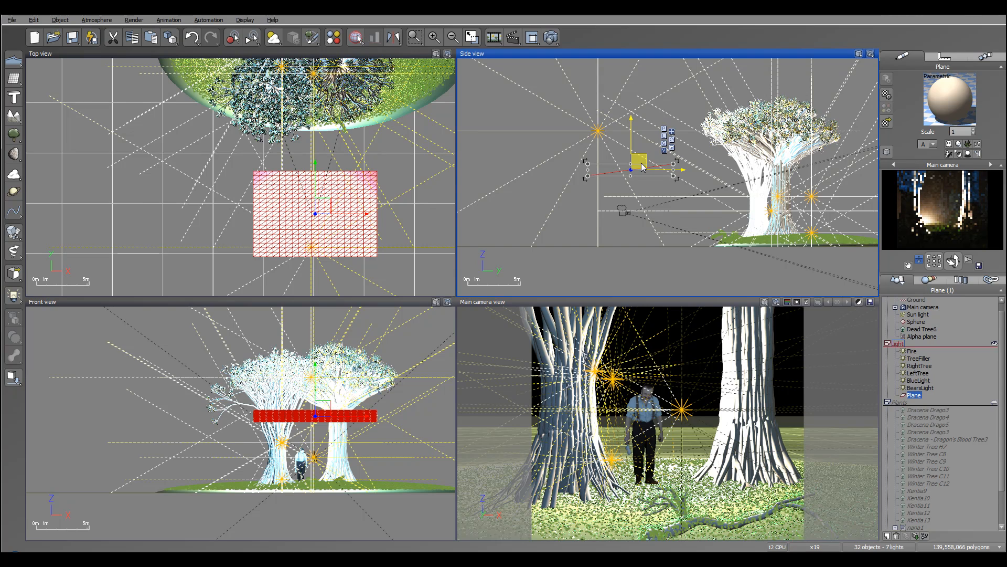
{"action": "left_click_drag", "start_coordinate": [642, 163], "coordinate": [635, 164]}
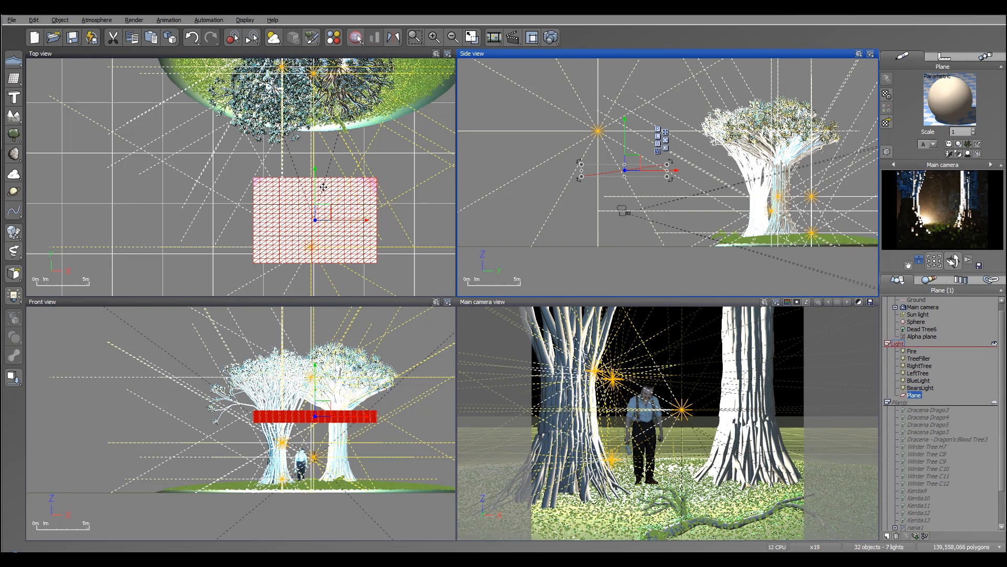
Step: Shift the plane away from the trees, under BearsLight, and rotate it about 8° counterclockwise in the top view
{"action": "left_click_drag", "start_coordinate": [323, 214], "coordinate": [324, 223]}
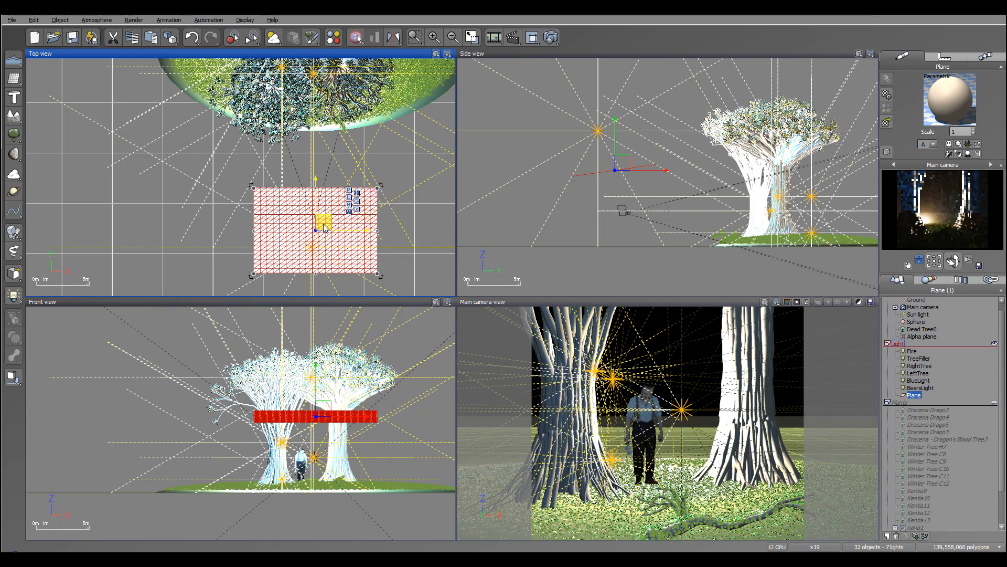
{"action": "left_click_drag", "start_coordinate": [324, 224], "coordinate": [323, 234]}
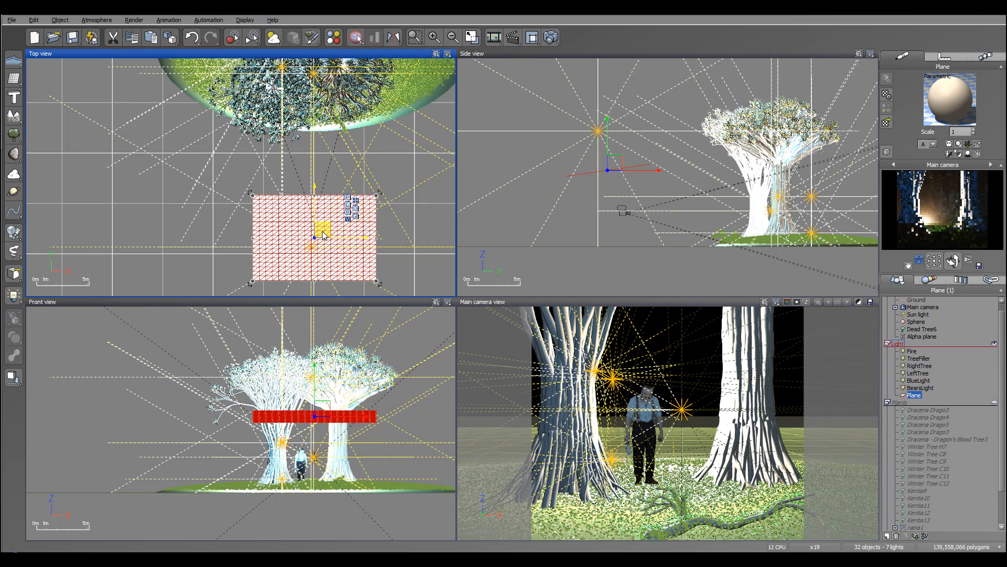
{"action": "left_click_drag", "start_coordinate": [380, 288], "coordinate": [390, 282]}
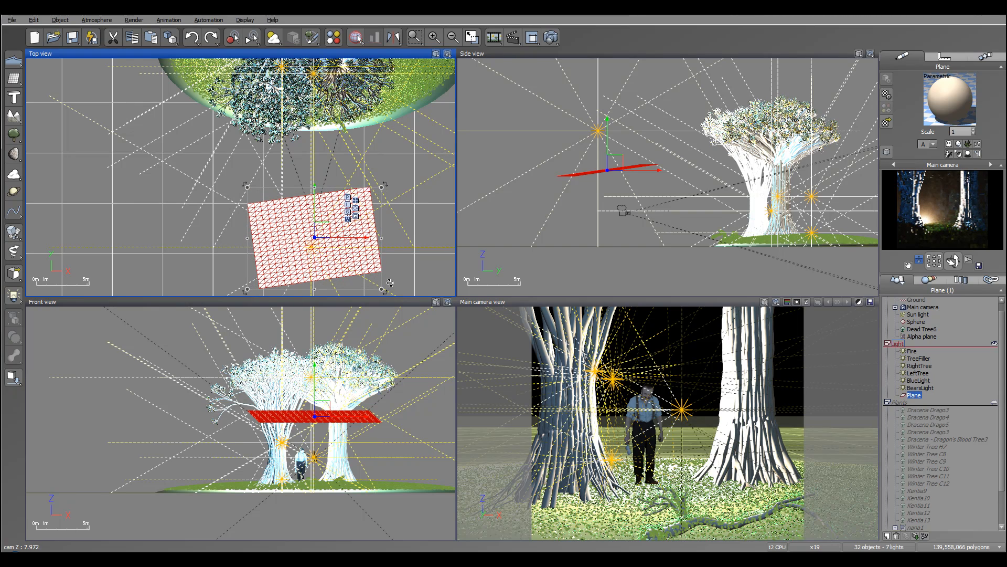
{"action": "left_click_drag", "start_coordinate": [321, 229], "coordinate": [326, 234]}
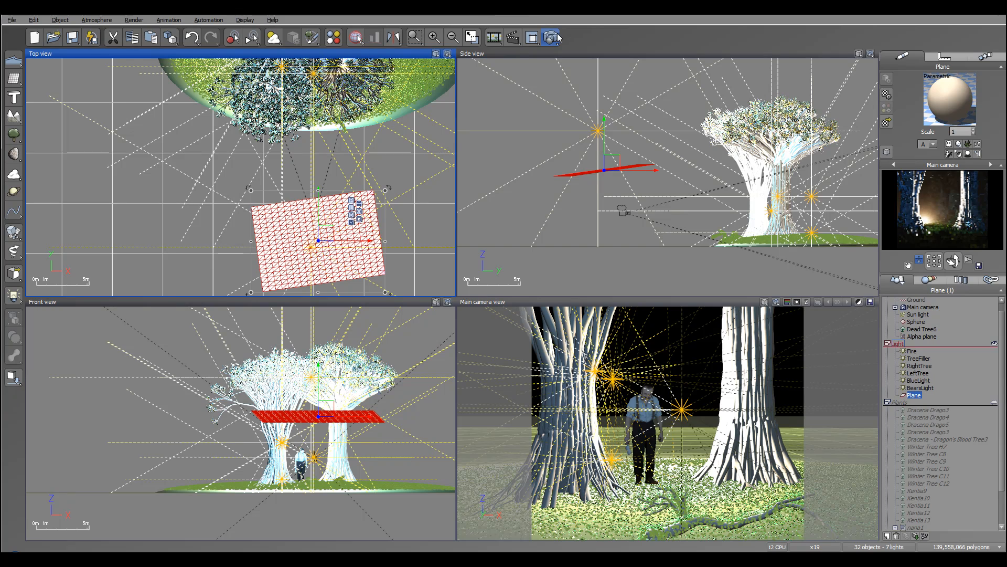
Step: Set the global transparency of the plane's material to 21% and apply the change
{"action": "double_click", "coordinate": [945, 97]}
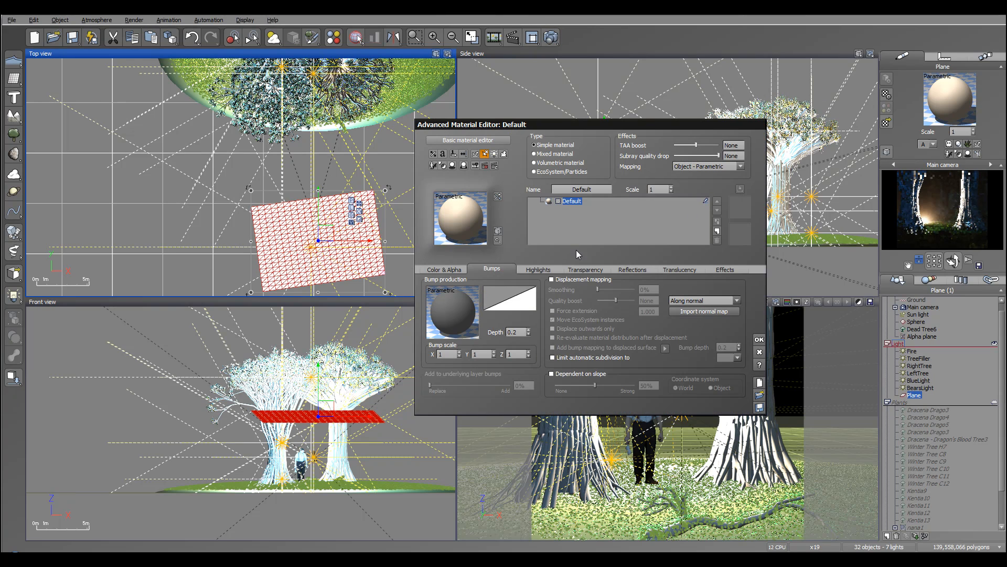
{"action": "left_click", "coordinate": [586, 270]}
{"action": "left_click_drag", "start_coordinate": [457, 283], "coordinate": [465, 283]}
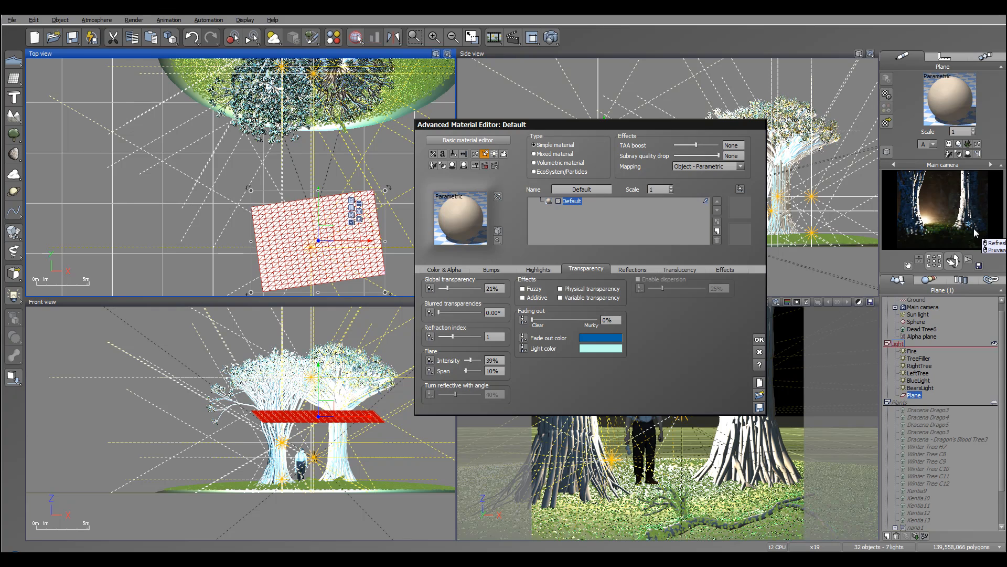
{"action": "left_click", "coordinate": [759, 339]}
Step: Make a 700x600 test render to check the plane's shadow on the bears and foreground, keeping the default post-render options
{"action": "left_click", "coordinate": [551, 37]}
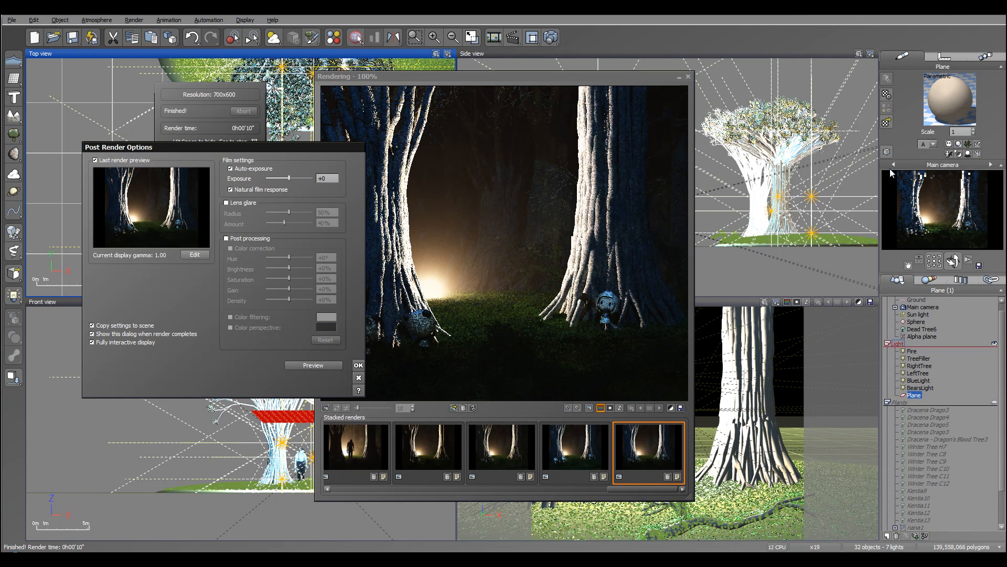
{"action": "left_click", "coordinate": [359, 365]}
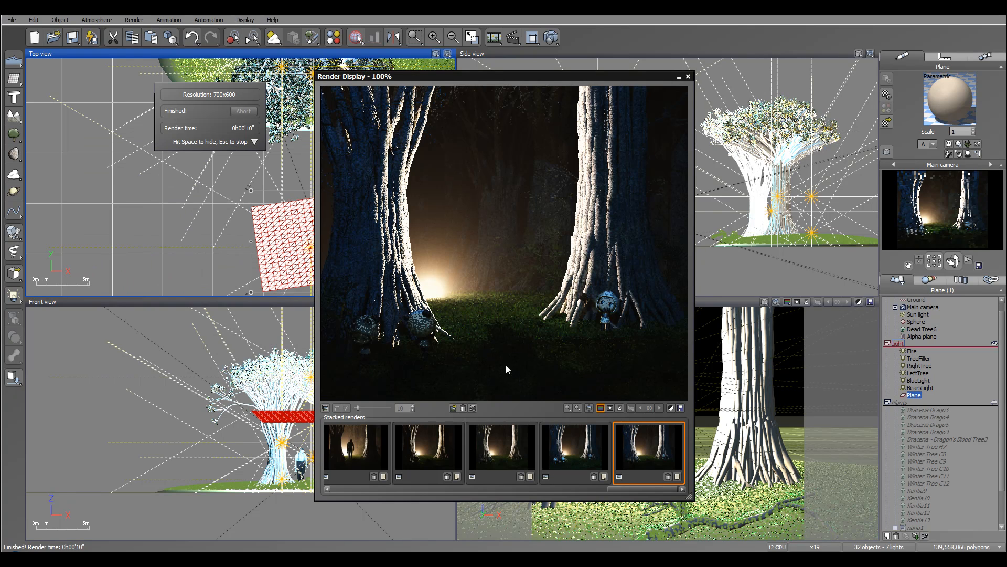
Step: Move BearsLight beneath the shading plane in the side view, down near the camera's height, and set its power to 10
{"action": "left_click", "coordinate": [688, 77]}
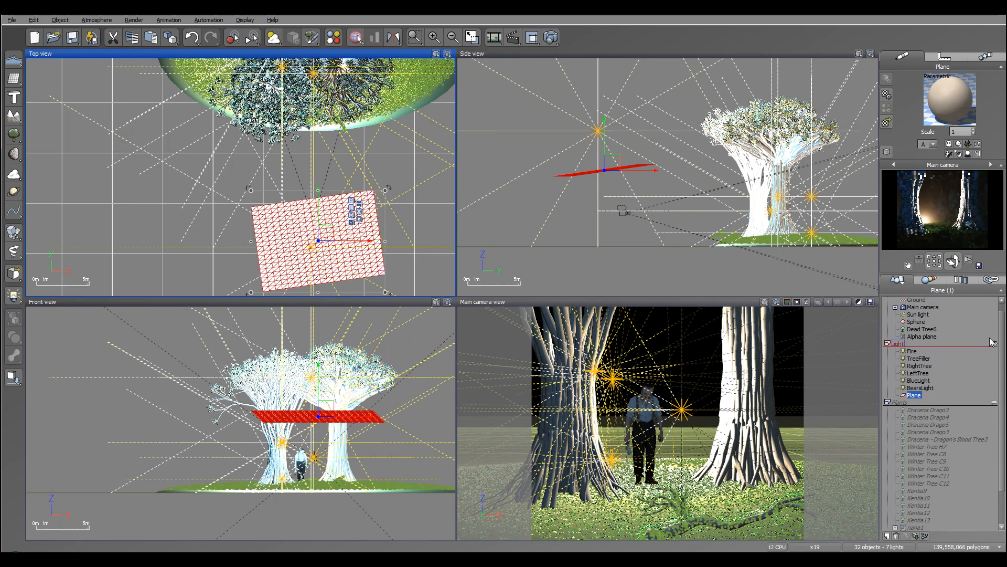
{"action": "left_click", "coordinate": [920, 387]}
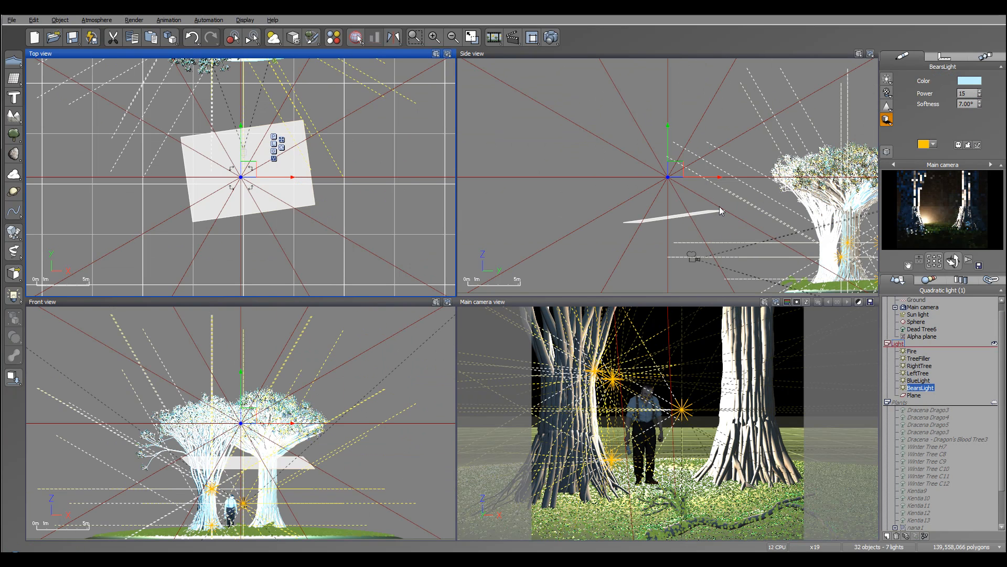
{"action": "left_click_drag", "start_coordinate": [676, 168], "coordinate": [701, 222]}
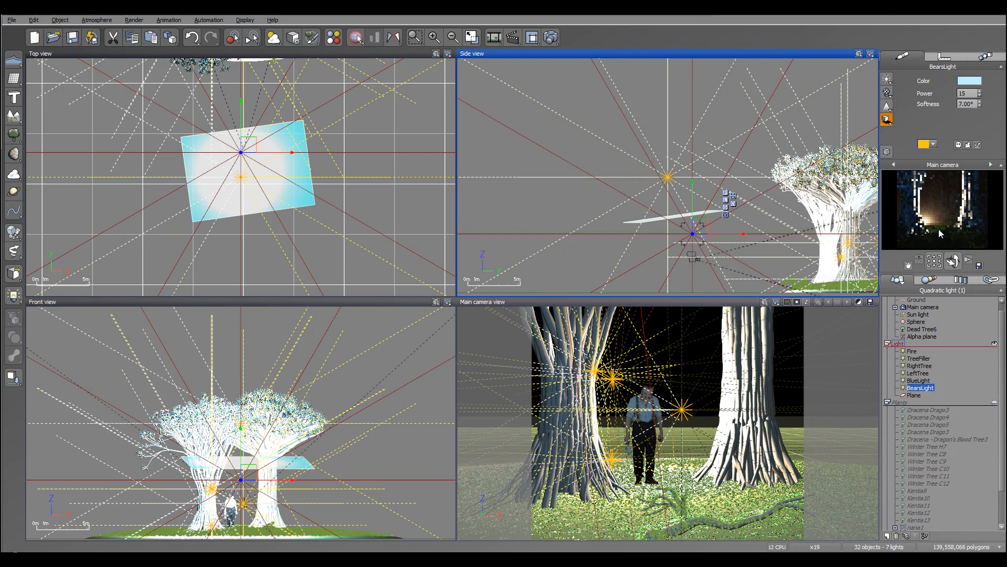
{"action": "right_click", "coordinate": [923, 246]}
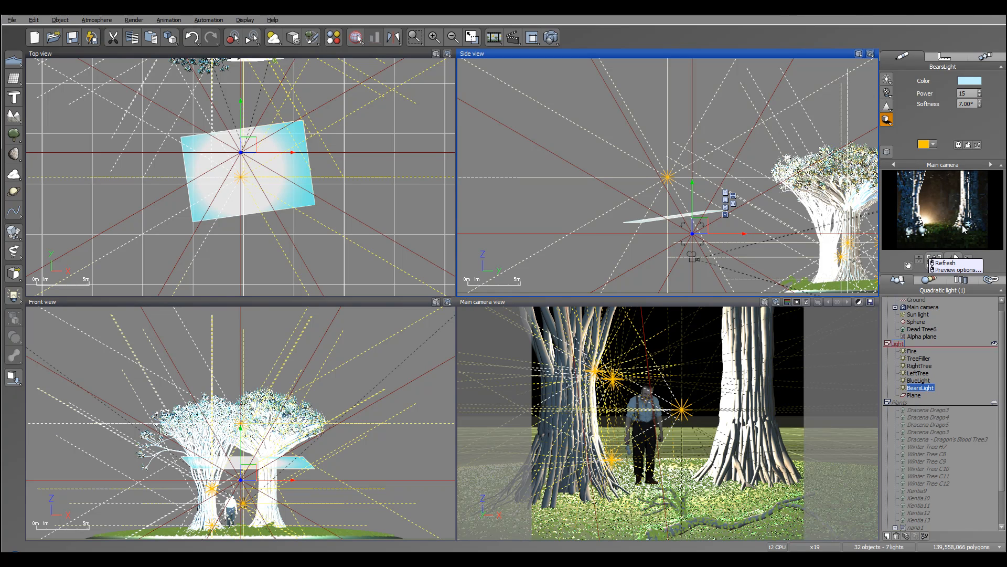
{"action": "left_click", "coordinate": [980, 95]}
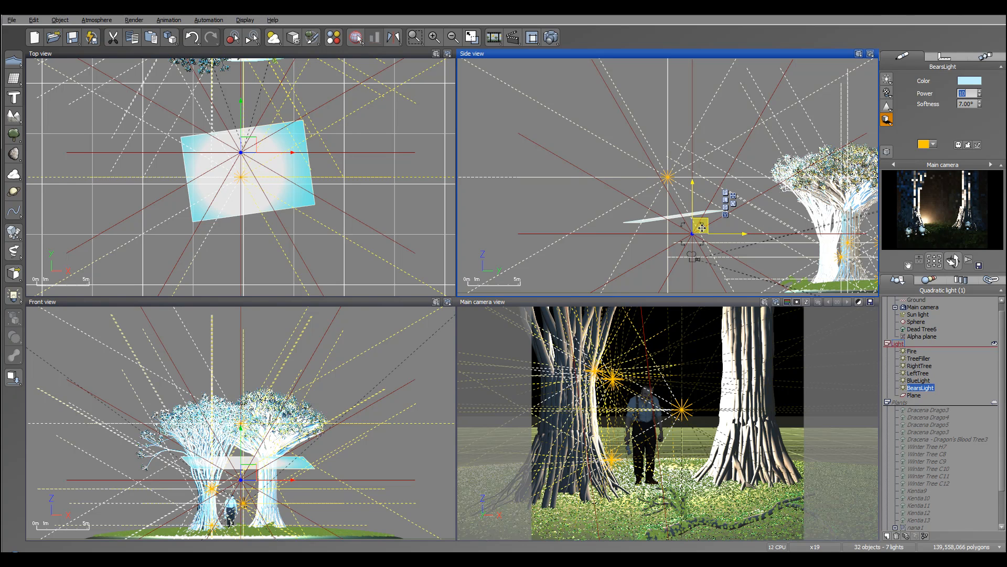
{"action": "left_click_drag", "start_coordinate": [700, 227], "coordinate": [675, 255]}
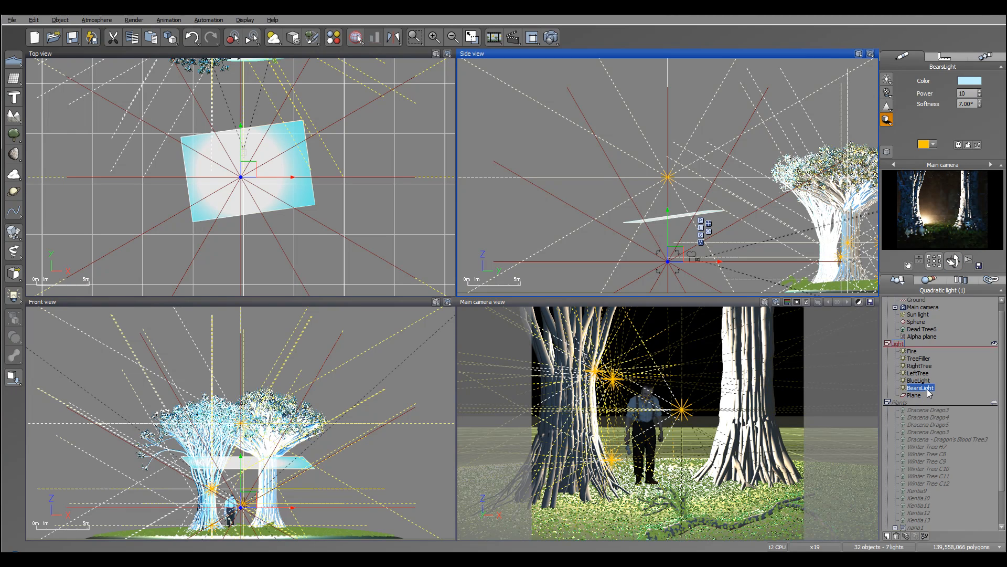
Step: Duplicate BearsLight and rename the copy FrontPlant
{"action": "key", "text": "ctrl+d"}
{"action": "double_click", "coordinate": [922, 402]}
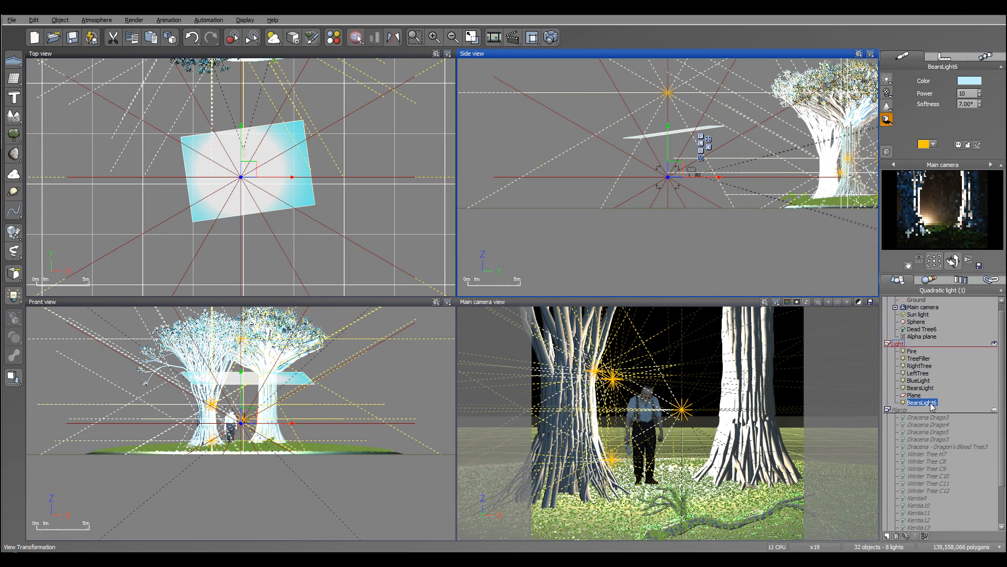
{"action": "left_click", "coordinate": [922, 402]}
{"action": "type", "text": "Fro"}
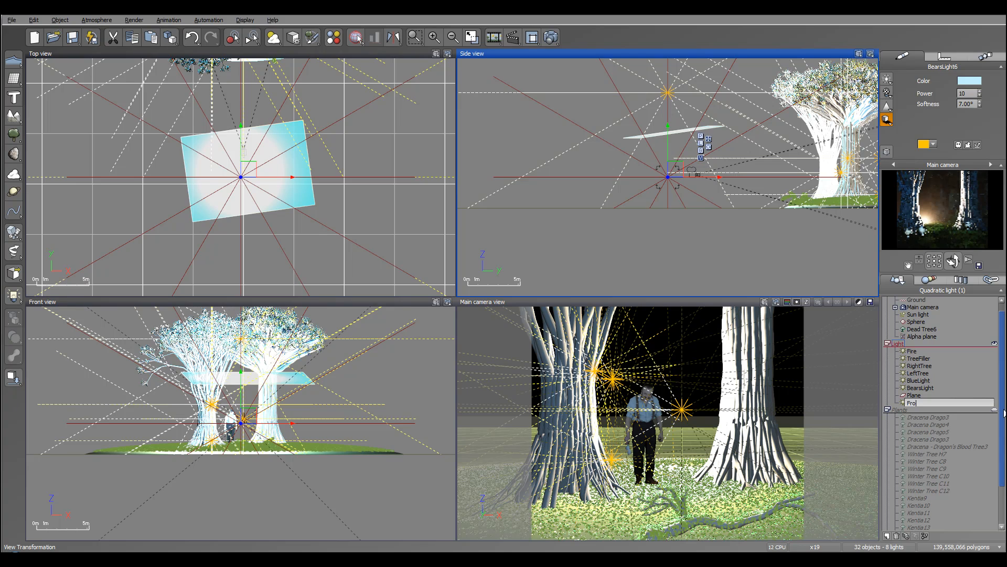
{"action": "type", "text": "ntPlant"}
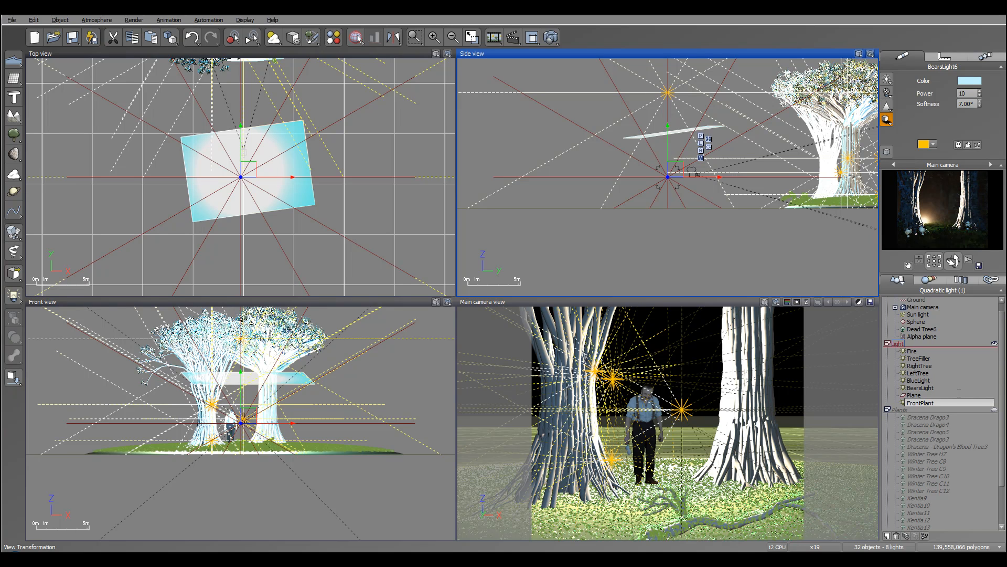
{"action": "key", "text": "Return"}
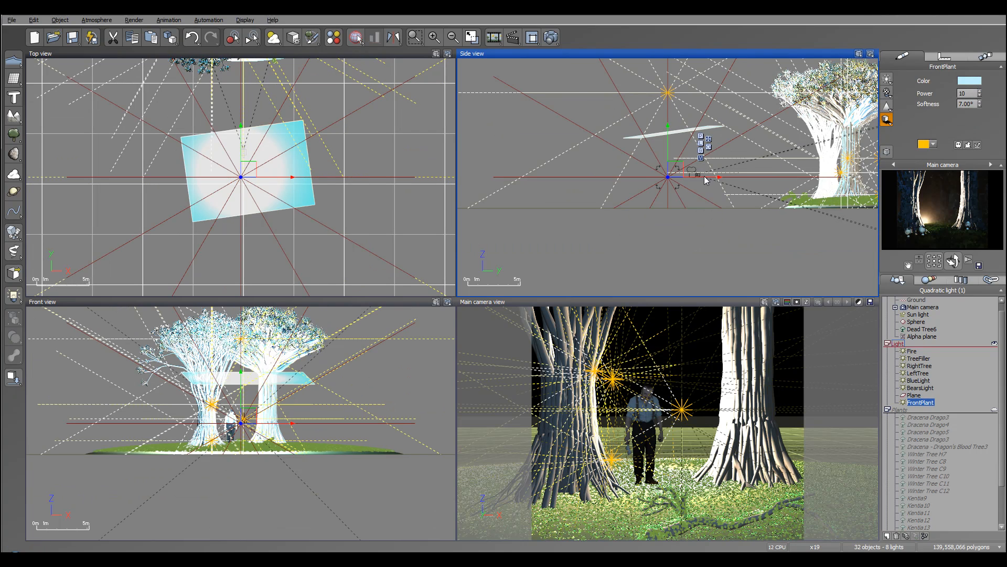
Step: Move FrontPlant slightly up and toward the trees in the side view, and restrict its influence to Dead Tree6 only
{"action": "left_click_drag", "start_coordinate": [706, 180], "coordinate": [723, 163]}
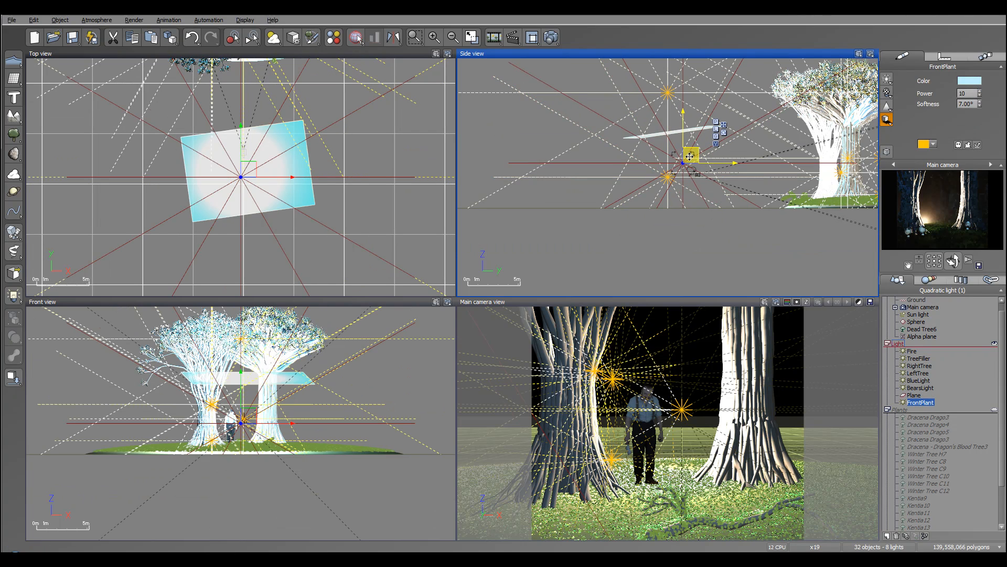
{"action": "right_click", "coordinate": [923, 402]}
{"action": "left_click", "coordinate": [942, 365]}
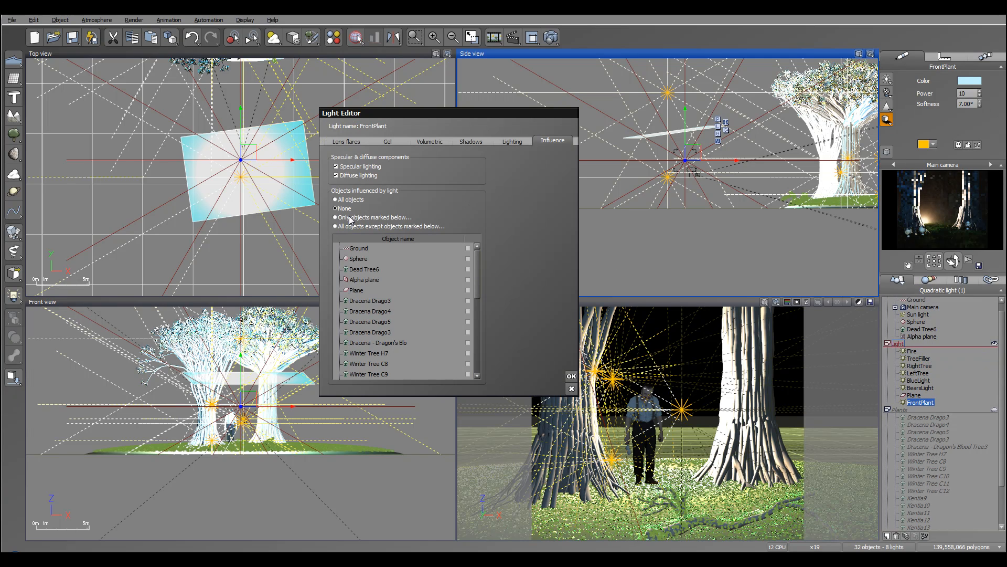
{"action": "mouse_move", "coordinate": [478, 270]}
{"action": "left_mouse_down"}
{"action": "mouse_move", "coordinate": [477, 336]}
{"action": "mouse_move", "coordinate": [486, 264]}
{"action": "left_mouse_up"}
{"action": "left_click", "coordinate": [467, 269]}
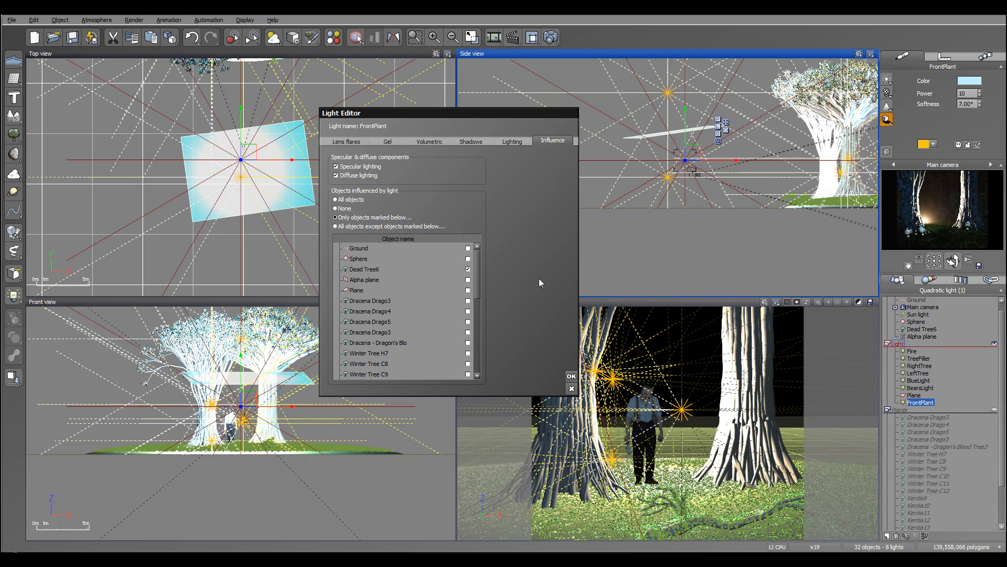
{"action": "left_click", "coordinate": [570, 377]}
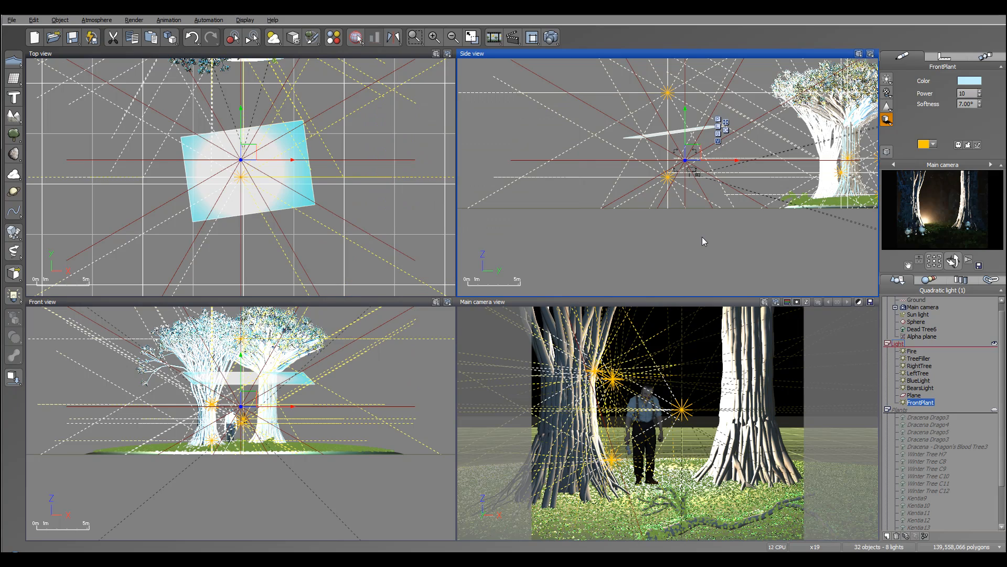
Step: Set FrontPlant's power to 5 and make a 700x600 test render, keeping the default post-render options
{"action": "left_click", "coordinate": [980, 92]}
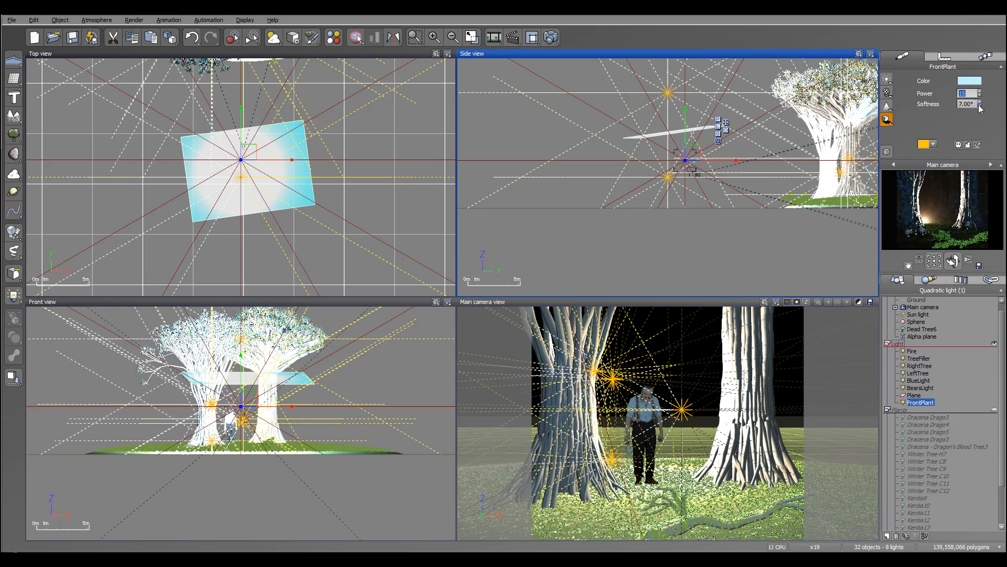
{"action": "type", "text": "5"}
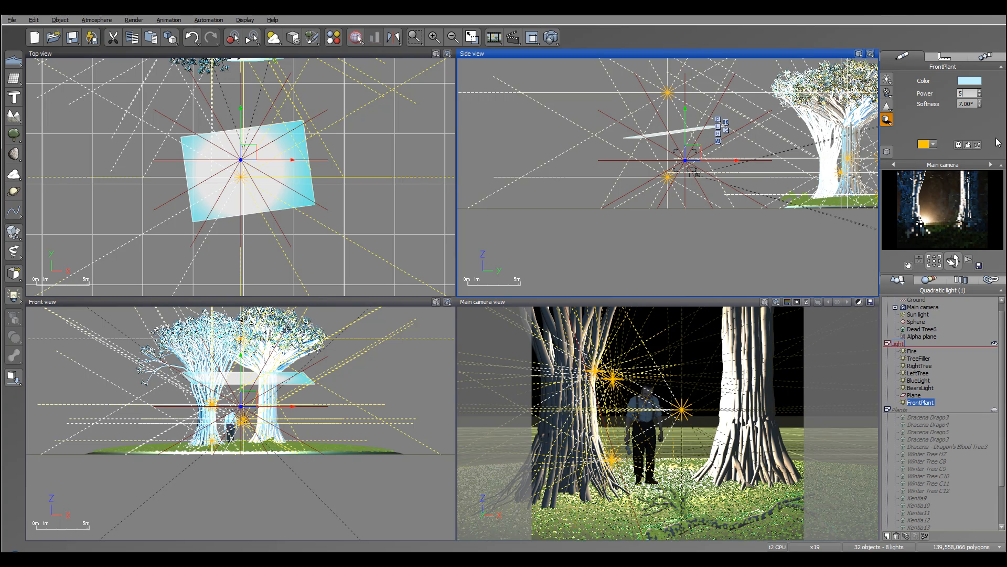
{"action": "left_click", "coordinate": [551, 38]}
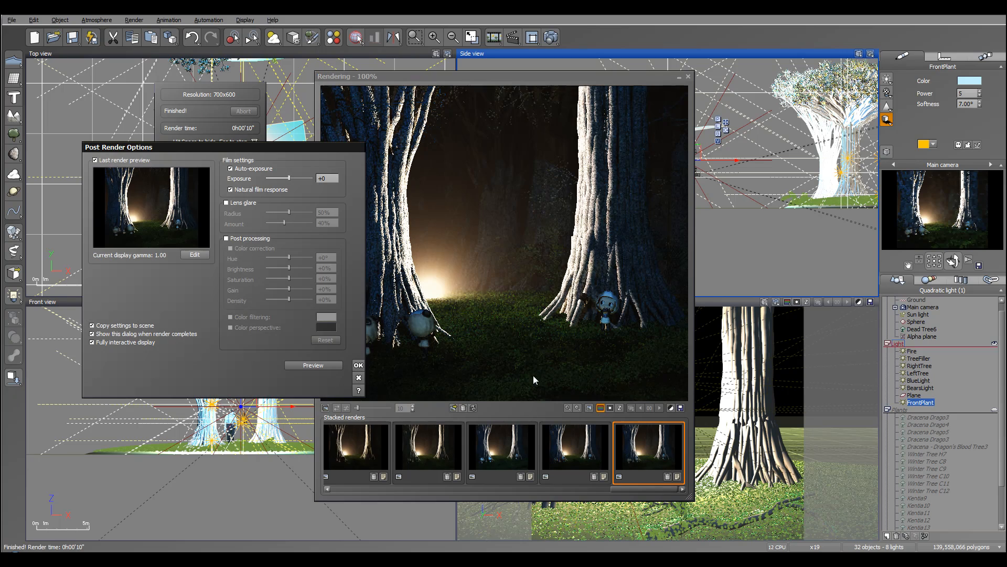
{"action": "left_click", "coordinate": [358, 366]}
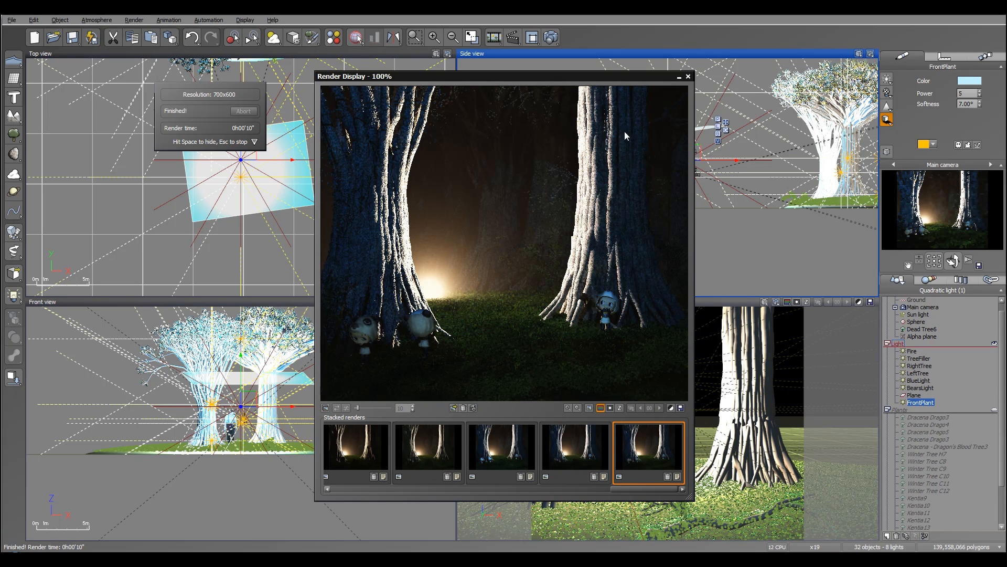
{"action": "left_click", "coordinate": [688, 76]}
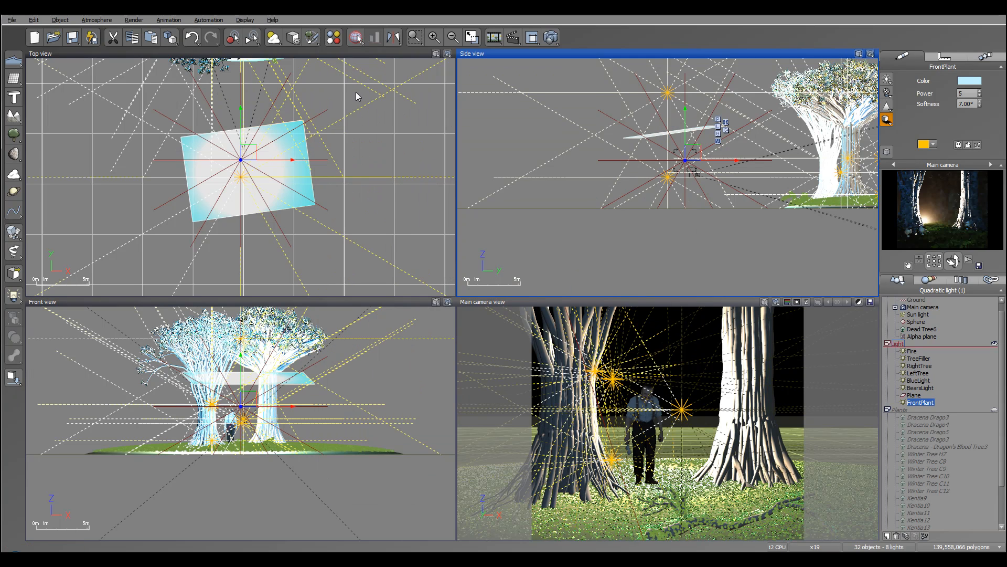
Step: Set the atmosphere's ambient light color to a dark blue, RGB 0, 40, 84
{"action": "left_click", "coordinate": [96, 20]}
{"action": "left_click", "coordinate": [110, 88]}
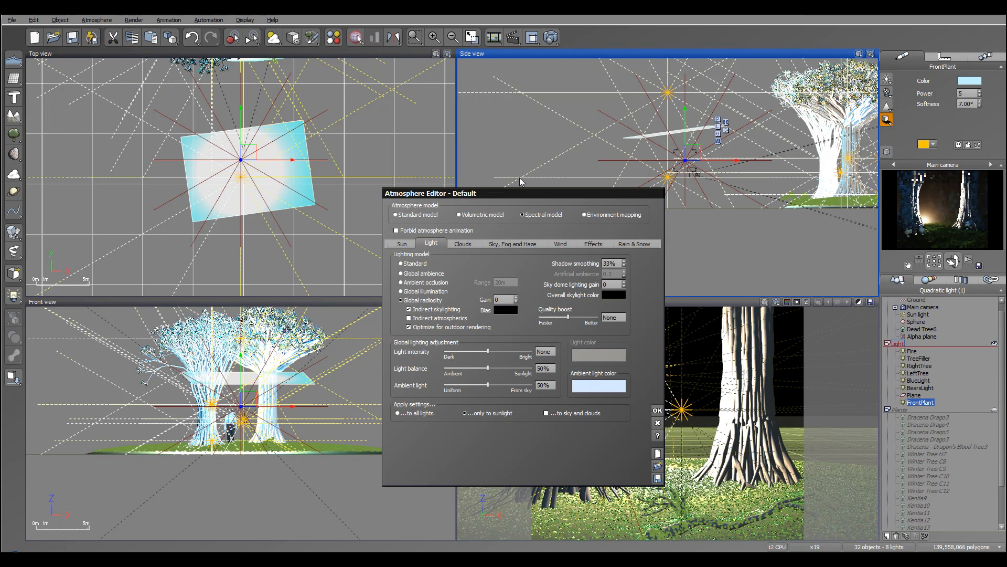
{"action": "left_click_drag", "start_coordinate": [522, 193], "coordinate": [521, 113]}
{"action": "right_click", "coordinate": [605, 309]}
{"action": "left_click", "coordinate": [634, 313]}
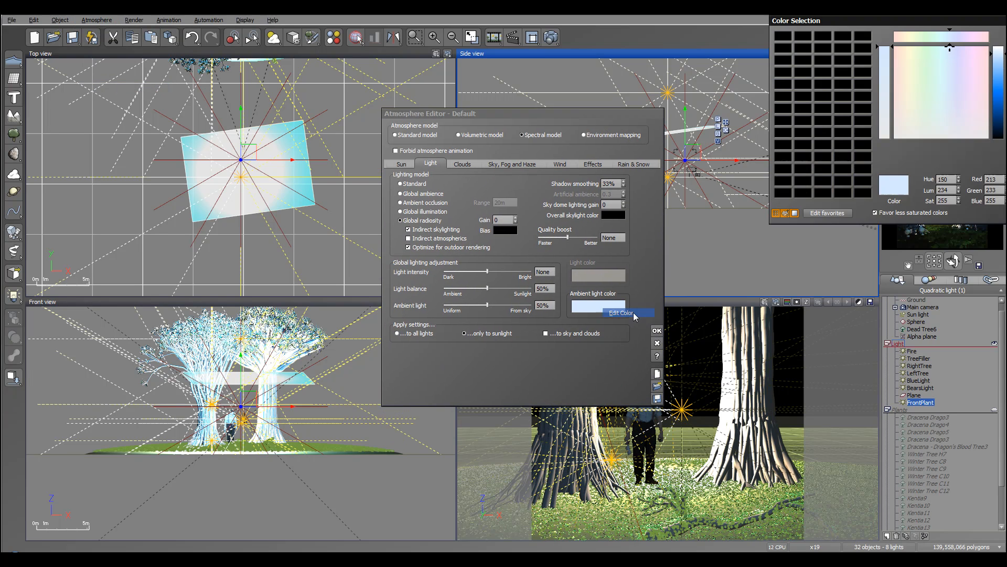
{"action": "left_click_drag", "start_coordinate": [997, 112], "coordinate": [998, 124]}
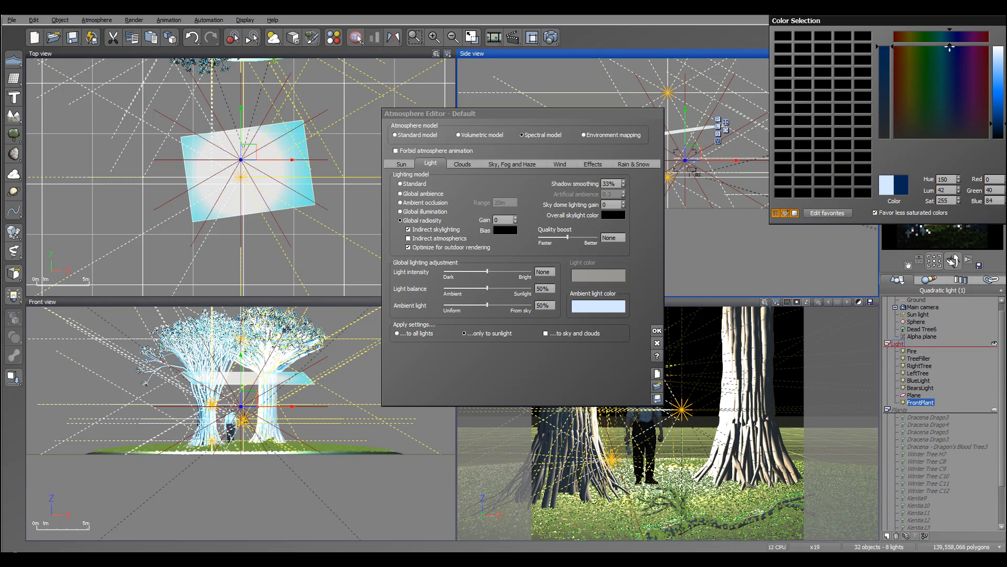
{"action": "left_click", "coordinate": [1006, 189]}
Step: Shift the atmosphere's light balance fully toward sunlight, to 100%
{"action": "left_click_drag", "start_coordinate": [510, 284], "coordinate": [537, 286]}
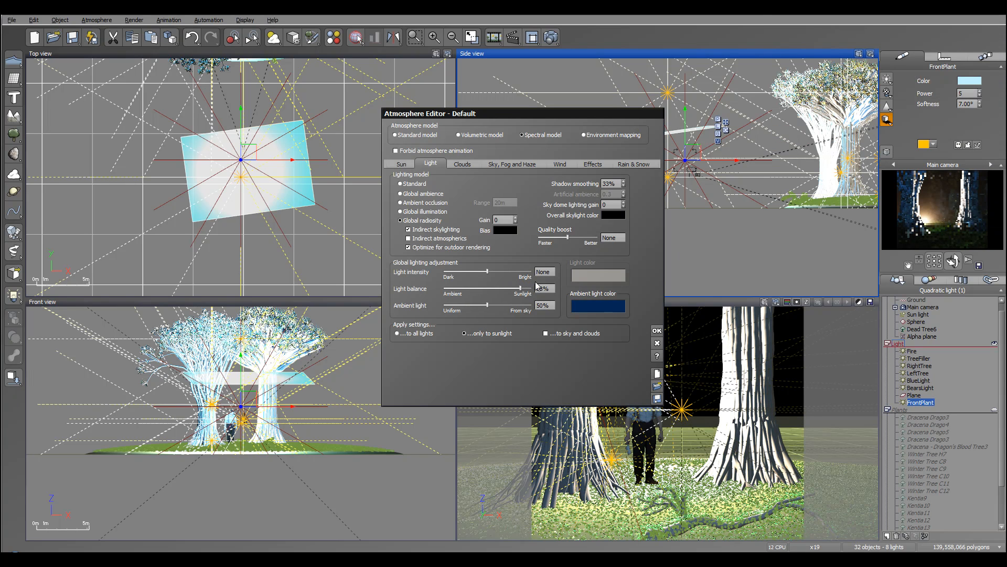
{"action": "left_click_drag", "start_coordinate": [547, 118], "coordinate": [506, 121]}
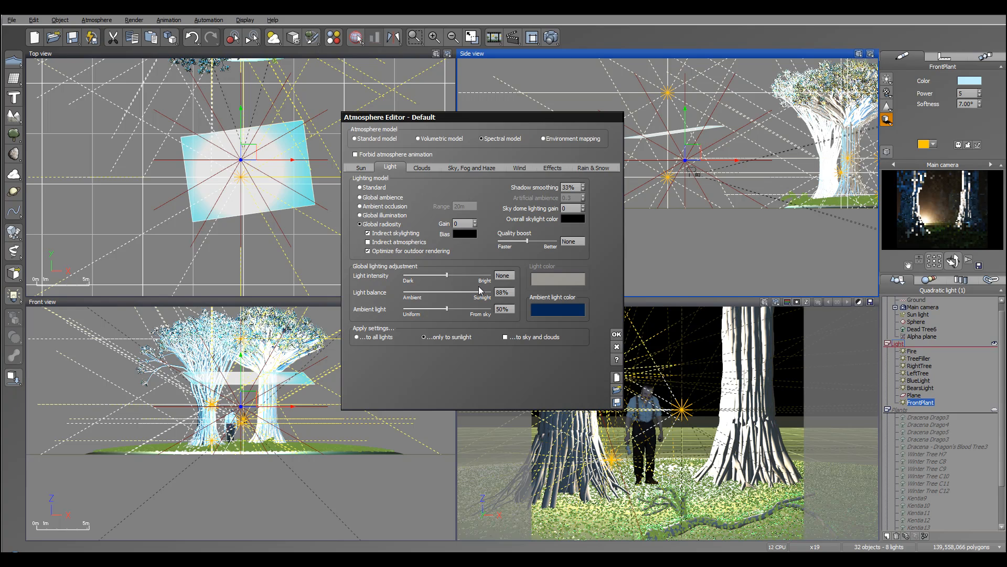
{"action": "left_click_drag", "start_coordinate": [480, 291], "coordinate": [493, 291]}
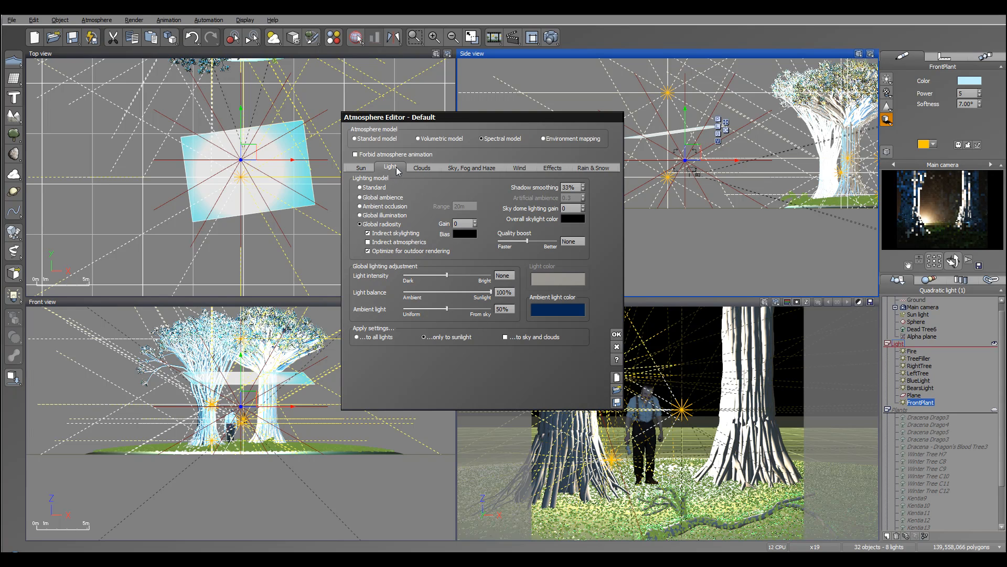
Step: Set glow intensity to 19%, scattering anisotropy 0.68, aerial perspective 5.2, fog ground density 44% and haze ground density 29%, and apply the atmosphere
{"action": "left_click", "coordinate": [423, 168]}
{"action": "left_click", "coordinate": [463, 169]}
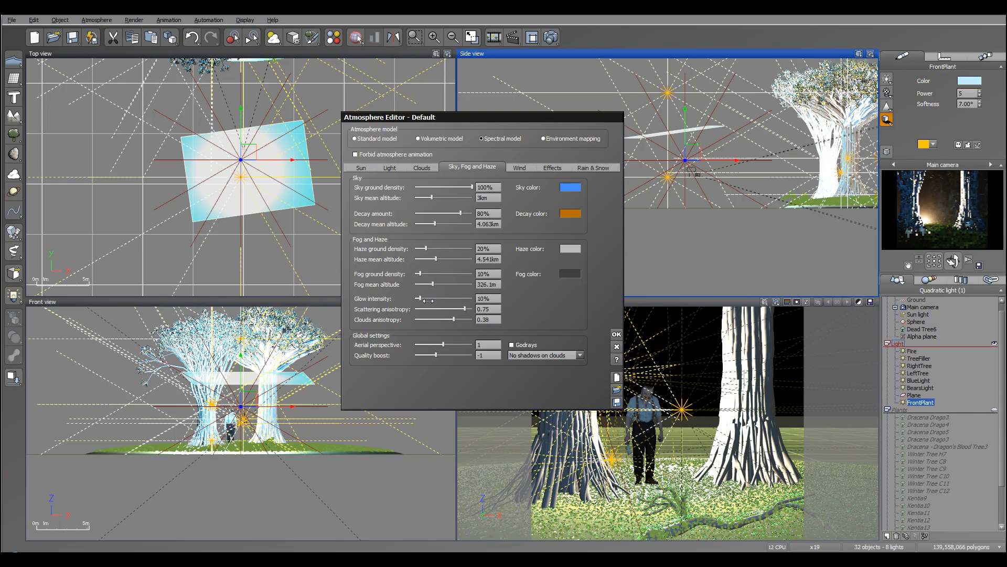
{"action": "left_click_drag", "start_coordinate": [419, 298], "coordinate": [463, 309]}
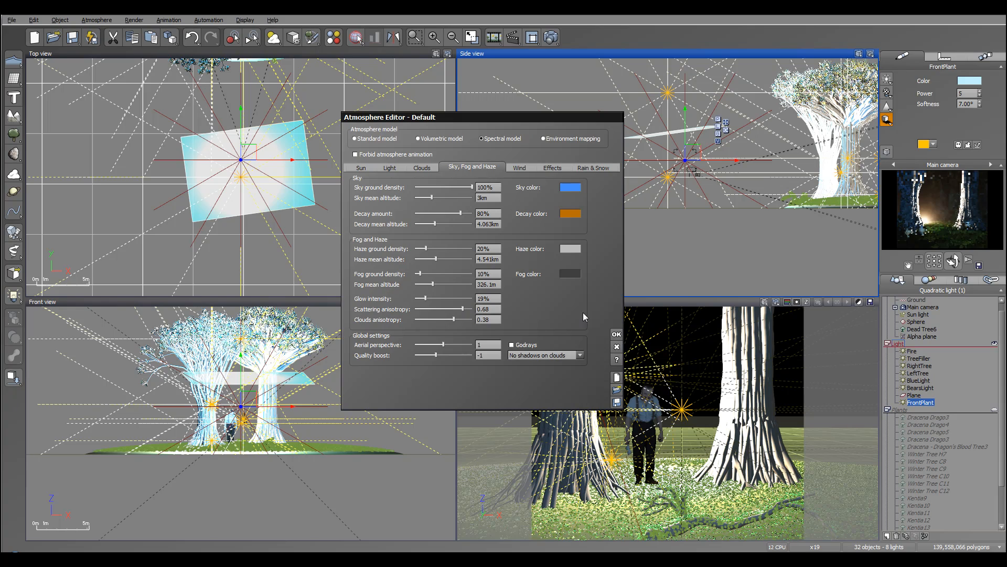
{"action": "left_click_drag", "start_coordinate": [444, 344], "coordinate": [464, 345]}
{"action": "left_click_drag", "start_coordinate": [419, 273], "coordinate": [440, 248]}
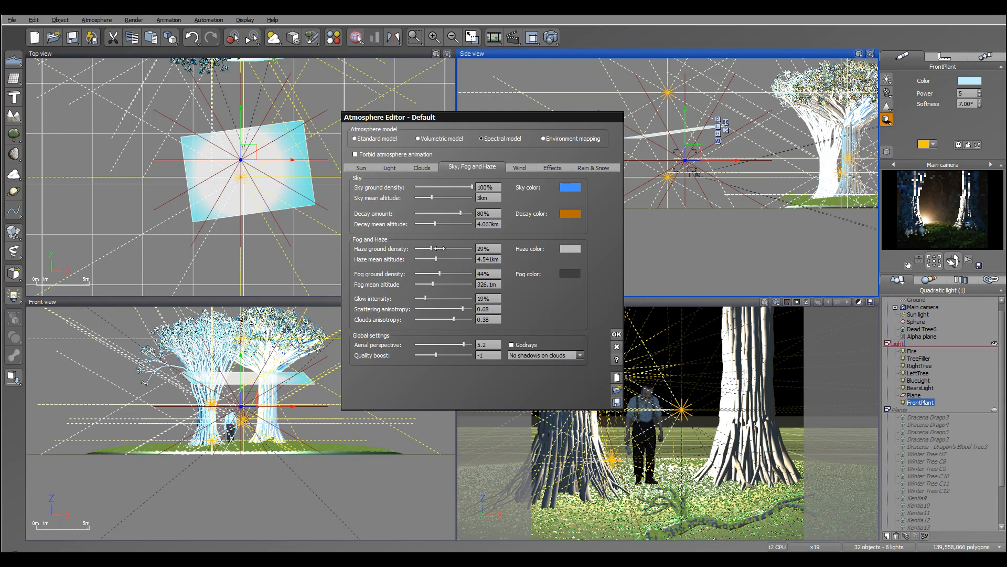
{"action": "left_click", "coordinate": [617, 334]}
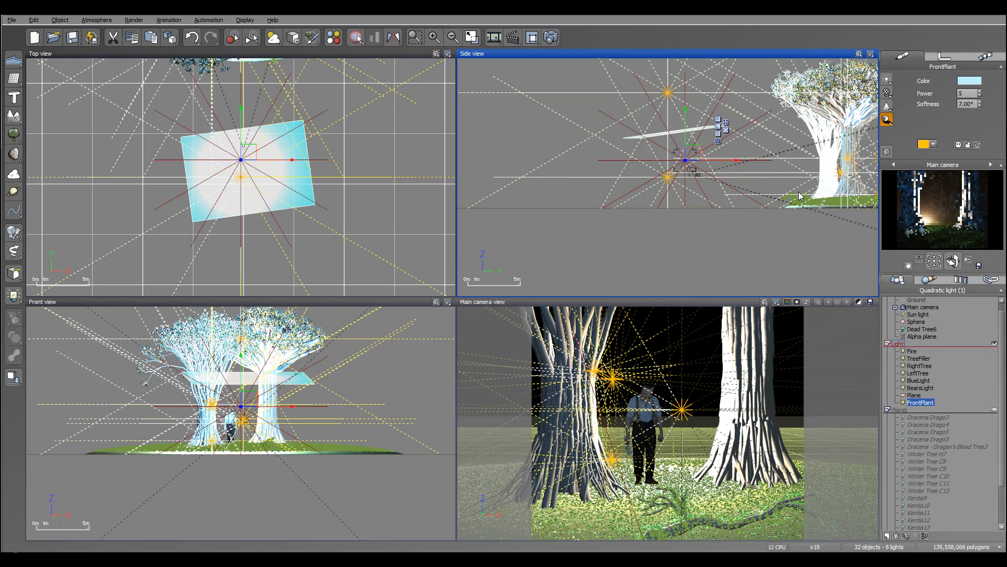